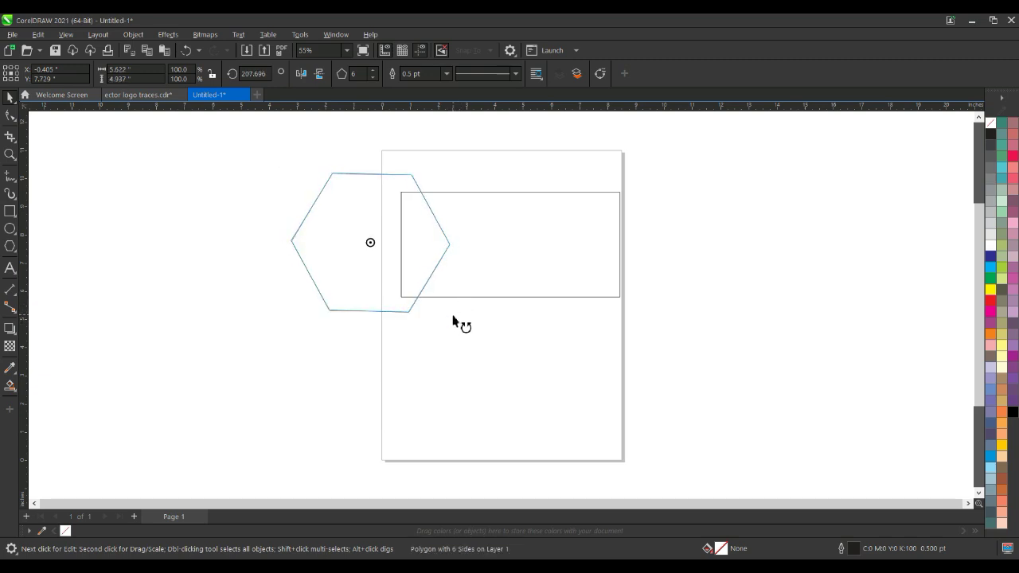
Rotate the left hexagon to about 210.65° and place a duplicate of it over the rectangle's right end
{"action": "double_click", "coordinate": [453, 323]}
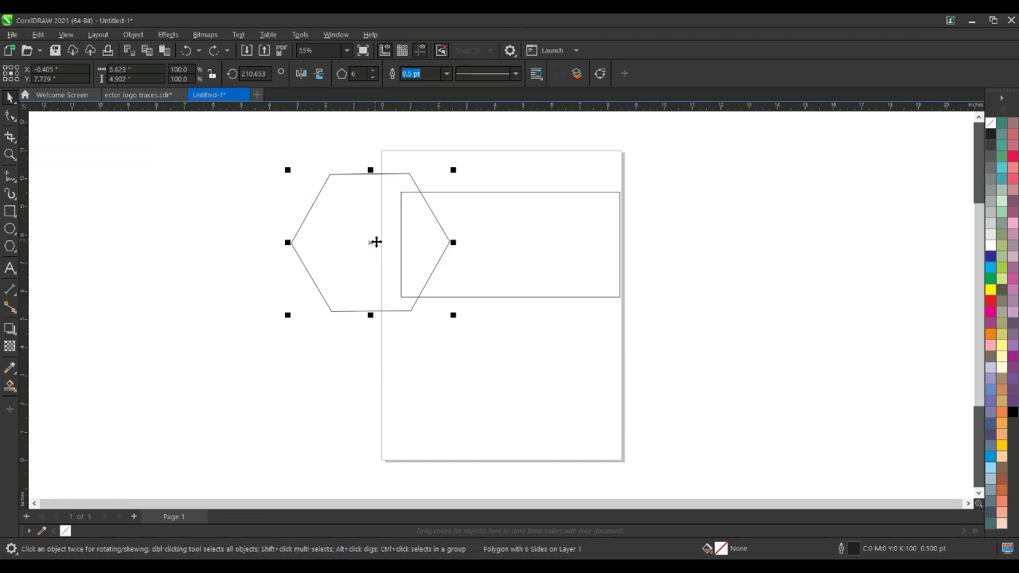
{"action": "key", "text": "ctrl+q"}
{"action": "left_click", "coordinate": [376, 242]}
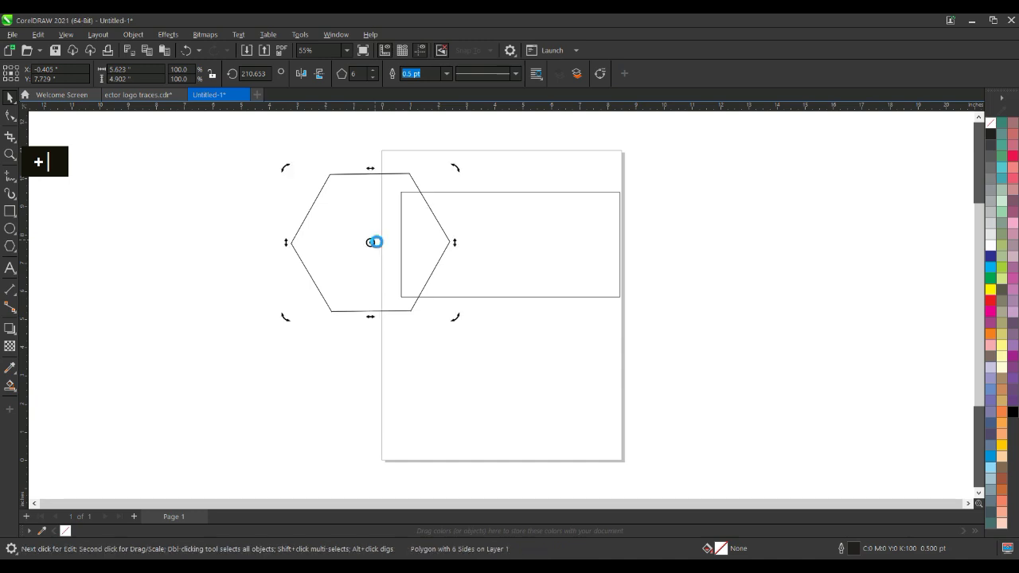
{"action": "left_click", "coordinate": [391, 238]}
{"action": "left_click_drag", "start_coordinate": [371, 245], "coordinate": [654, 248]}
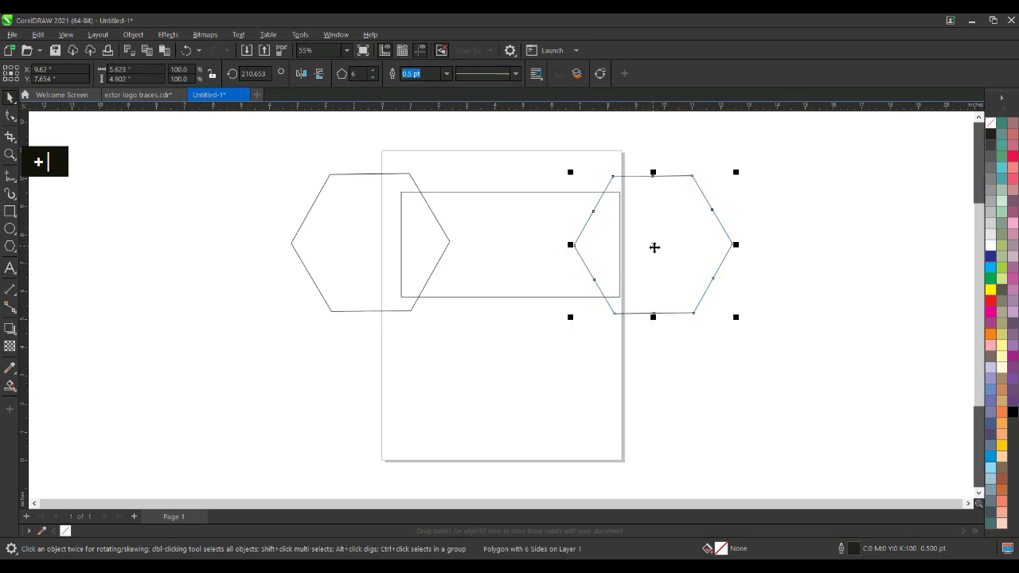
Nudge the left hexagon 0.1 inch further left
{"action": "left_click", "coordinate": [409, 230]}
{"action": "key", "text": "Left"}
{"action": "key", "text": "Left"}
{"action": "key", "text": "Left"}
{"action": "key", "text": "Left"}
{"action": "key", "text": "Left"}
{"action": "key", "text": "Left"}
{"action": "key", "text": "Left"}
{"action": "key", "text": "Left"}
{"action": "key", "text": "Left"}
{"action": "key", "text": "Left"}
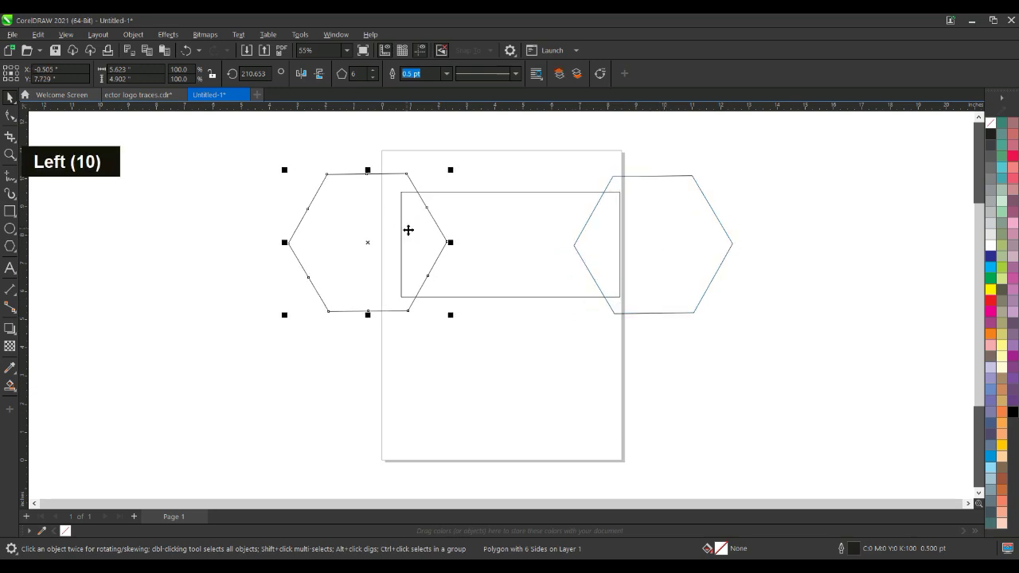
Duplicate the left and right hexagons in place
{"action": "left_click", "coordinate": [676, 268]}
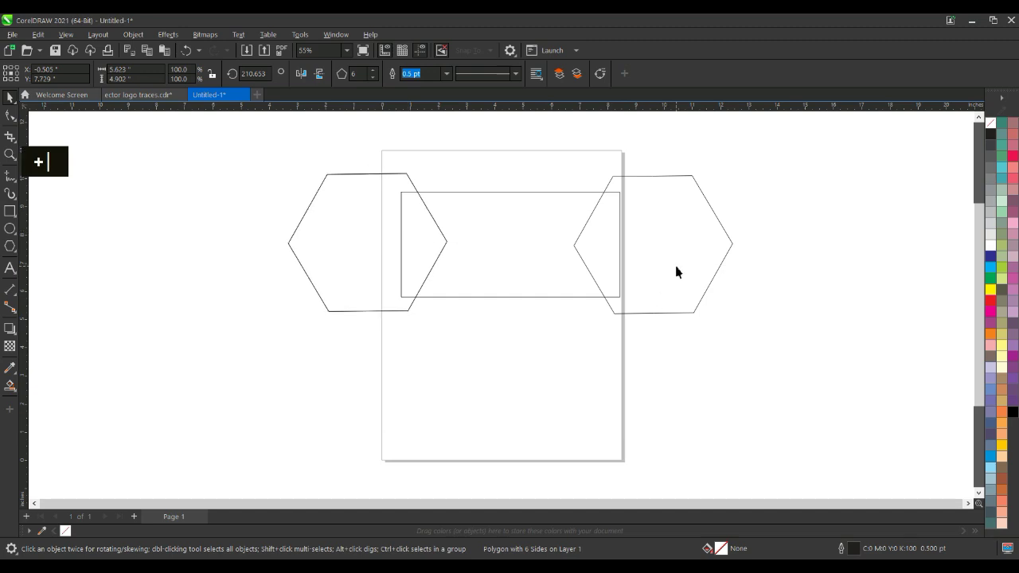
{"action": "double_click", "coordinate": [686, 268]}
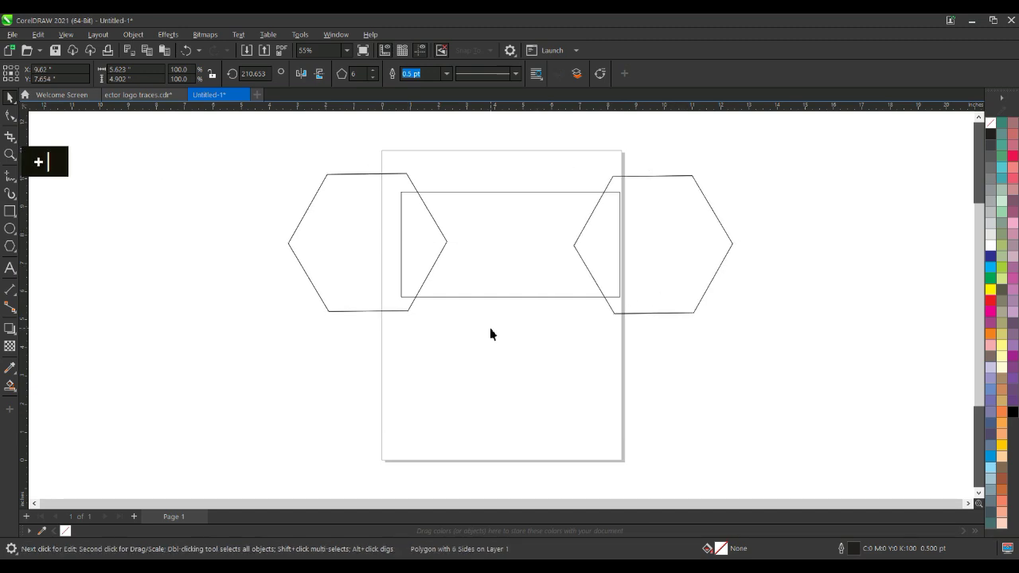
{"action": "left_click", "coordinate": [642, 269]}
Fill the rectangle with a dark orange shade of C:10 M:77 Y:100 K:2
{"action": "left_click", "coordinate": [540, 256]}
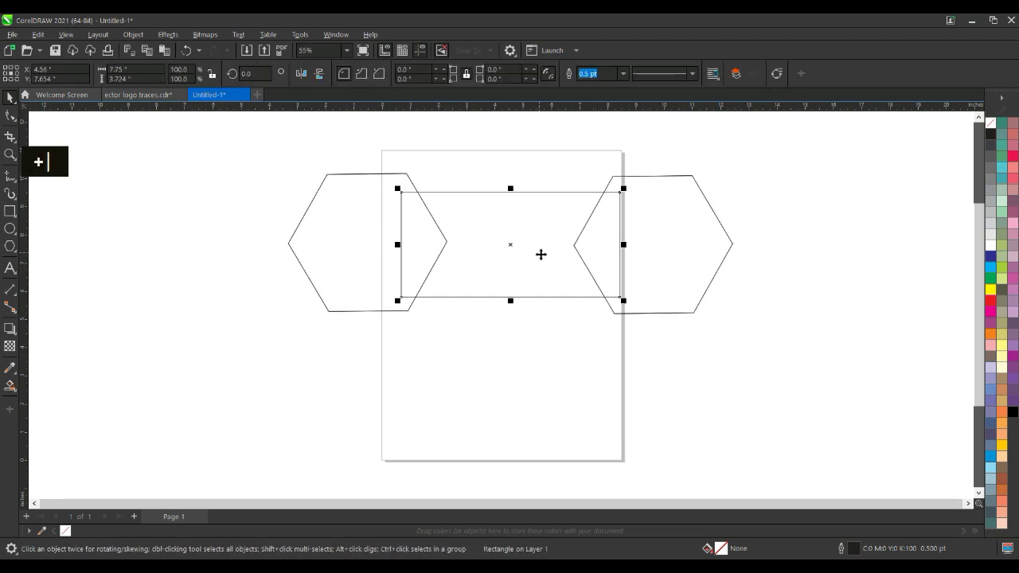
{"action": "double_click", "coordinate": [990, 336]}
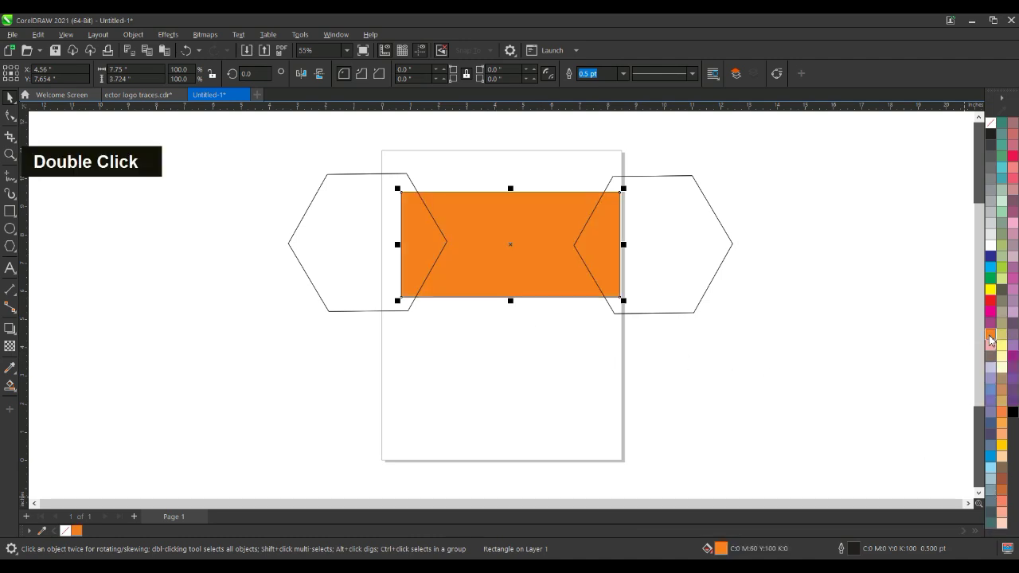
{"action": "left_click", "coordinate": [990, 339]}
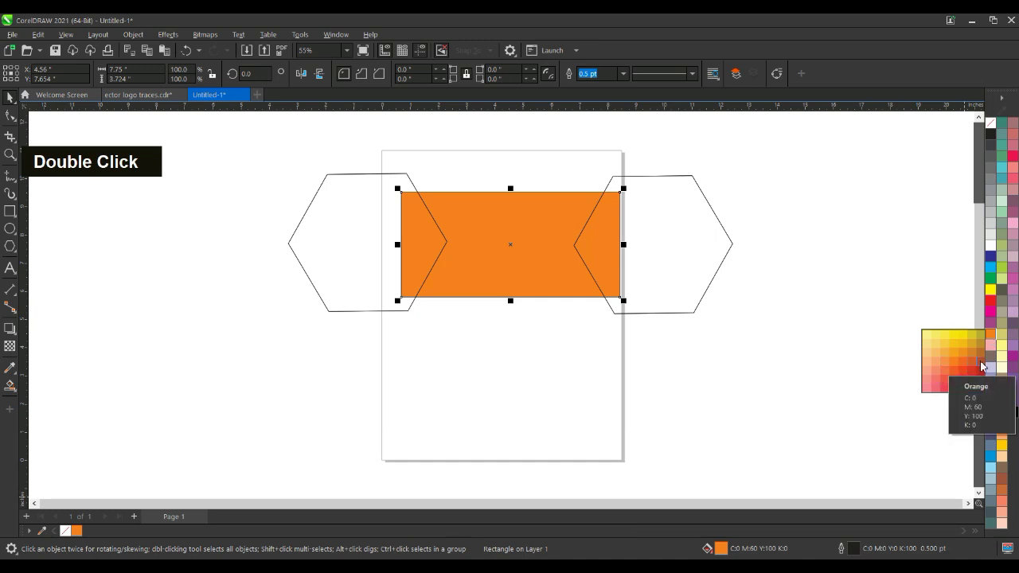
{"action": "left_click", "coordinate": [982, 366]}
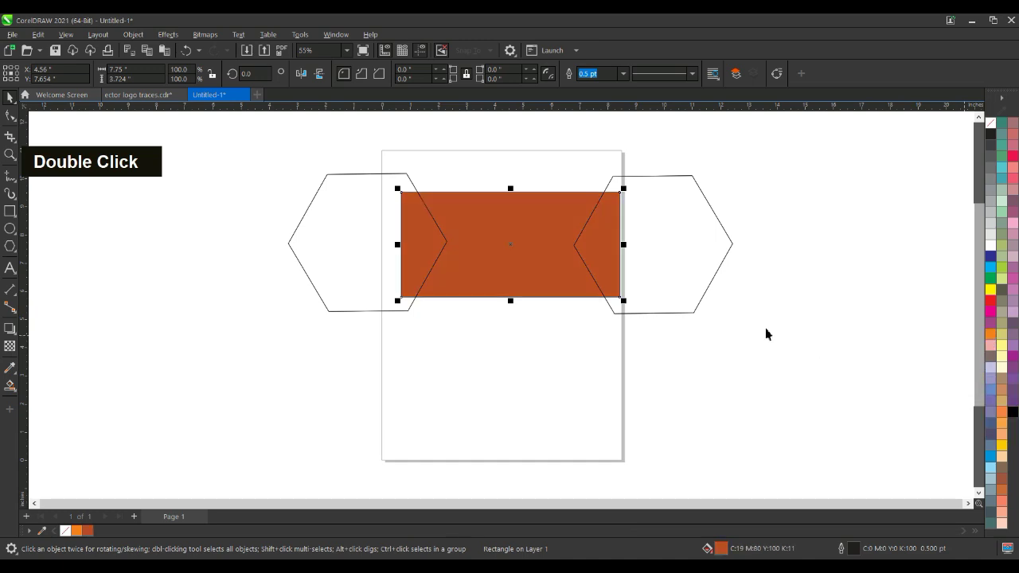
{"action": "left_click", "coordinate": [992, 339]}
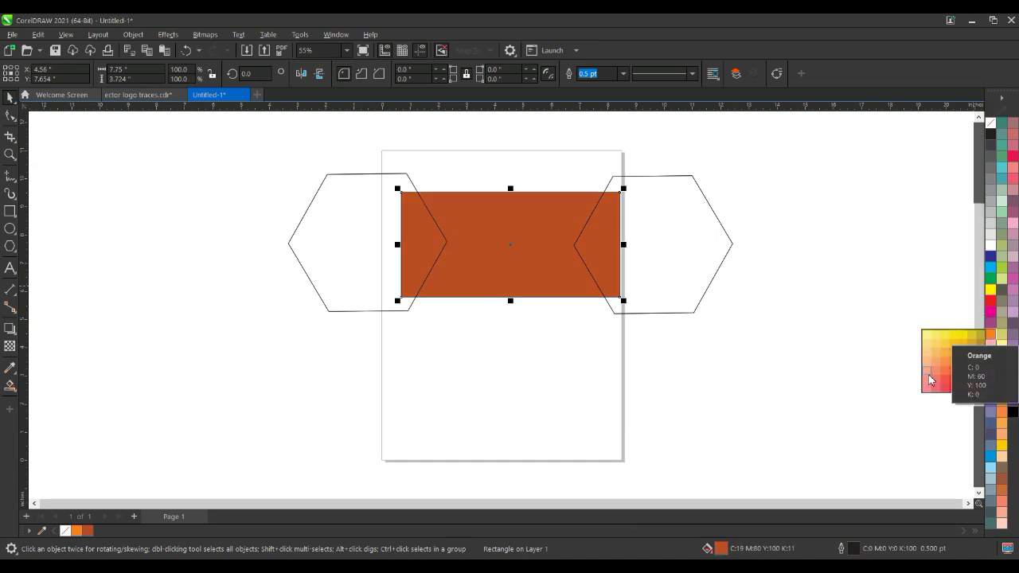
{"action": "left_click", "coordinate": [970, 367]}
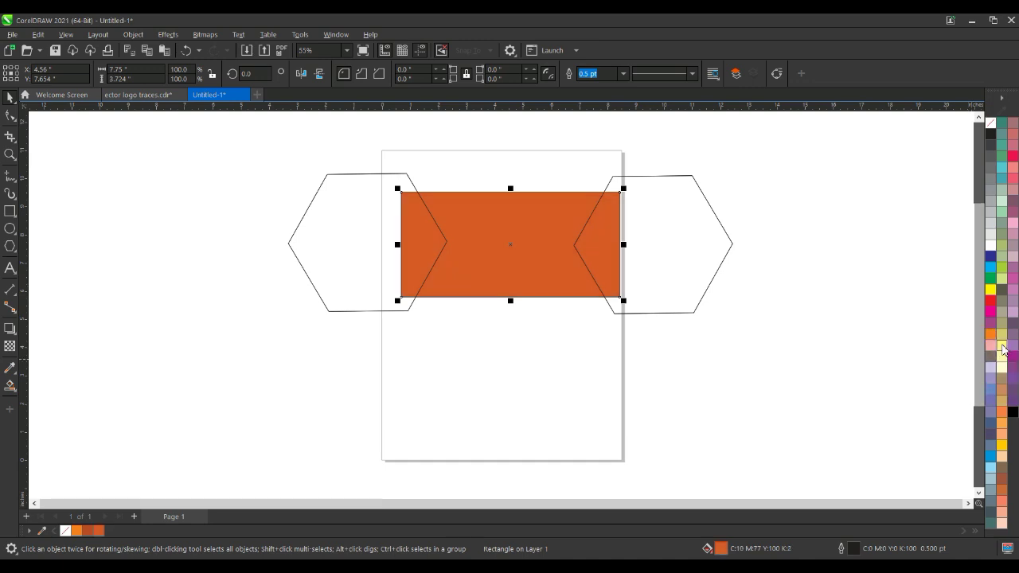
Fill the right and left hexagons with white
{"action": "double_click", "coordinate": [666, 264]}
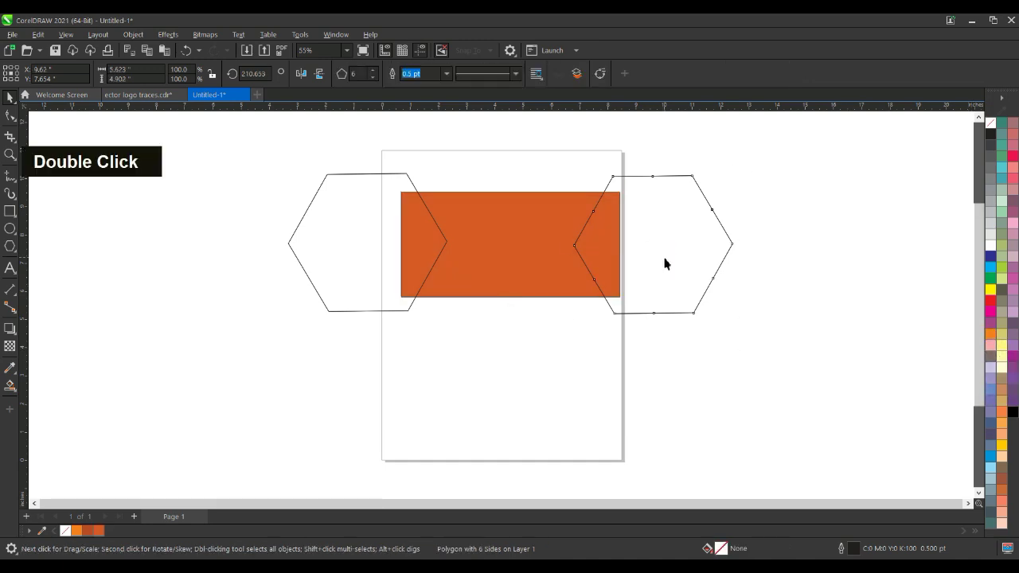
{"action": "left_click", "coordinate": [990, 245]}
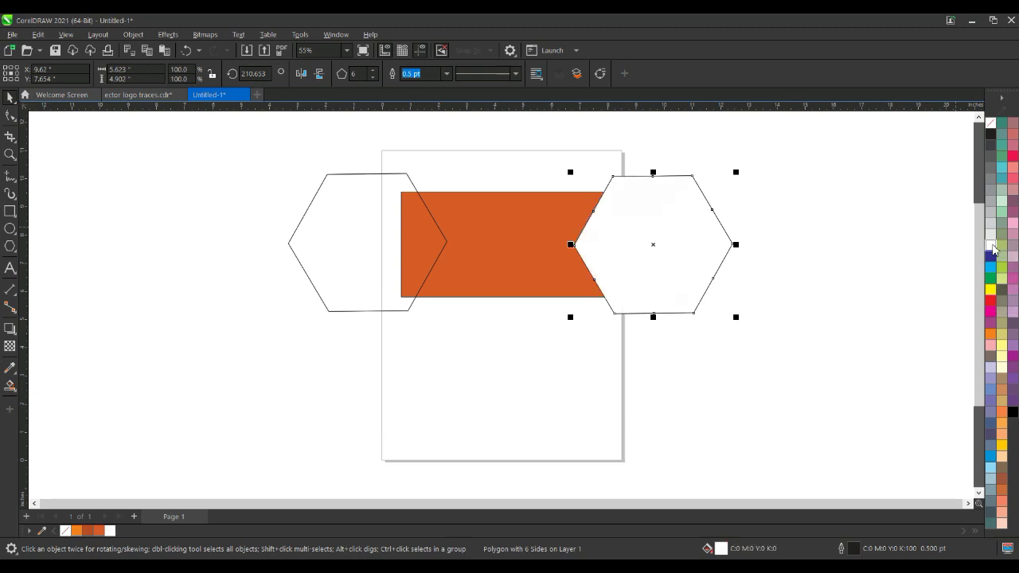
{"action": "left_click", "coordinate": [375, 247]}
{"action": "left_click", "coordinate": [988, 247]}
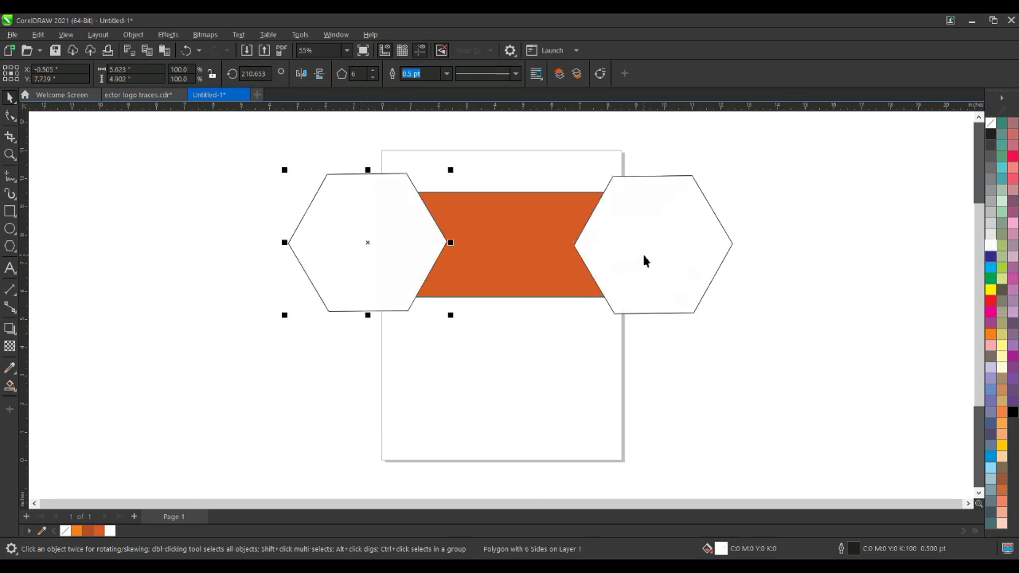
Remove the outline from both white hexagons together
{"action": "left_click", "coordinate": [645, 257], "text": "shift"}
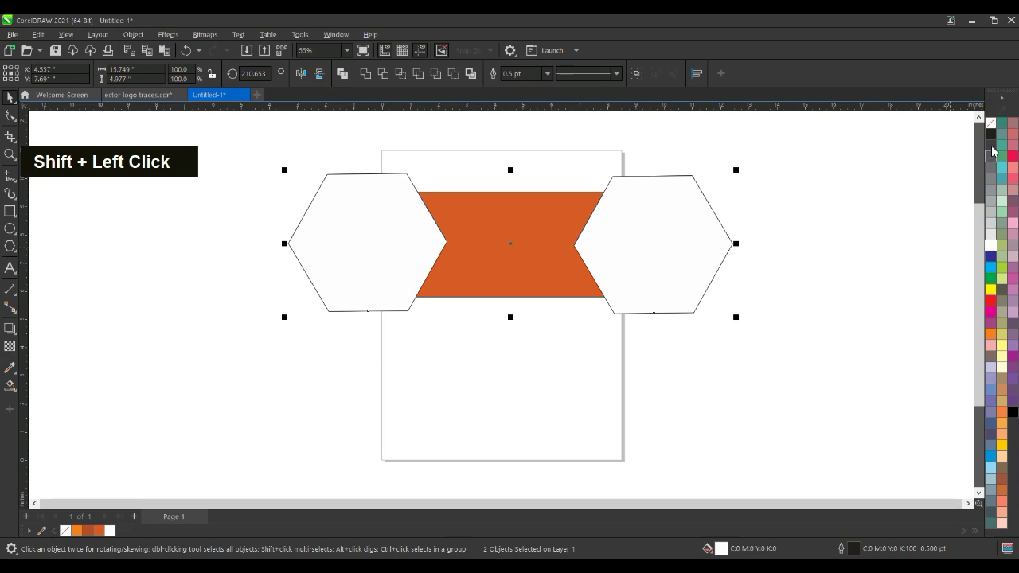
{"action": "right_click", "coordinate": [990, 124]}
{"action": "left_click", "coordinate": [947, 130]}
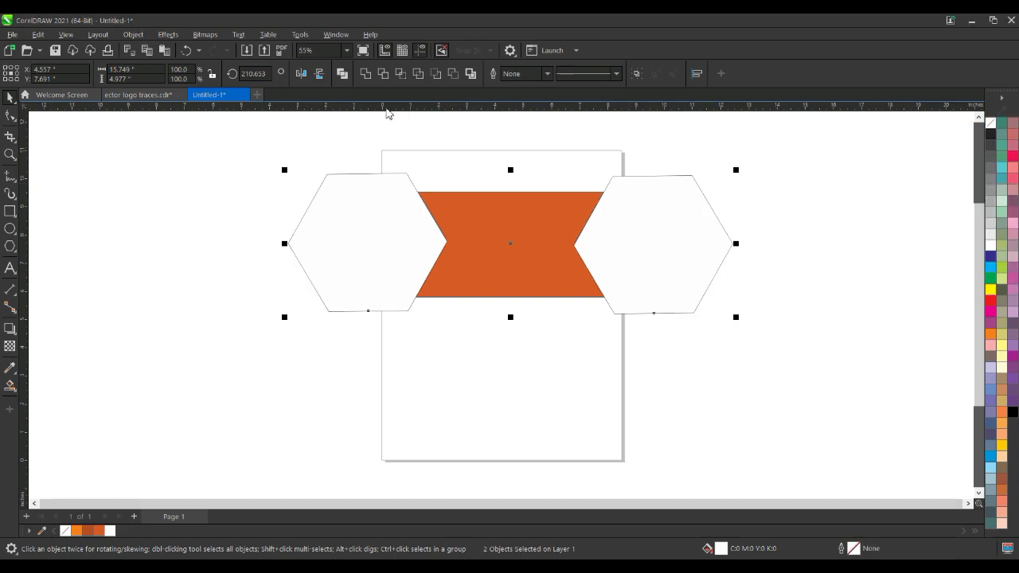
Convert the two white hexagons to a 300 dpi CMYK Color (32-bit) bitmap with anti-aliasing and a transparent background
{"action": "left_click", "coordinate": [204, 36]}
{"action": "left_click", "coordinate": [218, 48]}
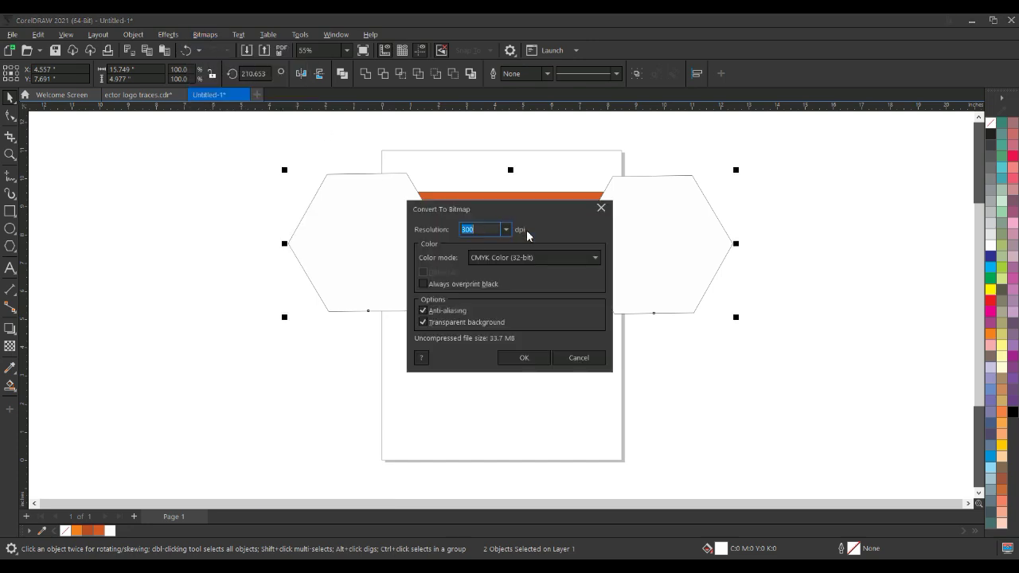
{"action": "left_click", "coordinate": [523, 358]}
Add Gaussian noise to the hexagon bitmap with level 83, density 91 and Intensity color mode
{"action": "left_click", "coordinate": [167, 35]}
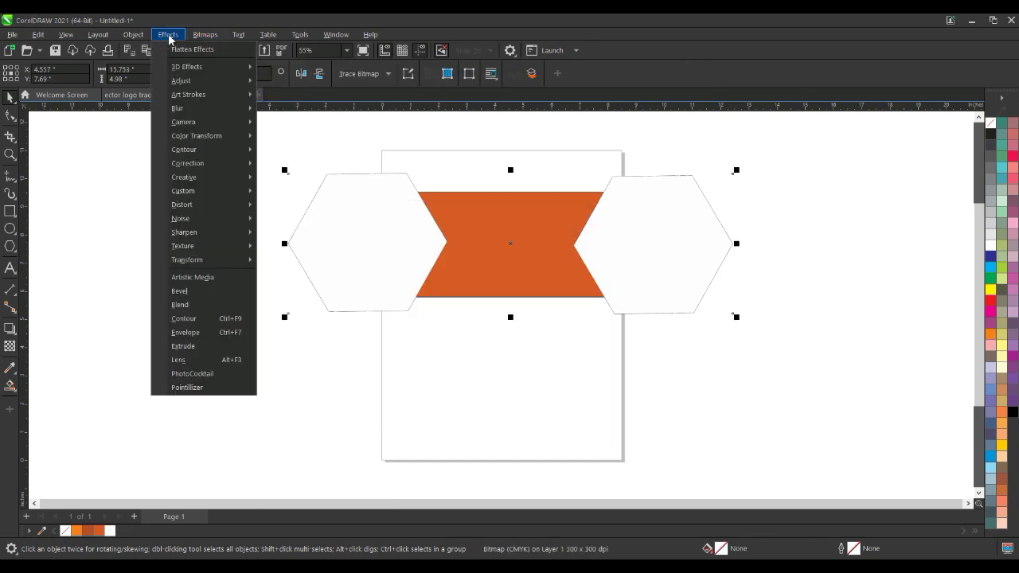
{"action": "mouse_move", "coordinate": [200, 223]}
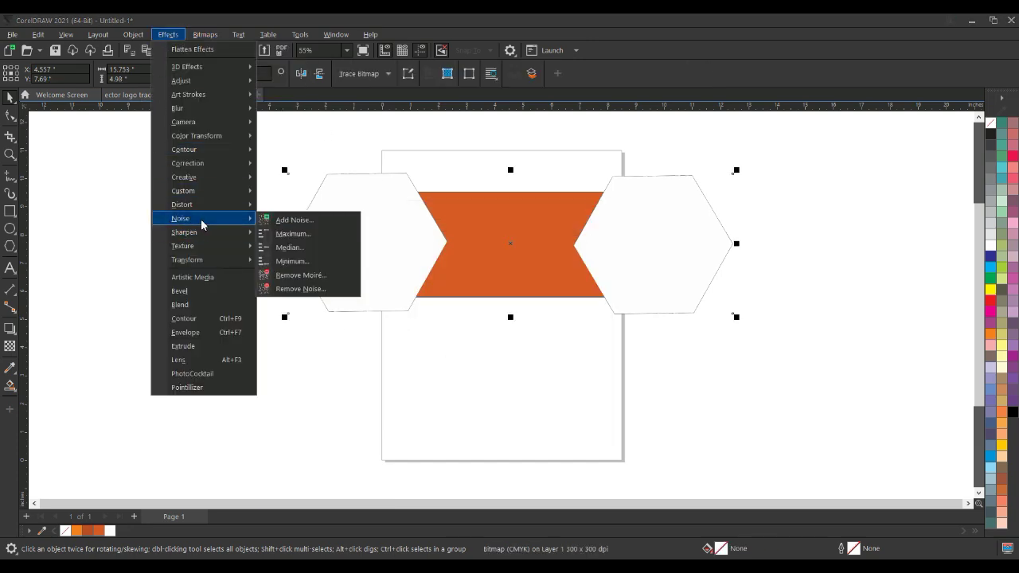
{"action": "left_click", "coordinate": [320, 222]}
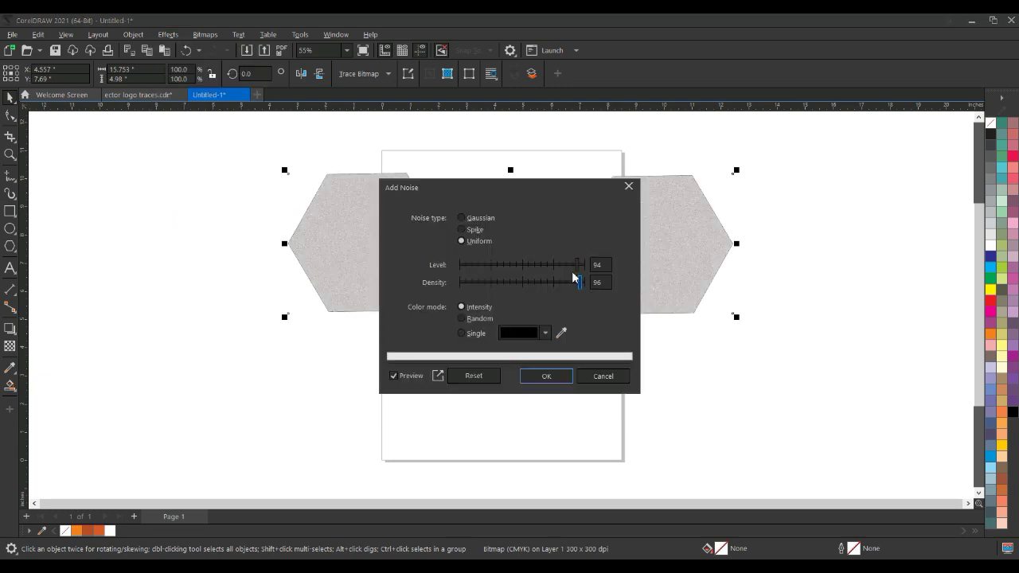
{"action": "mouse_move", "coordinate": [578, 265]}
{"action": "left_mouse_down"}
{"action": "mouse_move", "coordinate": [544, 275]}
{"action": "mouse_move", "coordinate": [558, 268]}
{"action": "mouse_move", "coordinate": [574, 283]}
{"action": "left_mouse_up"}
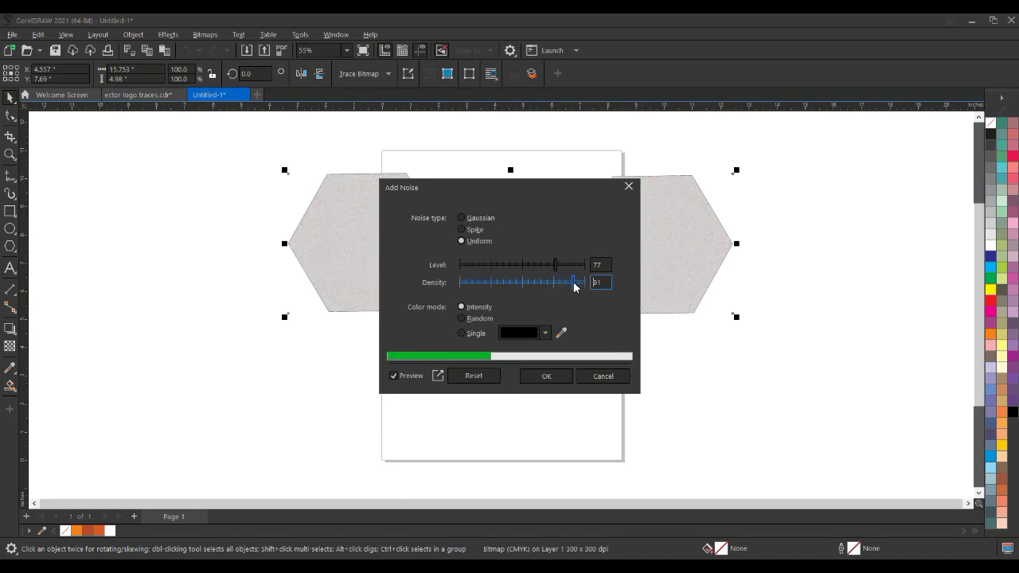
{"action": "left_click", "coordinate": [462, 218]}
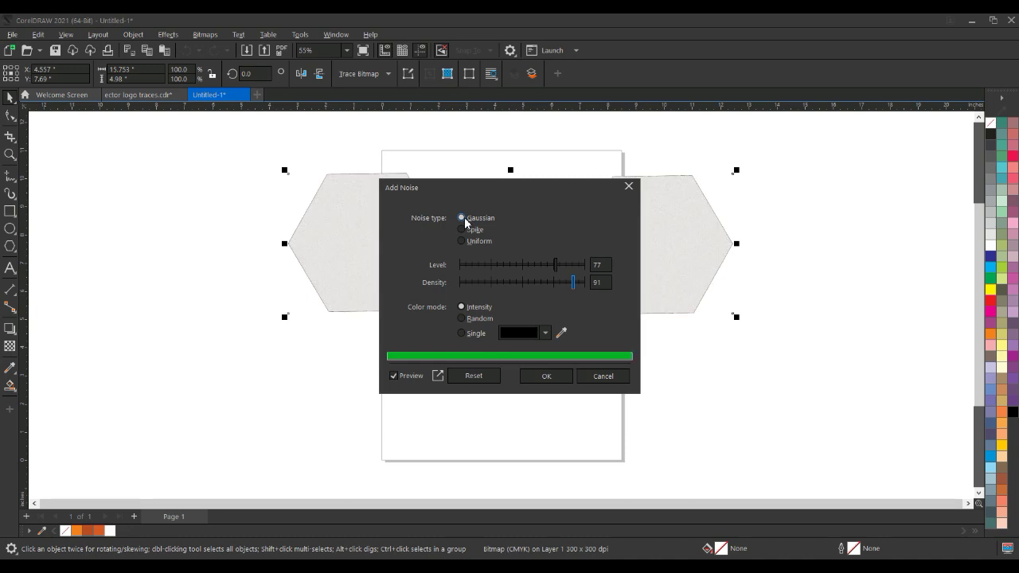
{"action": "left_click", "coordinate": [463, 332]}
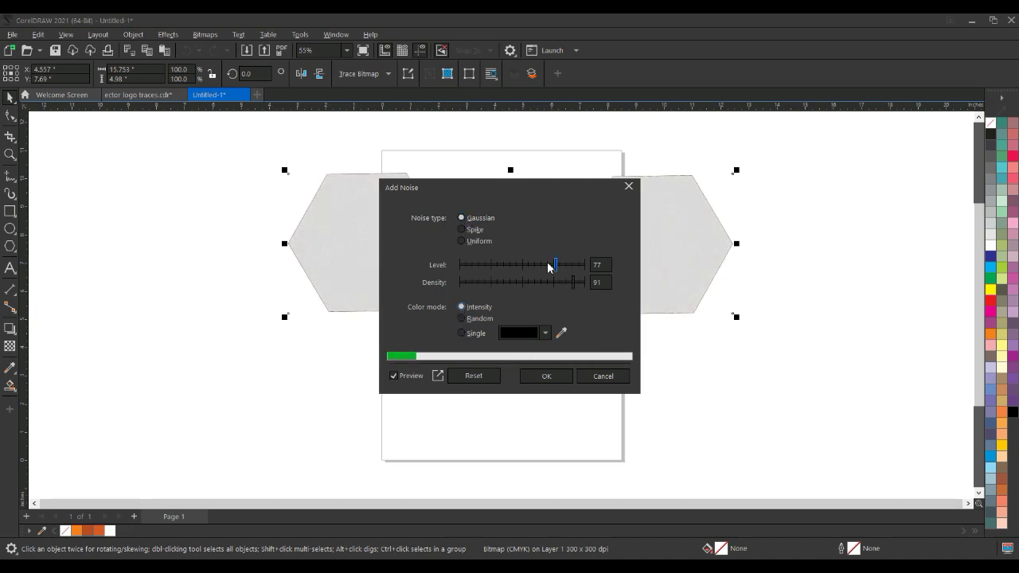
{"action": "left_click_drag", "start_coordinate": [561, 191], "coordinate": [309, 266]}
{"action": "scroll", "coordinate": [478, 238], "scroll_direction": "up", "scroll_amount": 1}
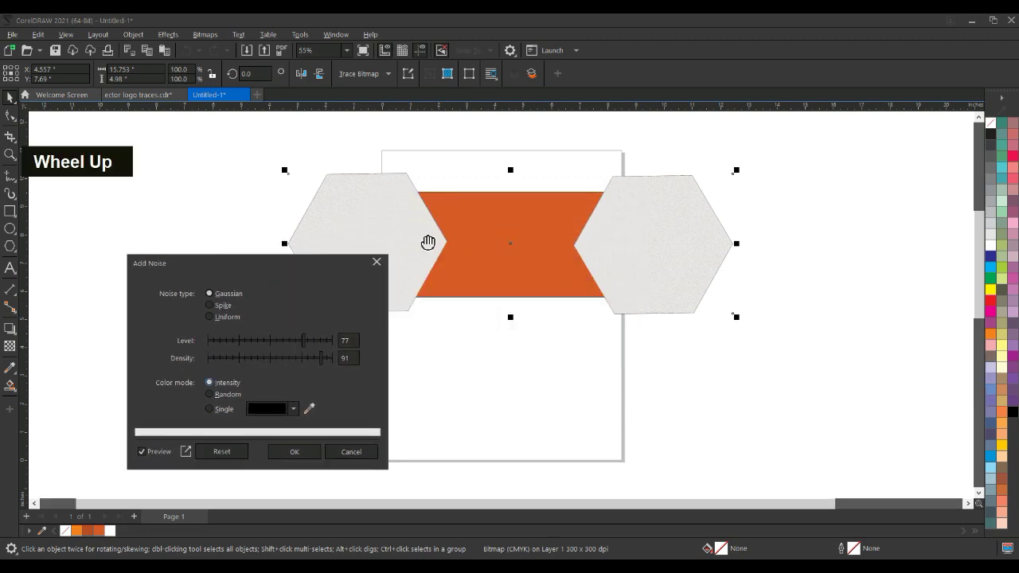
{"action": "scroll", "coordinate": [414, 241], "scroll_direction": "down", "scroll_amount": 2}
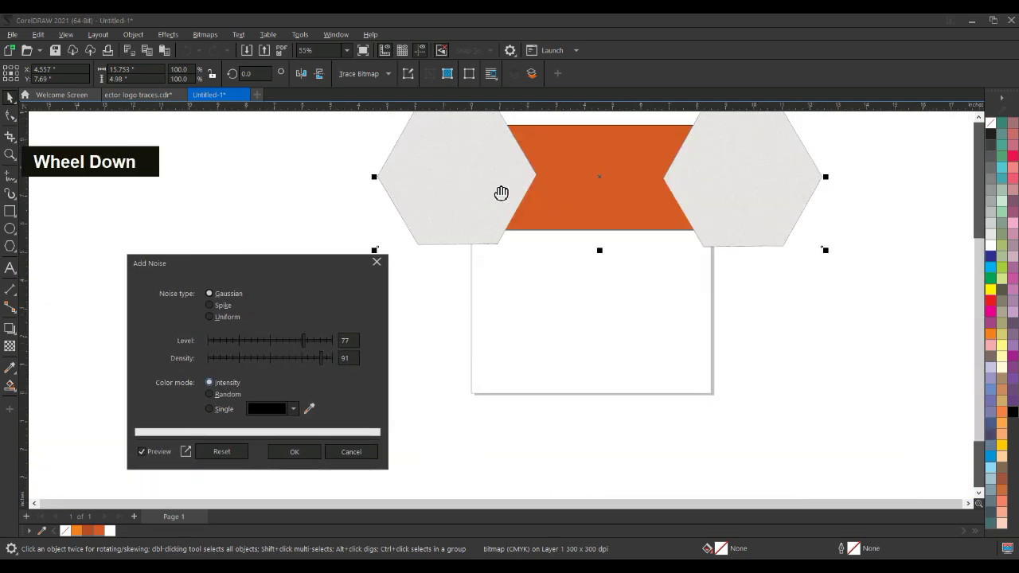
{"action": "left_click", "coordinate": [313, 344]}
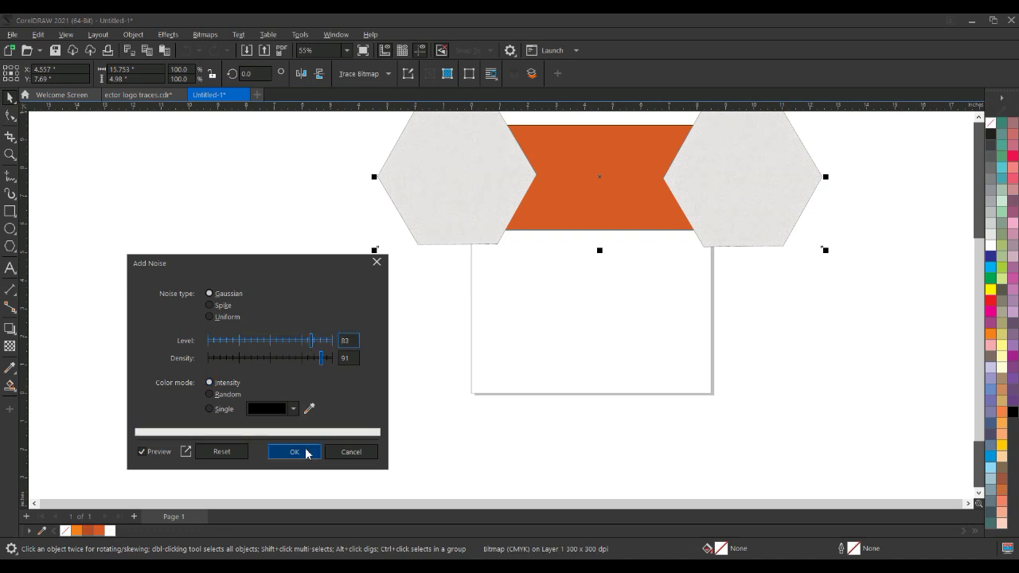
{"action": "left_click", "coordinate": [307, 451]}
Move the noise-textured hexagon bitmap two levels back, behind the orange rectangle
{"action": "key", "text": "F4"}
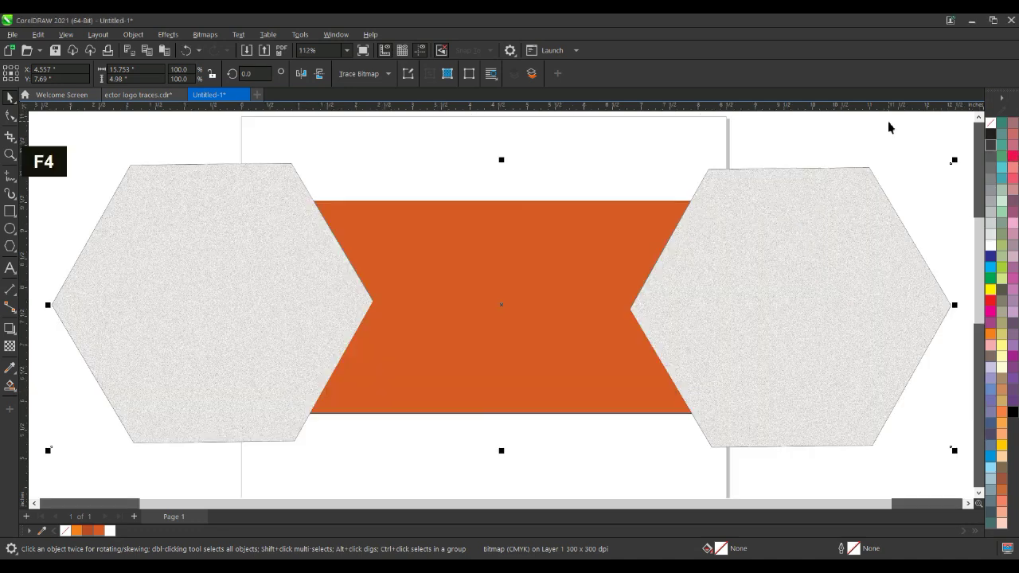
{"action": "left_click", "coordinate": [685, 150]}
{"action": "left_click", "coordinate": [737, 265]}
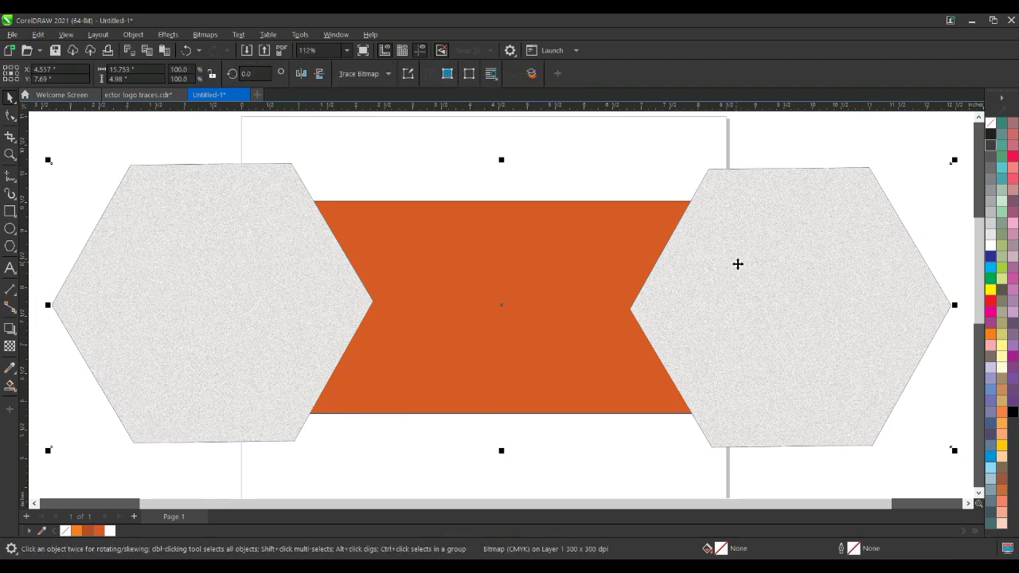
{"action": "double_click", "coordinate": [500, 304]}
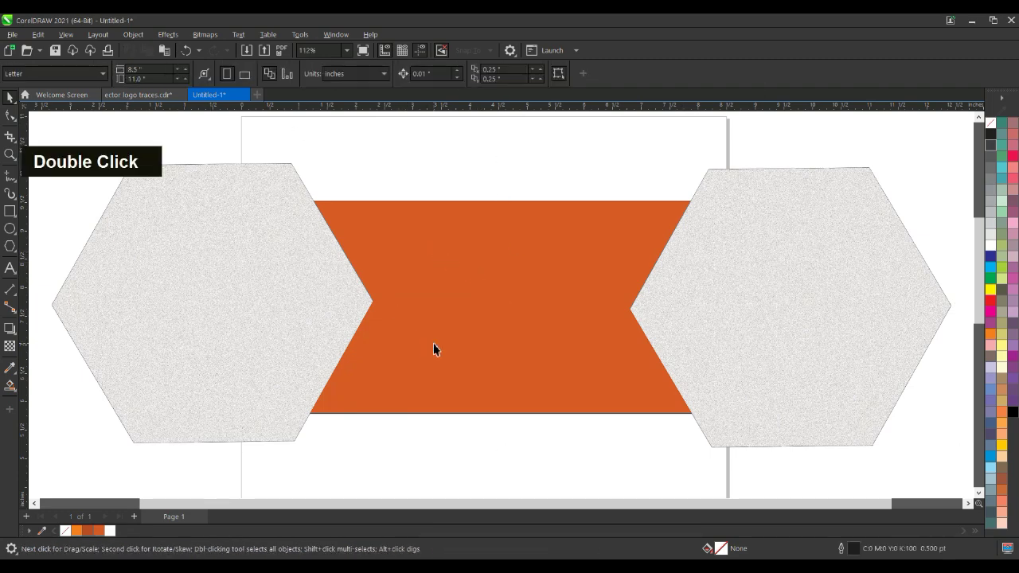
{"action": "scroll", "coordinate": [435, 348], "scroll_direction": "down", "scroll_amount": 1}
{"action": "double_click", "coordinate": [660, 348]}
{"action": "key", "text": "ctrl+Page_Down"}
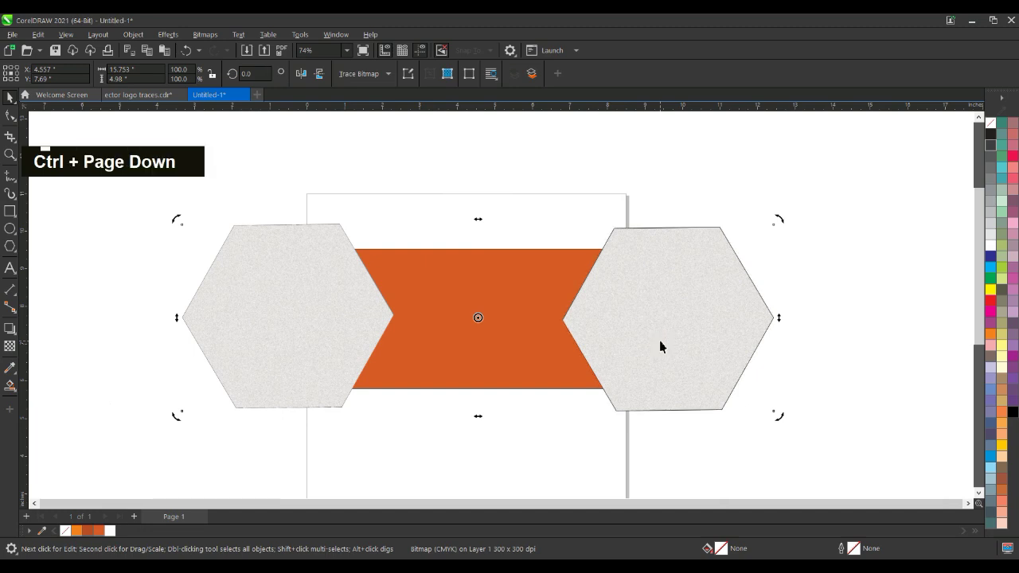
{"action": "key", "text": "ctrl+Page_Down"}
Duplicate the orange rectangle in place and move the copy back behind the textured hexagons
{"action": "left_click", "coordinate": [467, 372]}
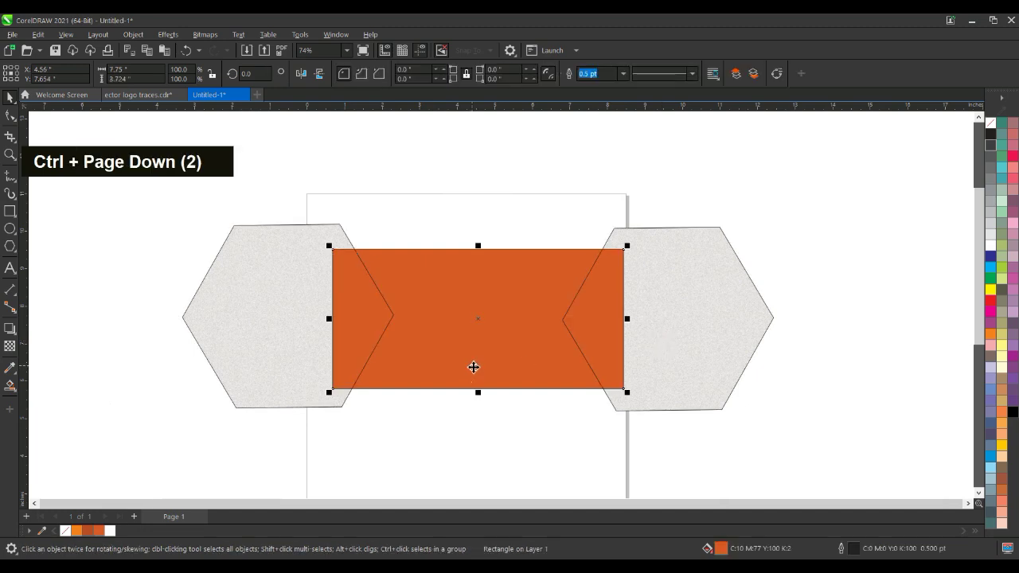
{"action": "key", "text": "KP_Add"}
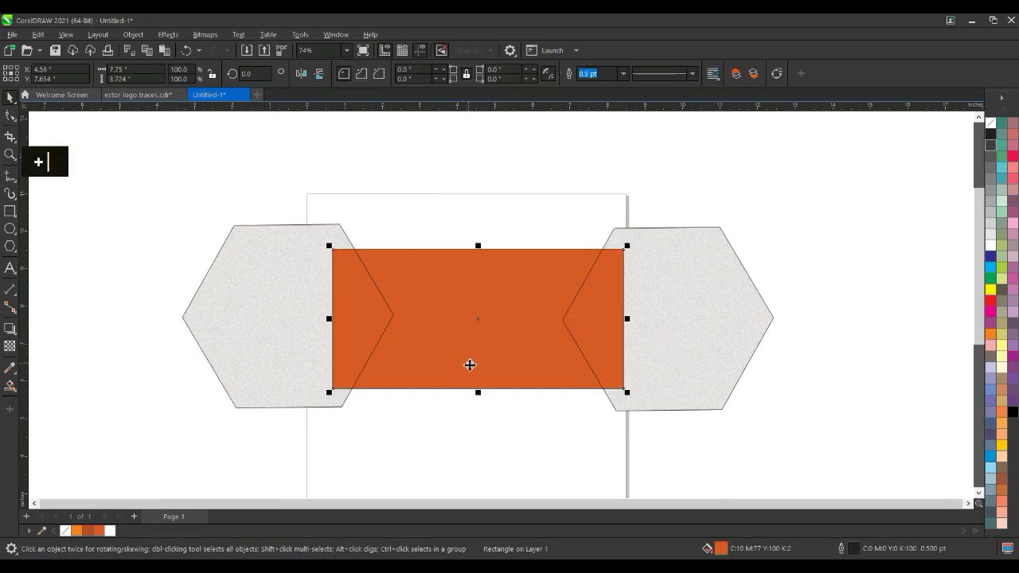
{"action": "key", "text": "ctrl+Page_Down"}
{"action": "key", "text": "ctrl+Page_Down"}
{"action": "key", "text": "ctrl+Page_Down"}
{"action": "key", "text": "ctrl+Page_Down"}
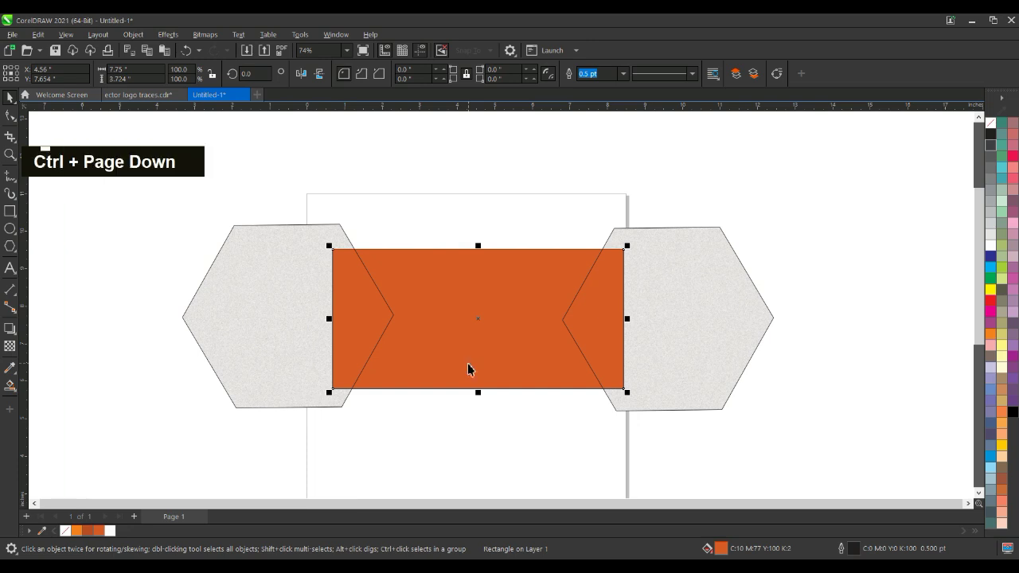
{"action": "key", "text": "ctrl+Page_Down"}
{"action": "key", "text": "ctrl+Page_Down"}
{"action": "key", "text": "ctrl+Page_Down"}
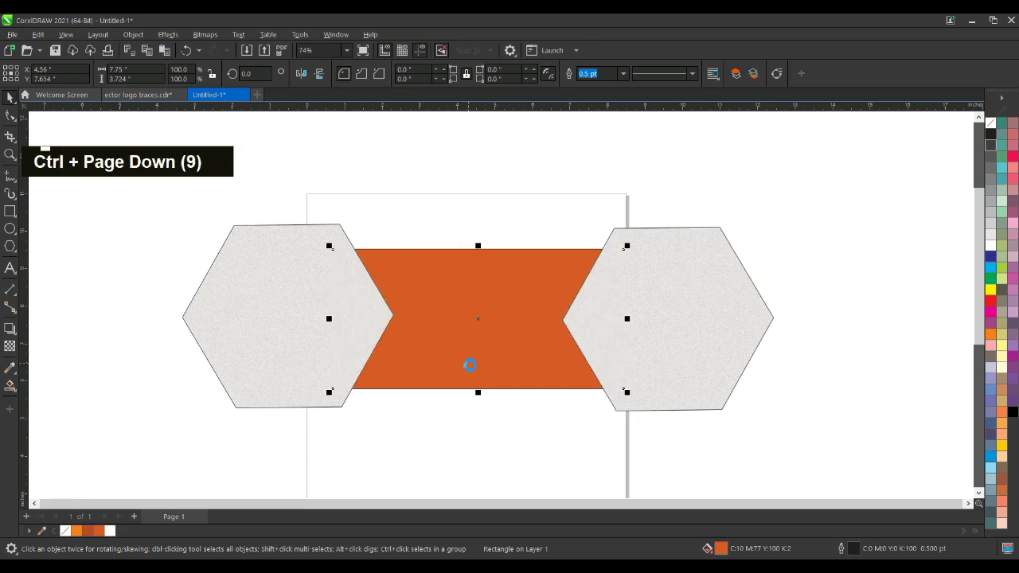
Move the right hexagon outline back behind the textured hexagon bitmap
{"action": "left_click", "coordinate": [671, 327]}
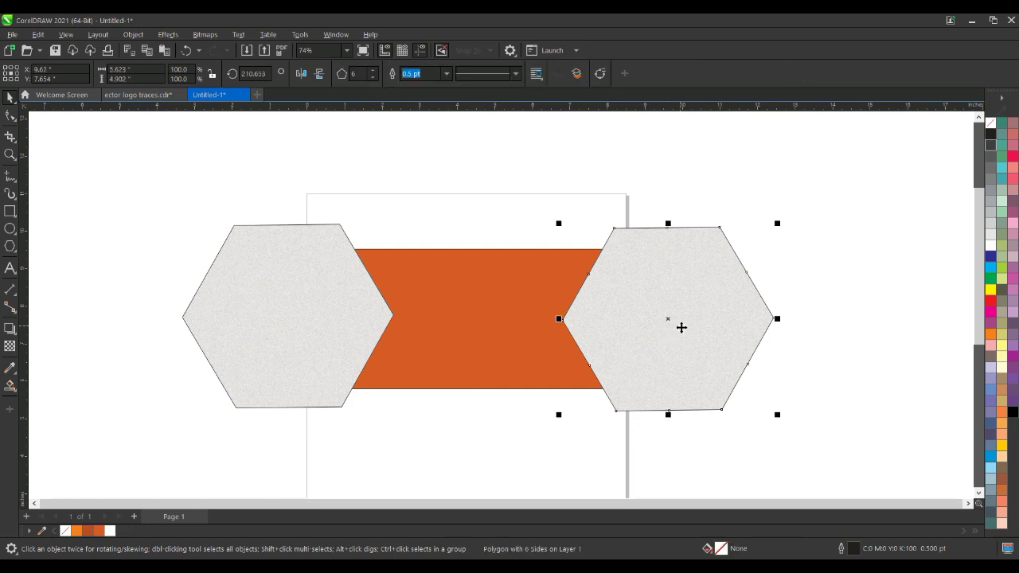
{"action": "key", "text": "ctrl+Page_Up"}
{"action": "key", "text": "ctrl+Page_Down"}
{"action": "key", "text": "ctrl+Page_Down"}
{"action": "key", "text": "ctrl+Page_Down"}
{"action": "key", "text": "ctrl+Page_Down"}
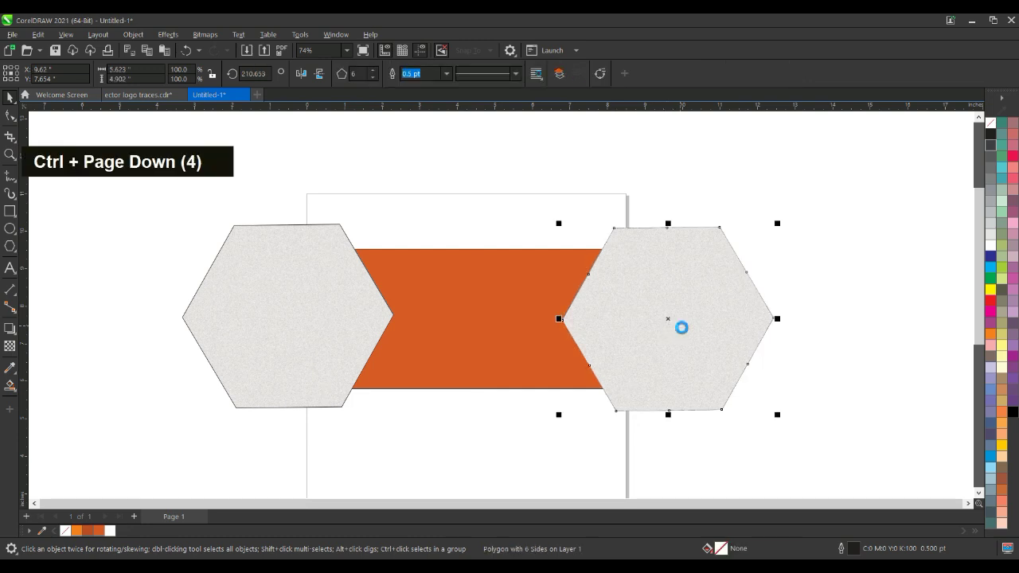
Try to PowerClip the textured hexagon bitmap inside the orange rectangle
{"action": "double_click", "coordinate": [680, 327]}
{"action": "right_click", "coordinate": [681, 326]}
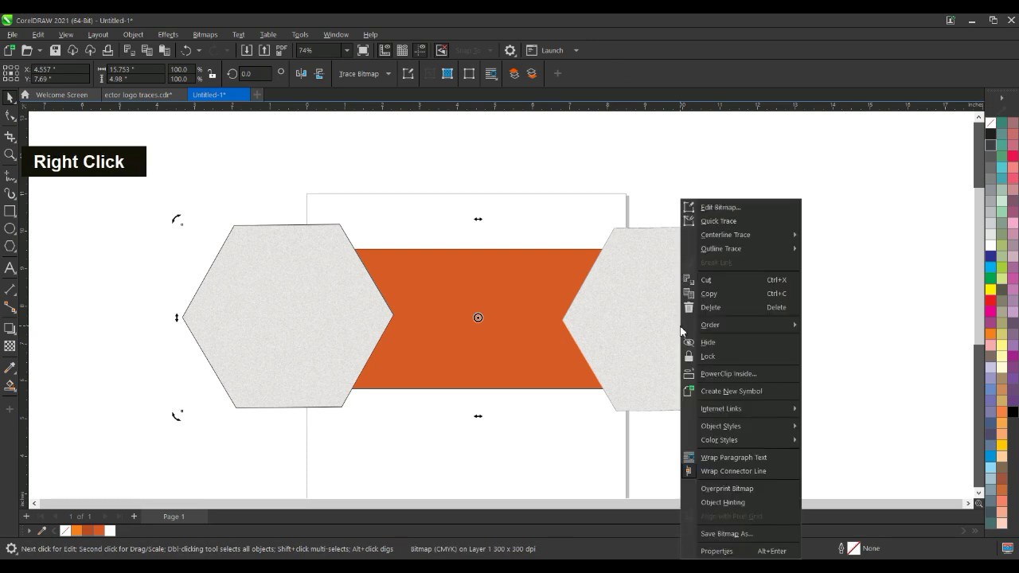
{"action": "left_click", "coordinate": [722, 370]}
{"action": "double_click", "coordinate": [517, 370]}
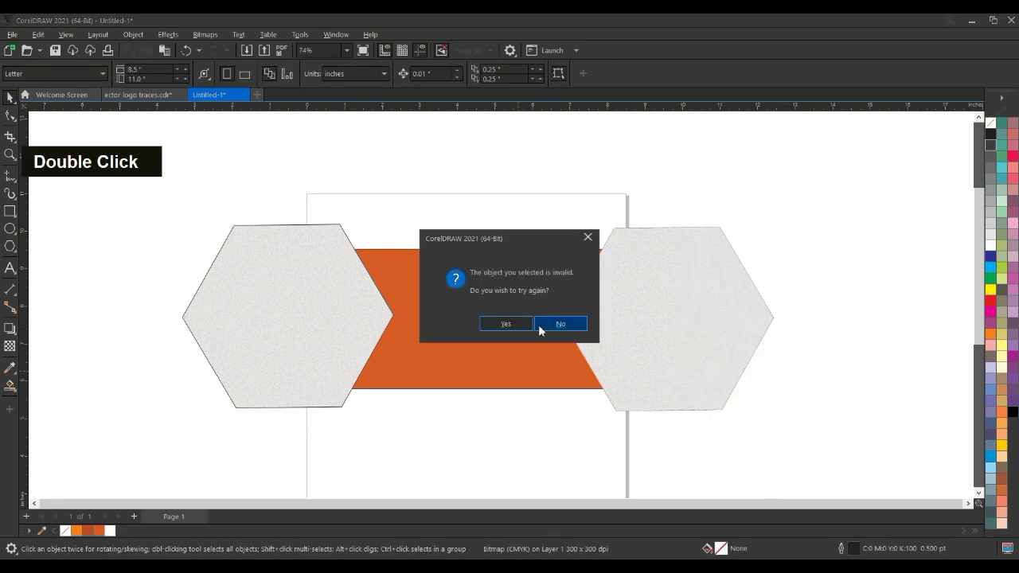
{"action": "left_click", "coordinate": [544, 324]}
{"action": "left_click", "coordinate": [482, 347]}
{"action": "left_click", "coordinate": [561, 325]}
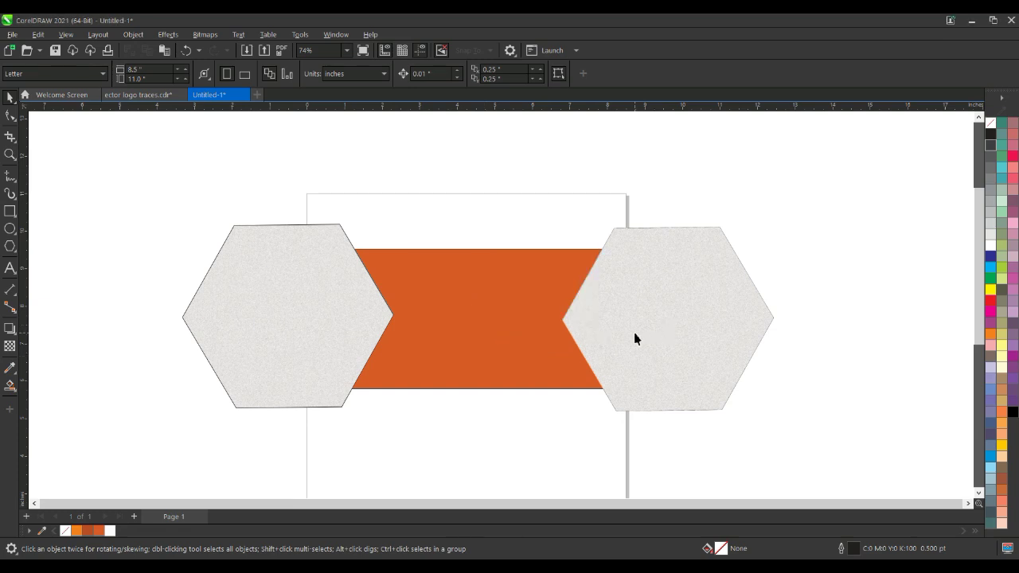
Move the textured hexagon bitmap up about 2 inches to expose the orange rectangle and PowerClip it inside that rectangle
{"action": "left_click", "coordinate": [653, 331]}
{"action": "left_click_drag", "start_coordinate": [483, 275], "coordinate": [495, 201]}
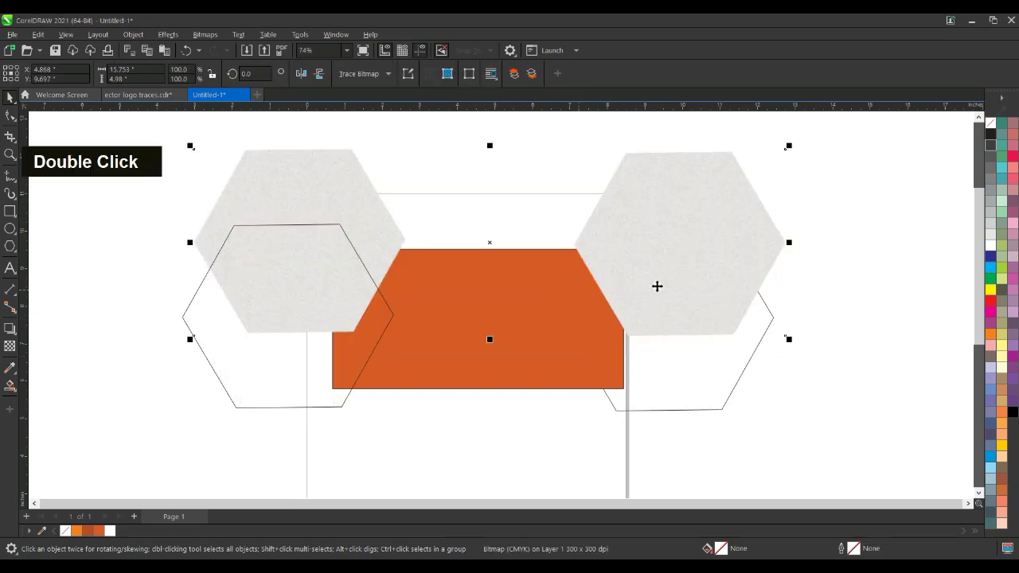
{"action": "right_click", "coordinate": [671, 268]}
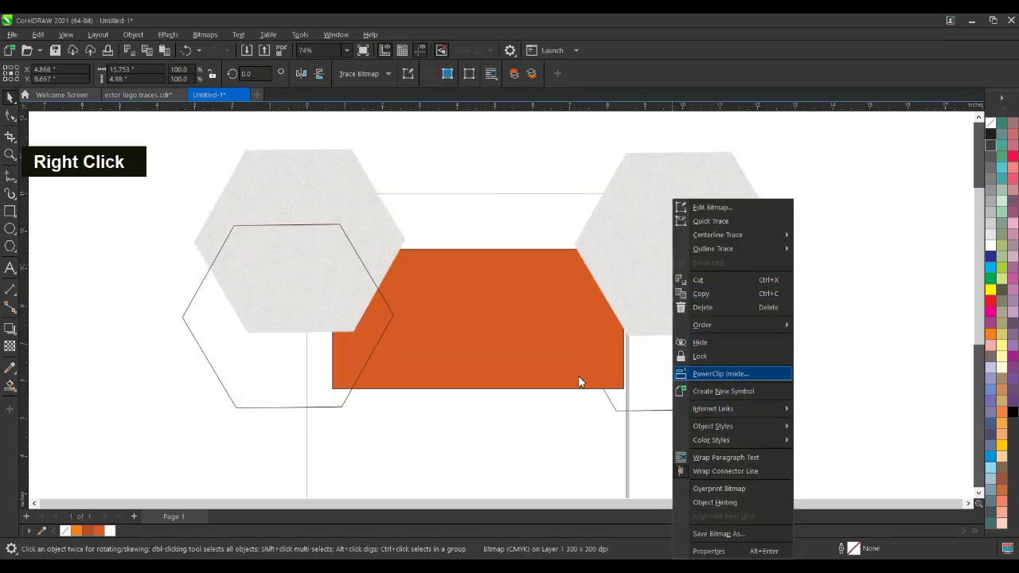
{"action": "left_click", "coordinate": [530, 379]}
Edit the PowerClip contents and move the textured hexagons down so they cover both ends of the orange rectangle
{"action": "left_click", "coordinate": [65, 128]}
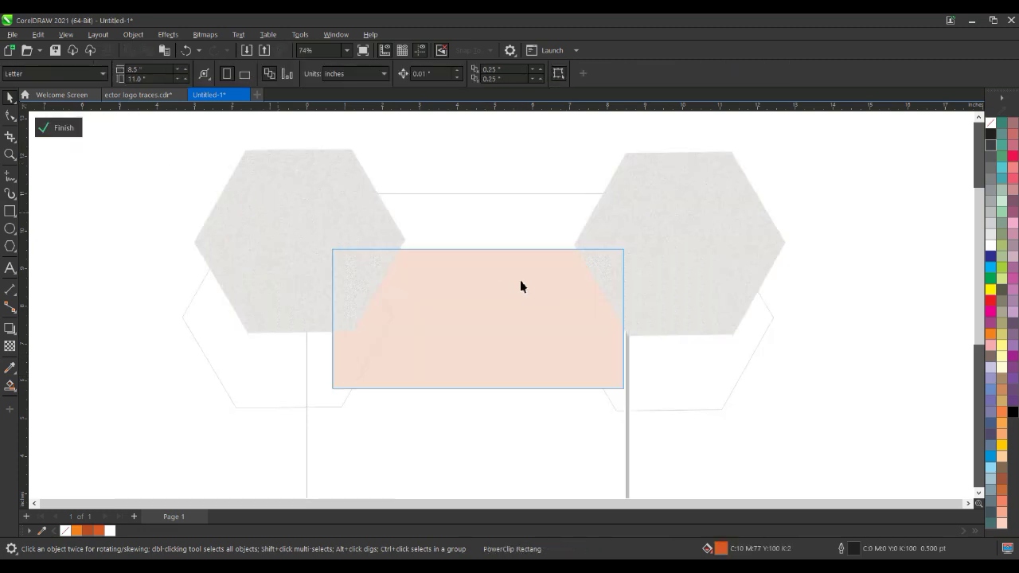
{"action": "left_click", "coordinate": [525, 280]}
{"action": "left_click_drag", "start_coordinate": [489, 244], "coordinate": [489, 308]}
{"action": "key", "text": "Down"}
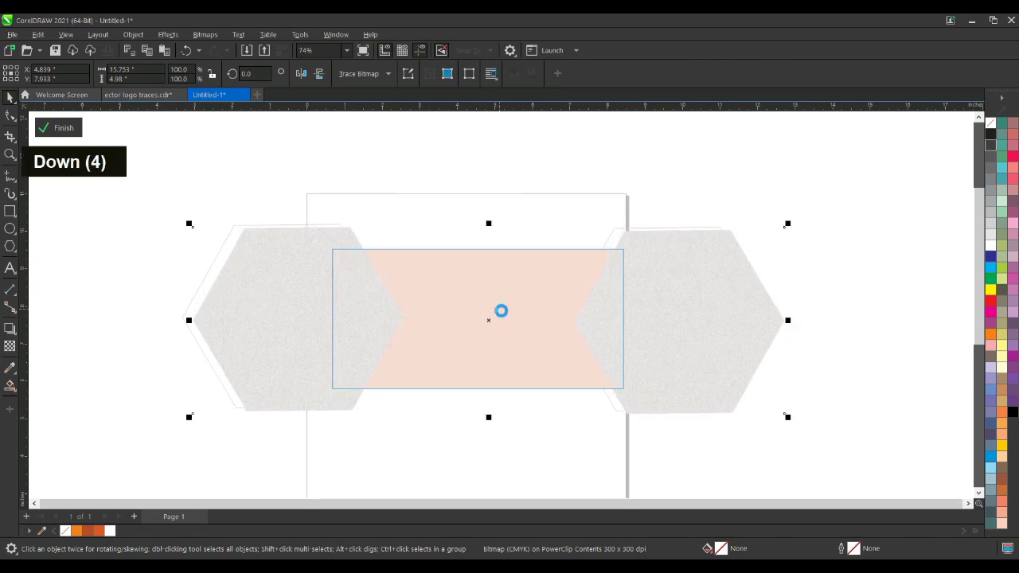
{"action": "left_click", "coordinate": [52, 129]}
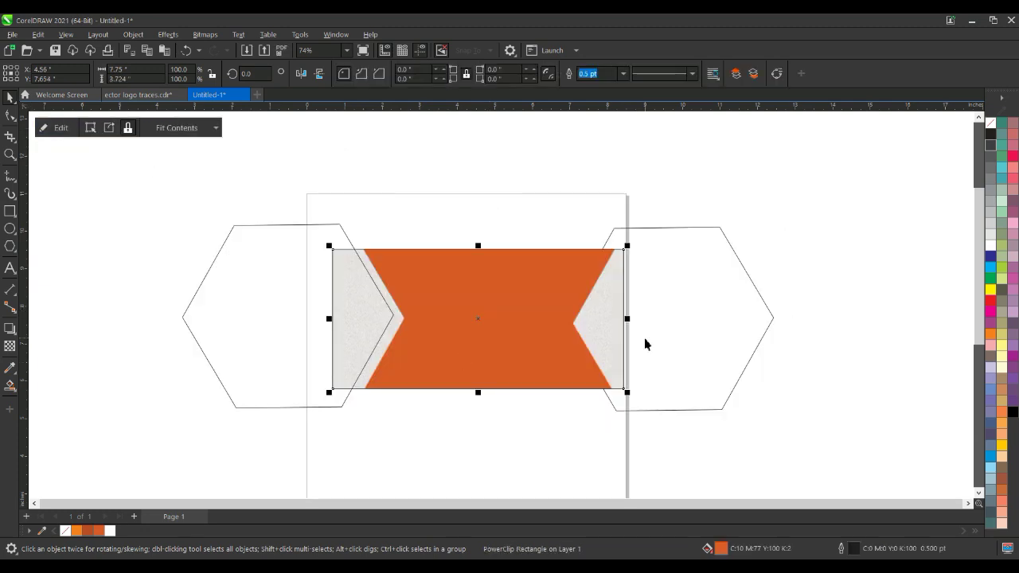
Select both hexagon outlines and PowerClip them inside the orange rectangle
{"action": "left_click", "coordinate": [296, 326]}
{"action": "left_click", "coordinate": [678, 332]}
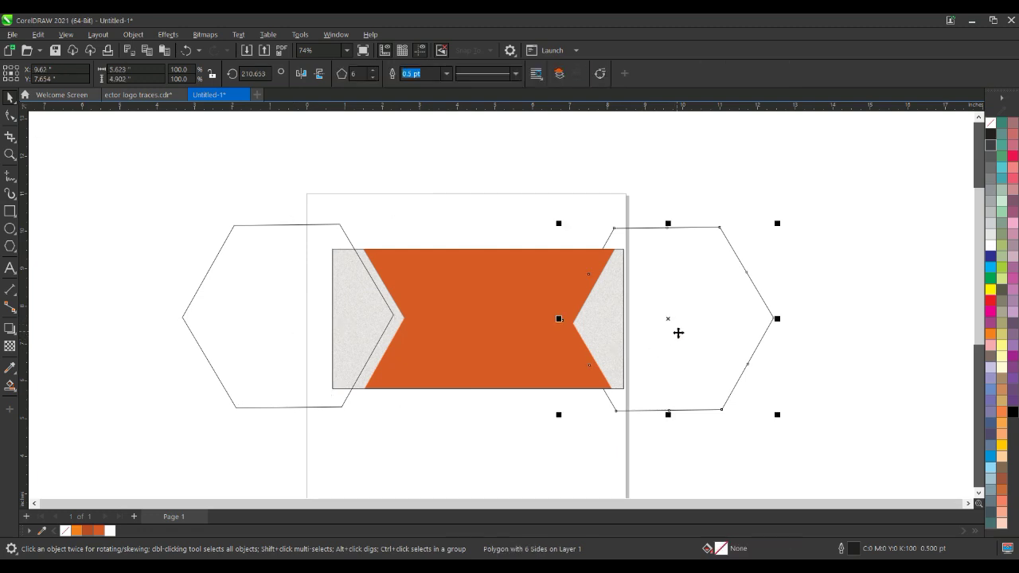
{"action": "left_click", "coordinate": [311, 316], "text": "shift"}
{"action": "right_click", "coordinate": [641, 325]}
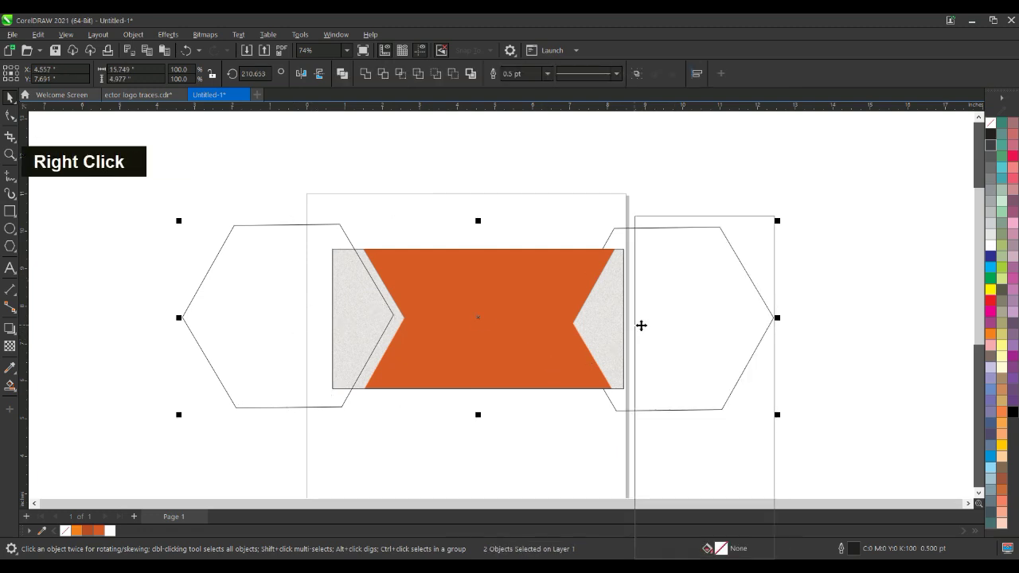
{"action": "left_click", "coordinate": [682, 377]}
{"action": "left_click", "coordinate": [482, 340]}
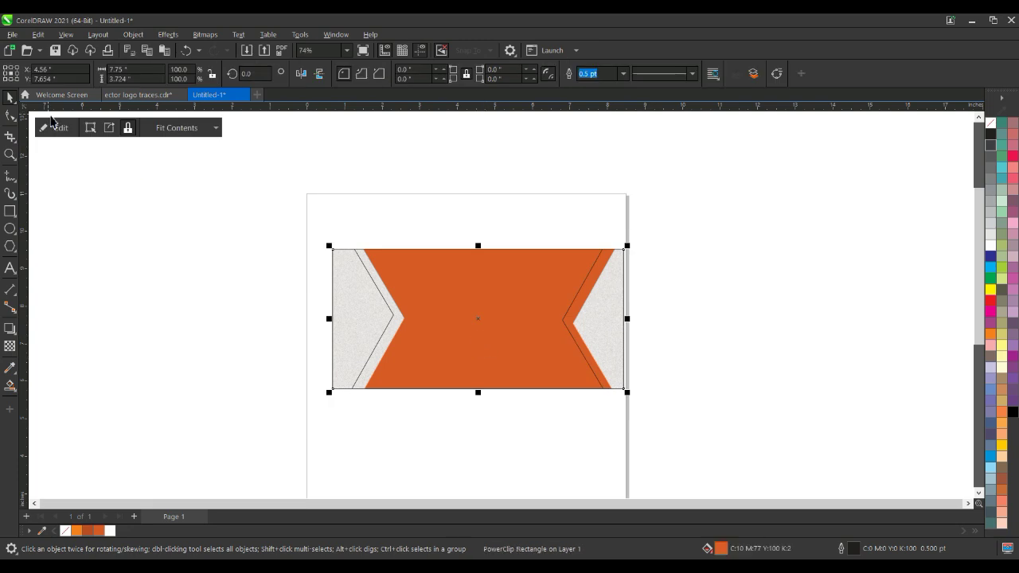
Reopen the PowerClip contents and move the two hexagon outlines one level back, behind the textured bitmap
{"action": "left_click", "coordinate": [54, 128]}
{"action": "left_click", "coordinate": [595, 338]}
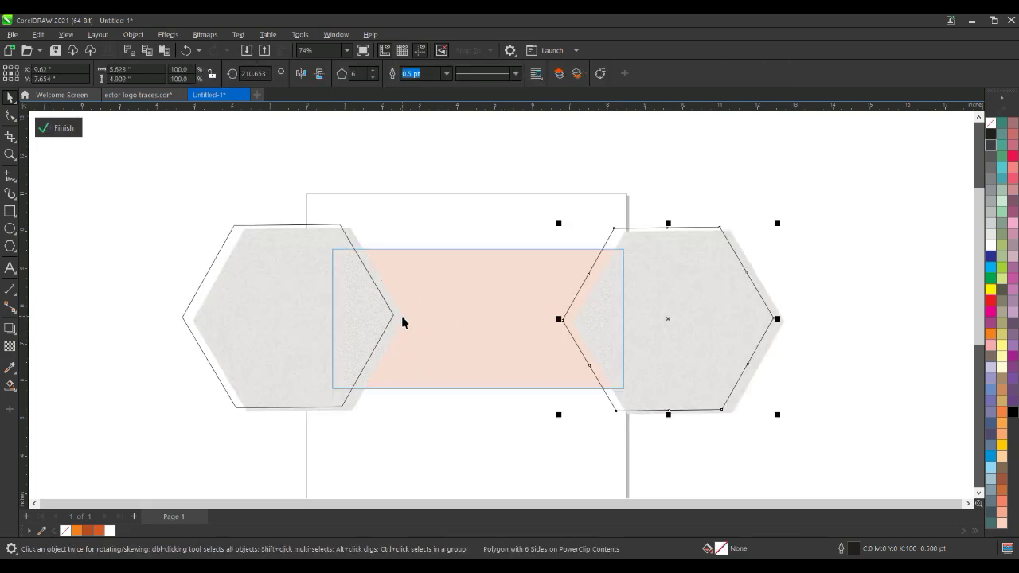
{"action": "left_click", "coordinate": [284, 304], "text": "shift"}
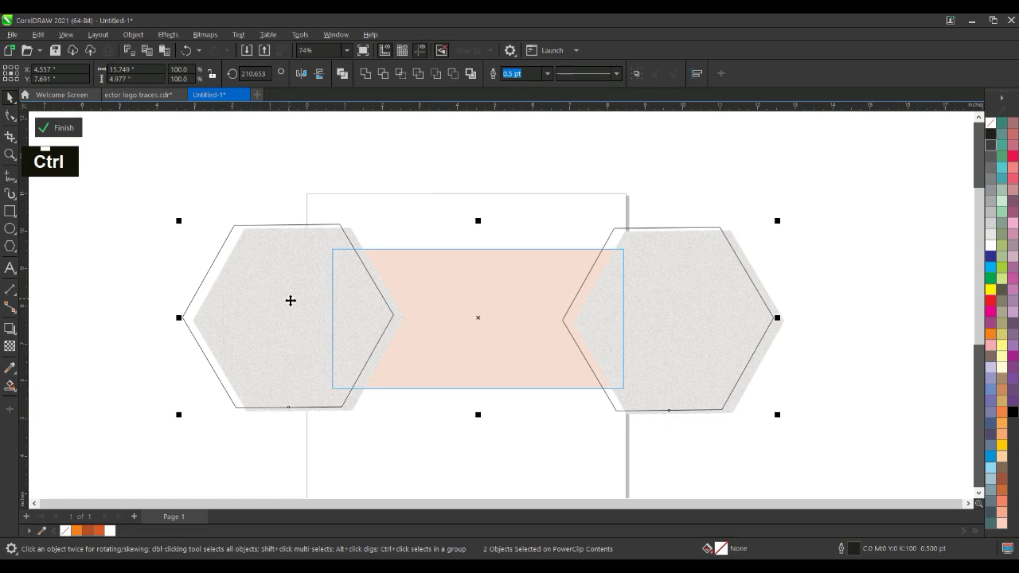
{"action": "key", "text": "ctrl+Page_Down"}
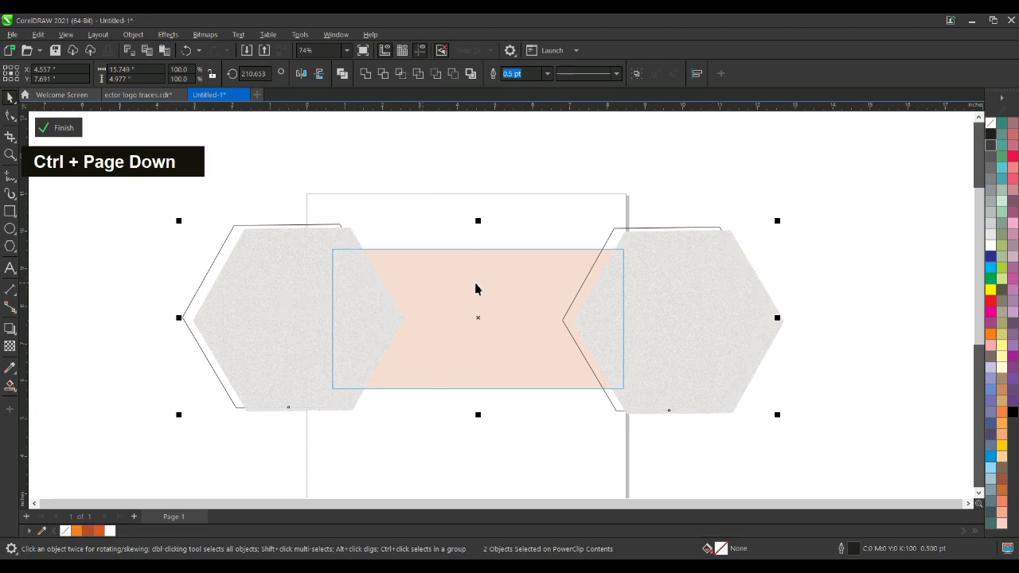
Align the two hexagon outlines with the textured hexagons, centring them at about X 4.834" and Y 7.595"
{"action": "mouse_move", "coordinate": [479, 321]}
{"action": "left_mouse_down"}
{"action": "mouse_move", "coordinate": [486, 337]}
{"action": "mouse_move", "coordinate": [488, 324]}
{"action": "left_mouse_up"}
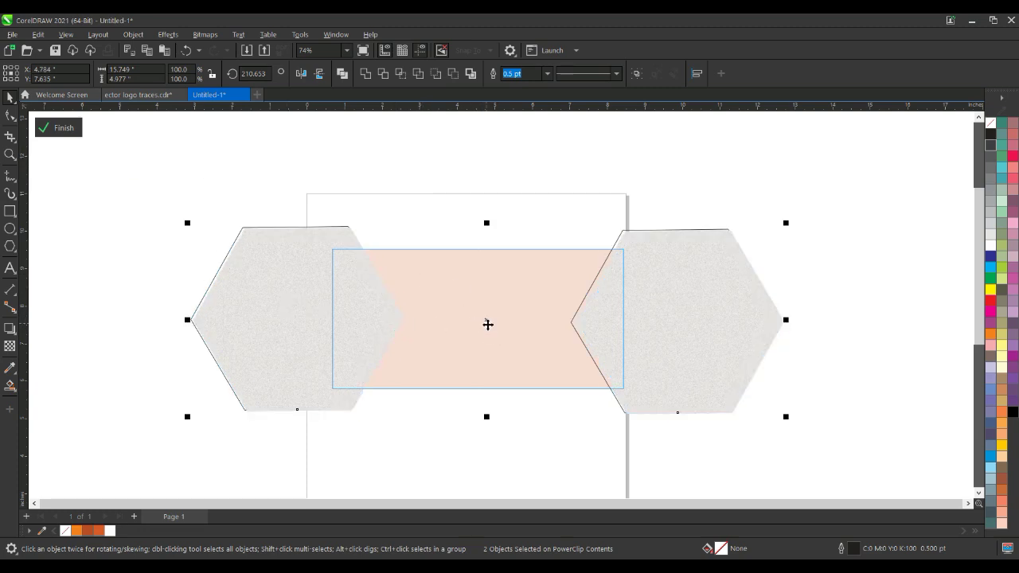
{"action": "key", "text": "Right"}
{"action": "key", "text": "Right"}
{"action": "key", "text": "Right"}
{"action": "key", "text": "Down"}
{"action": "key", "text": "Down"}
{"action": "key", "text": "Down"}
{"action": "key", "text": "Down"}
{"action": "key", "text": "Down"}
{"action": "key", "text": "Up"}
{"action": "key", "text": "Up"}
{"action": "key", "text": "Up"}
{"action": "key", "text": "Left"}
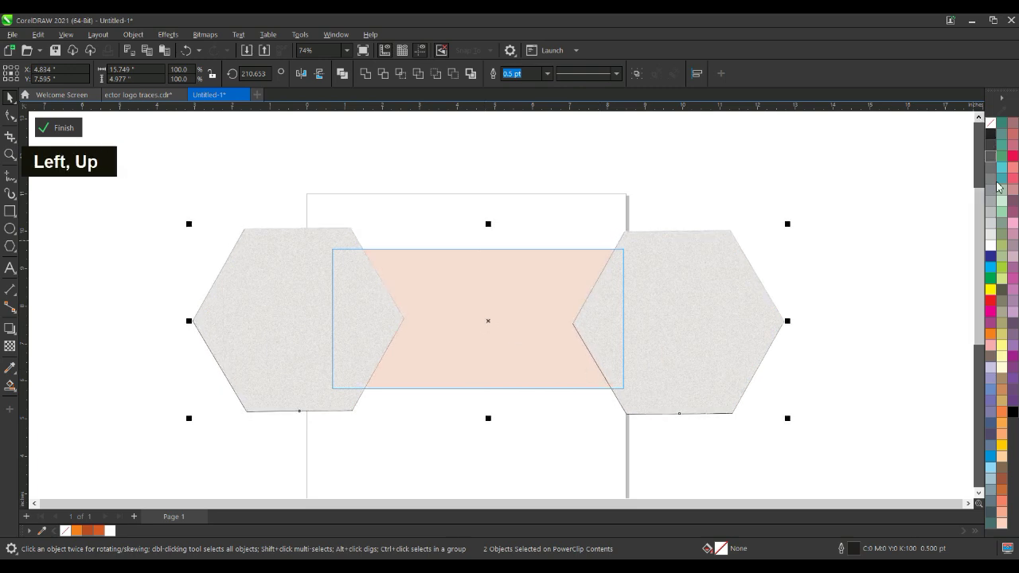
Fill both vector hexagons with white and remove their outlines
{"action": "left_click", "coordinate": [990, 245]}
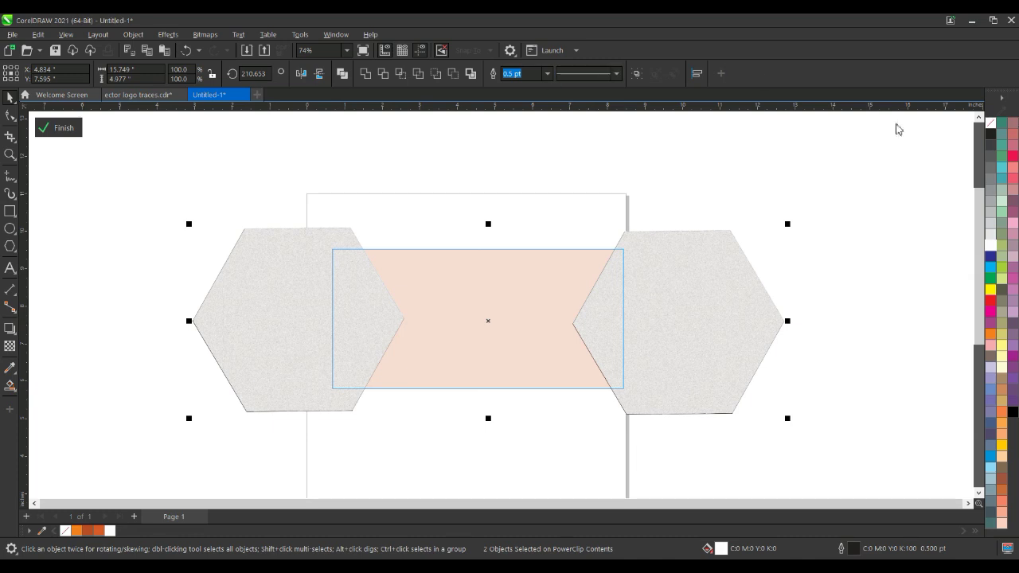
{"action": "right_click", "coordinate": [993, 123]}
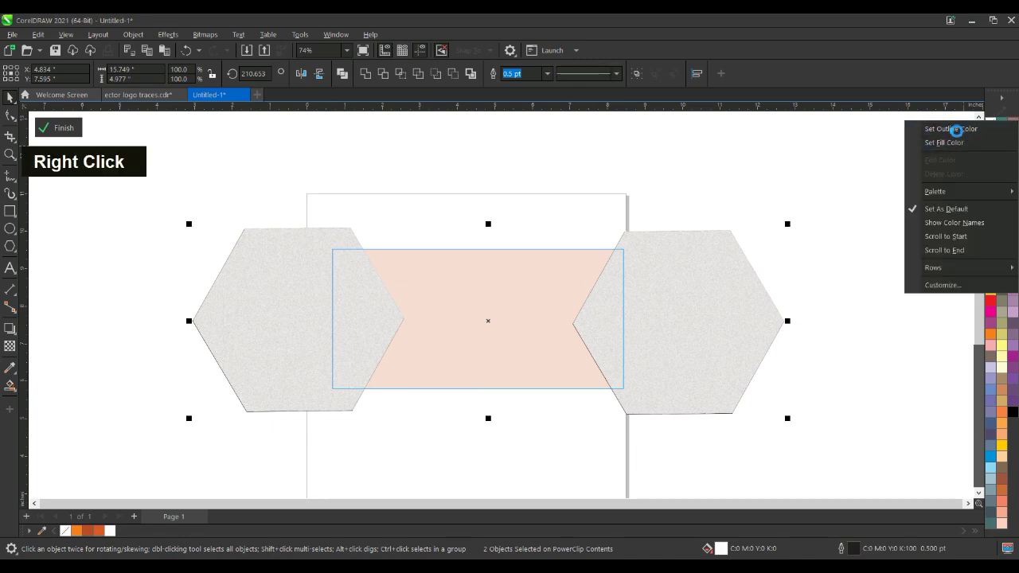
{"action": "left_click", "coordinate": [955, 132]}
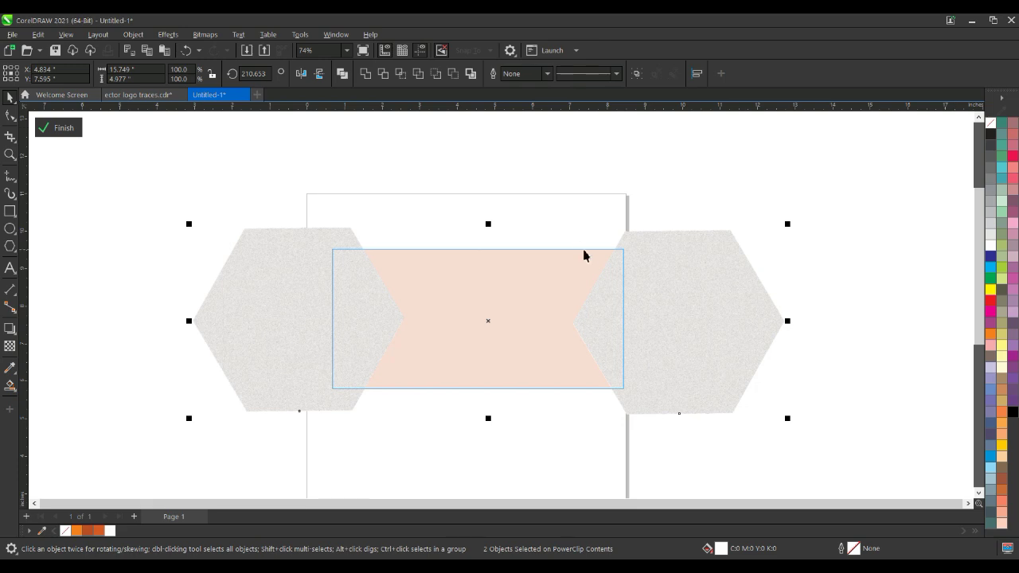
{"action": "left_click", "coordinate": [44, 249]}
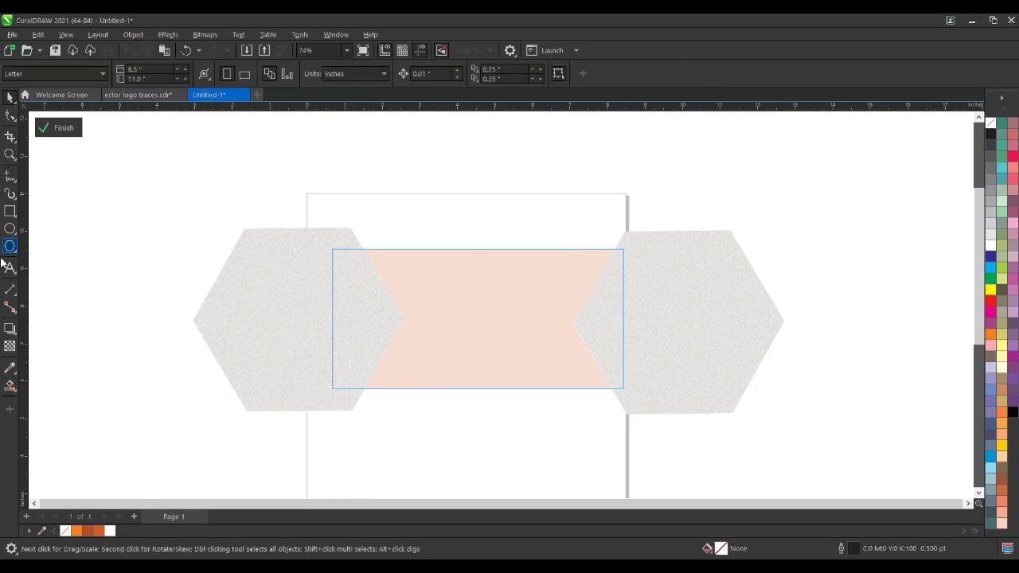
Move the textured bitmap one level back, behind the left white hexagon, leaving that hexagon selected in its original position
{"action": "left_click", "coordinate": [286, 322]}
{"action": "left_click", "coordinate": [319, 318]}
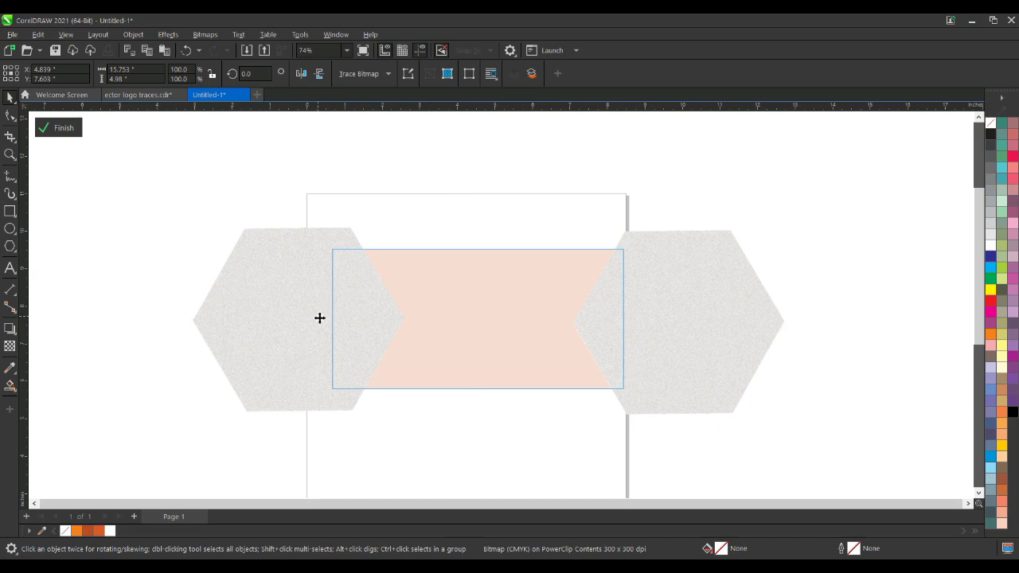
{"action": "left_click", "coordinate": [319, 319]}
{"action": "key", "text": "ctrl+Page_Down"}
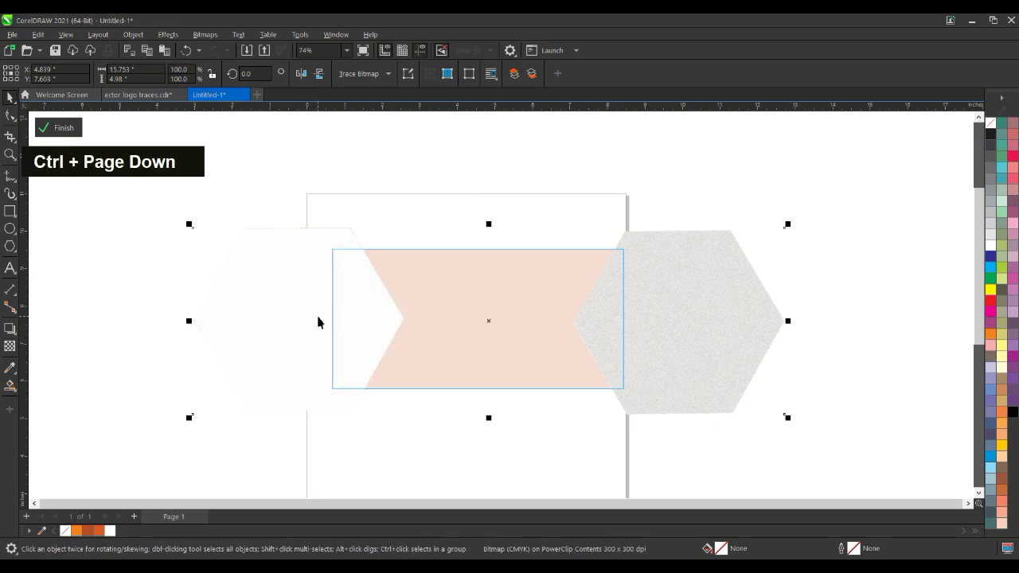
{"action": "mouse_move", "coordinate": [318, 322]}
{"action": "left_mouse_down"}
{"action": "mouse_move", "coordinate": [375, 332]}
{"action": "mouse_move", "coordinate": [343, 332]}
{"action": "mouse_move", "coordinate": [315, 316]}
{"action": "left_mouse_up"}
{"action": "key", "text": "ctrl+z"}
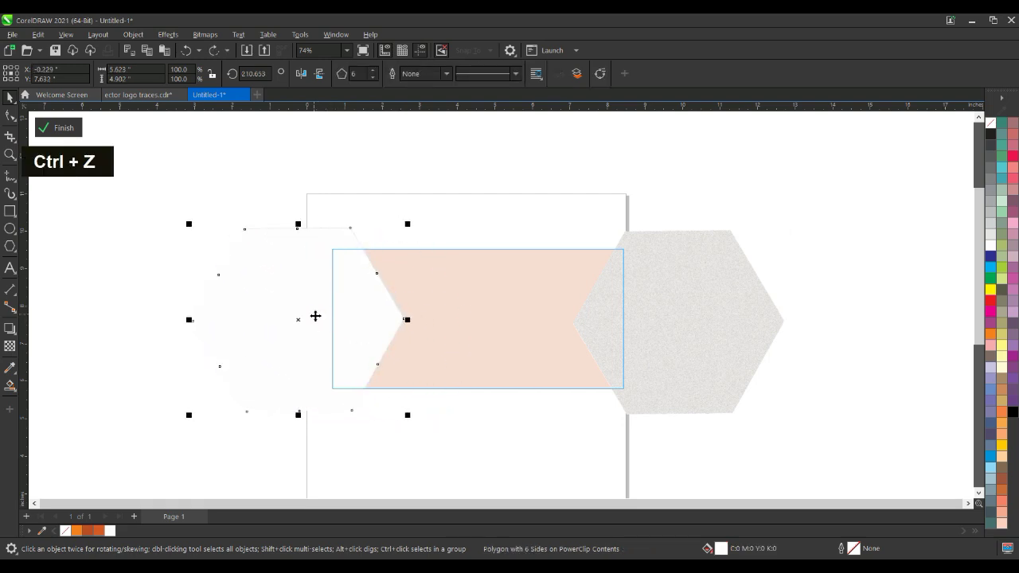
Add a Multiply drop shadow to the left white hexagon, offset about 0.156" toward the rectangle, with opacity 50 and feather 15
{"action": "left_click", "coordinate": [5, 332]}
{"action": "left_click_drag", "start_coordinate": [296, 323], "coordinate": [409, 319]}
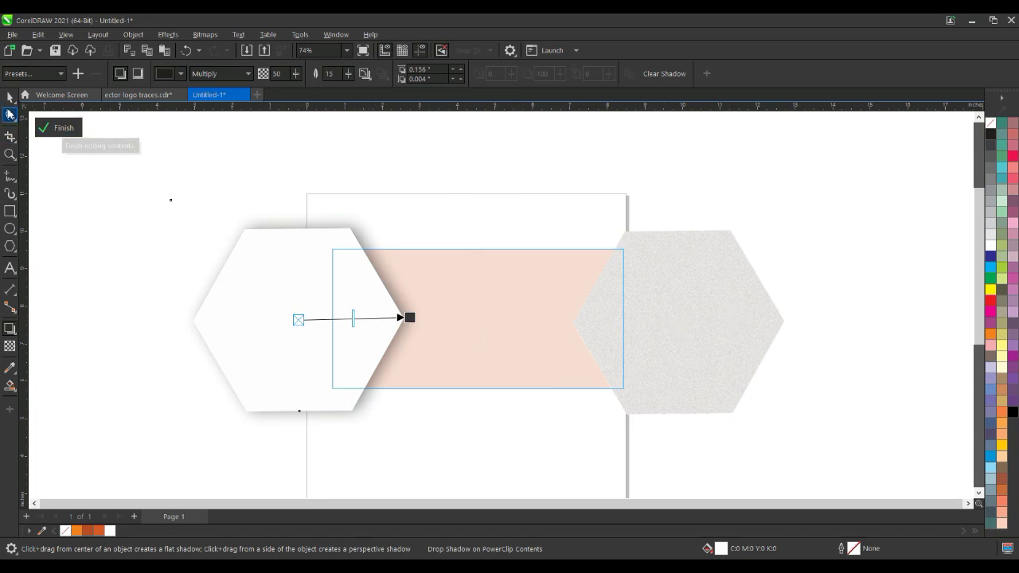
{"action": "left_click", "coordinate": [9, 97]}
{"action": "left_click", "coordinate": [141, 214]}
Move the left white hexagon with its shadow one level back, behind the textured bitmap
{"action": "left_click", "coordinate": [693, 359]}
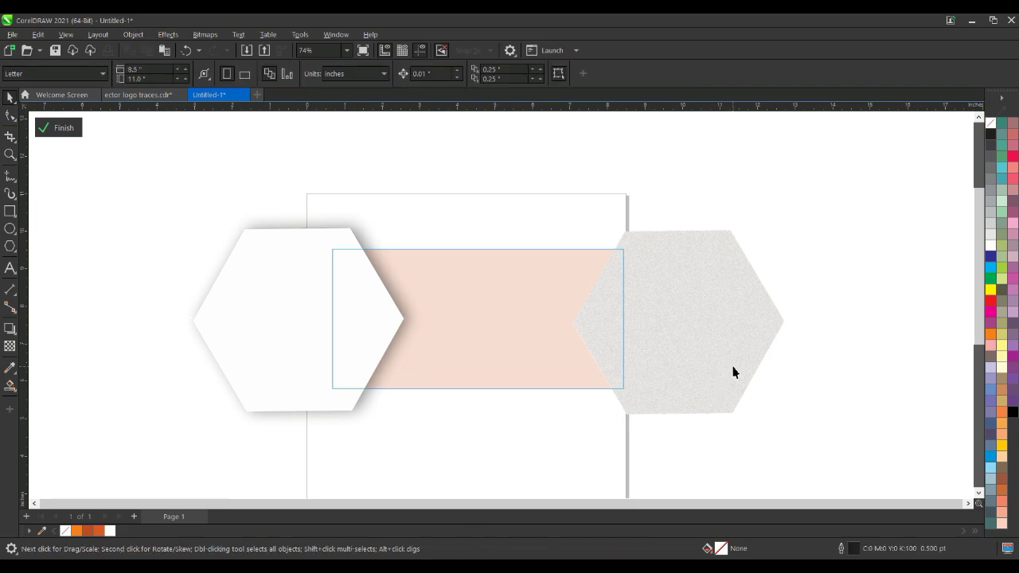
{"action": "left_click", "coordinate": [302, 320], "text": "ctrl"}
{"action": "key", "text": "ctrl+Page_Down"}
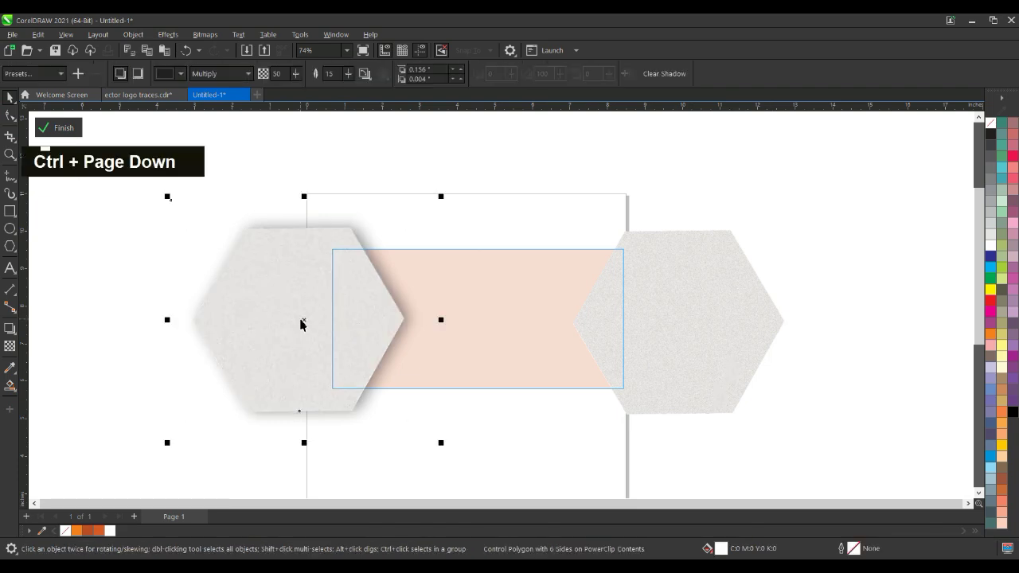
Send the textured hexagon bitmap back behind both white hexagons
{"action": "left_click", "coordinate": [700, 352]}
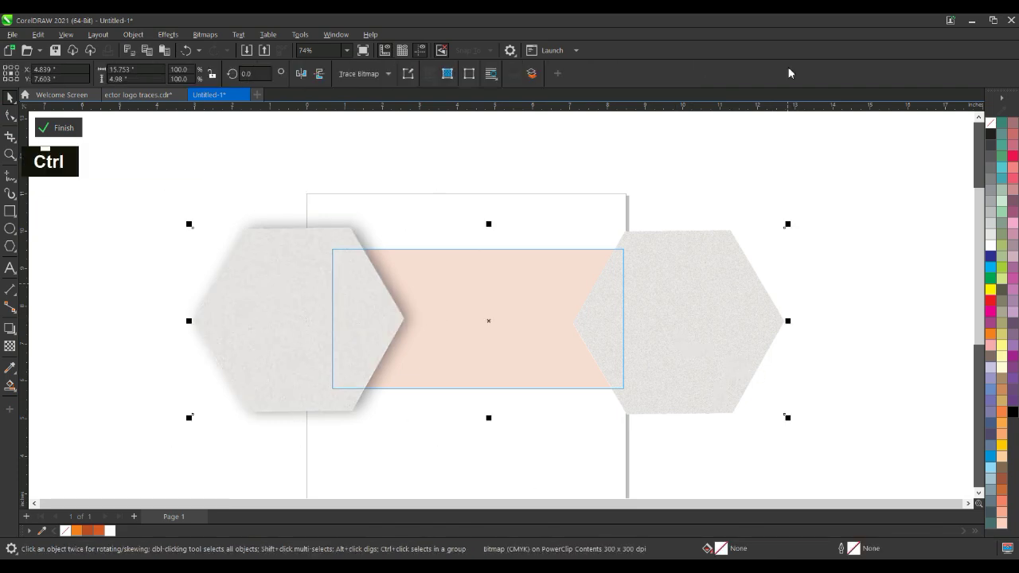
{"action": "key", "text": "ctrl+Page_Down"}
{"action": "key", "text": "ctrl+Page_Down"}
{"action": "key", "text": "ctrl+Page_Down"}
Add a Multiply drop shadow to the right white hexagon, offset about -0.204" toward the rectangle, with opacity 54 and feather 15
{"action": "left_click", "coordinate": [693, 343]}
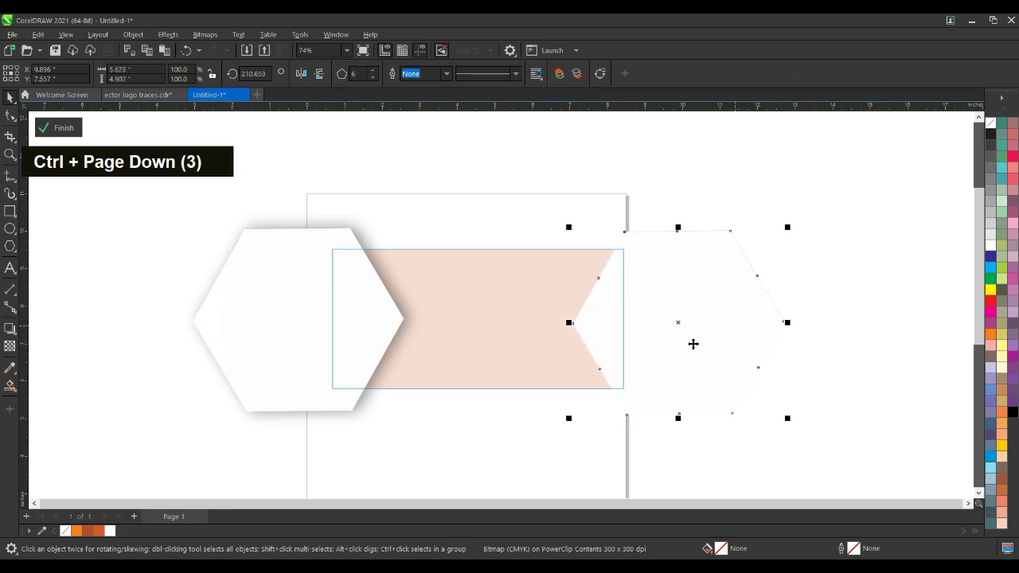
{"action": "left_click", "coordinate": [9, 333]}
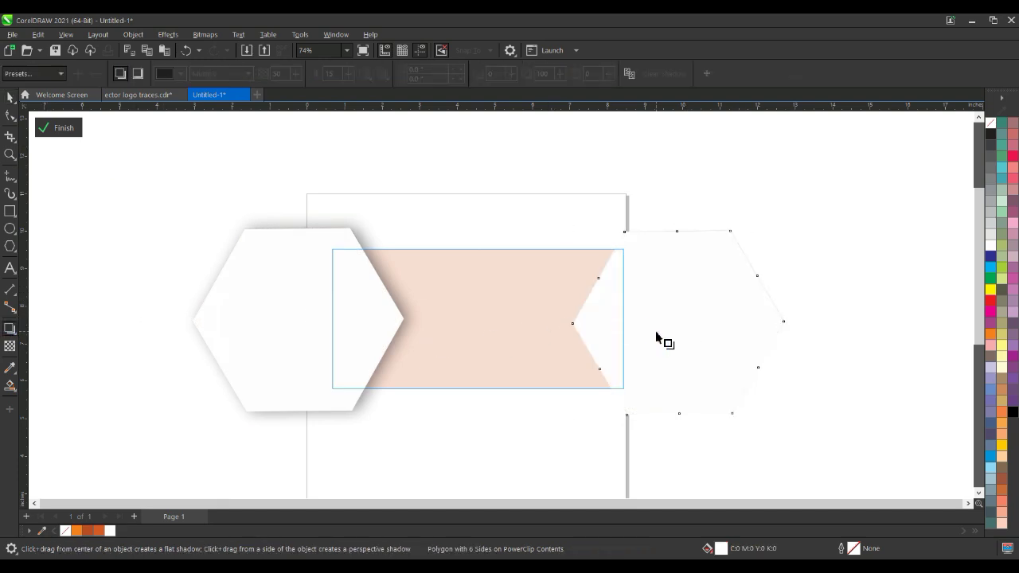
{"action": "left_click_drag", "start_coordinate": [683, 330], "coordinate": [567, 321]}
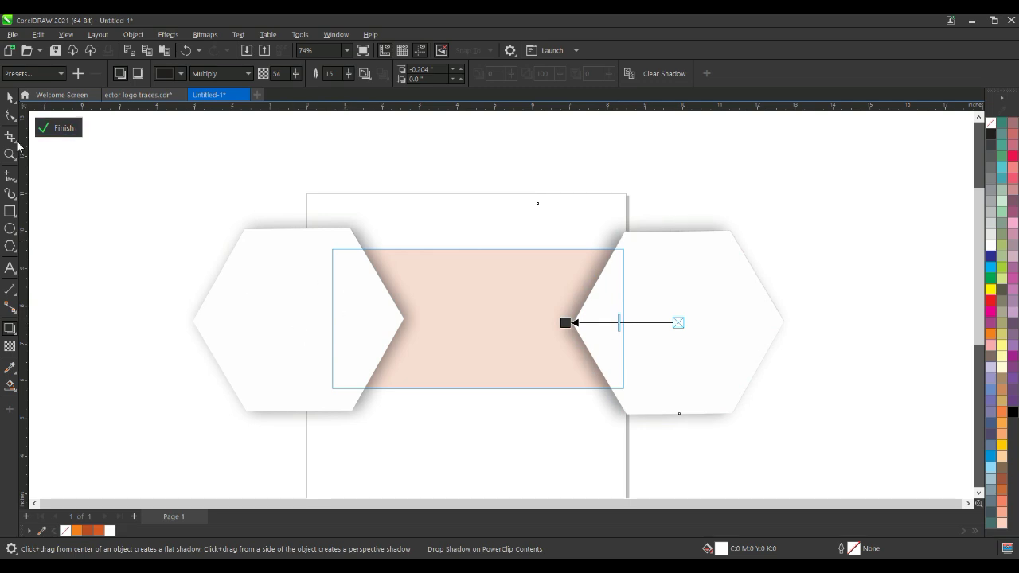
{"action": "left_click", "coordinate": [9, 98]}
Move both white hexagons with their drop shadows back behind the textured bitmap
{"action": "left_click", "coordinate": [277, 294]}
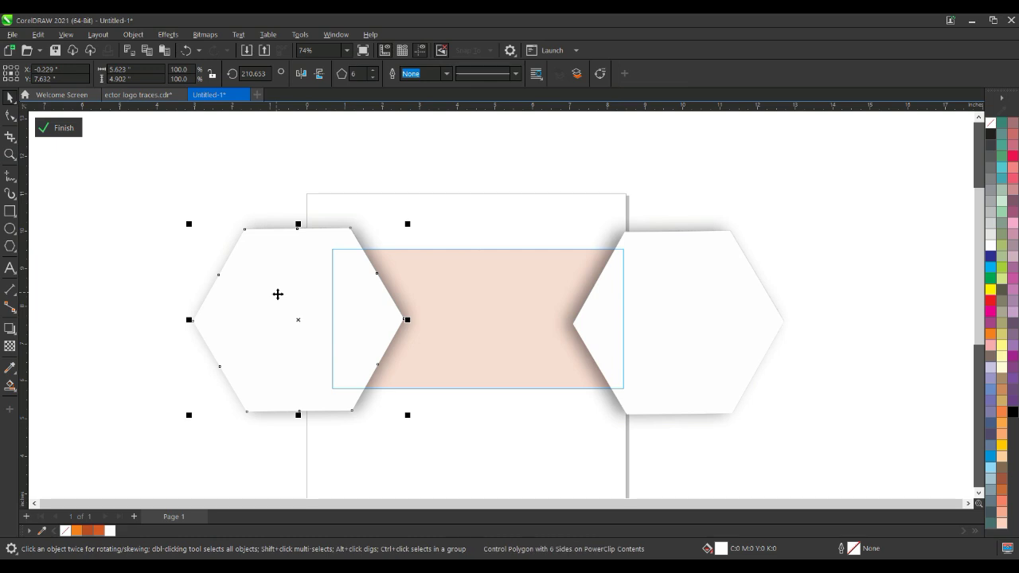
{"action": "key", "text": "ctrl"}
{"action": "key", "text": "ctrl+Page_Down"}
{"action": "key", "text": "ctrl+Page_Down"}
{"action": "key", "text": "ctrl+Page_Down"}
{"action": "key", "text": "ctrl+Page_Down"}
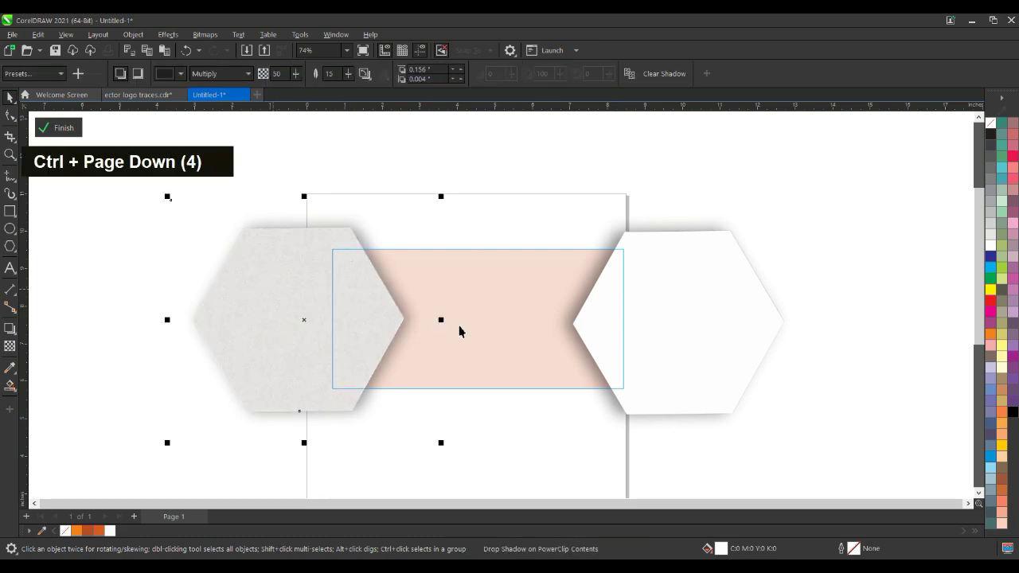
{"action": "left_click", "coordinate": [689, 339]}
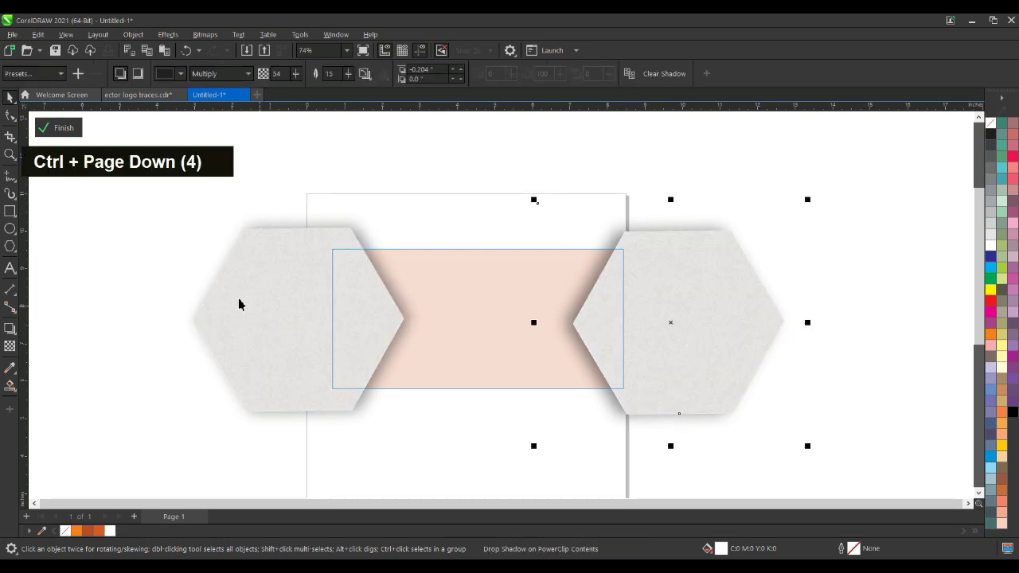
Finish editing the PowerClip contents and move the clipped rectangle down and to the left, off the plain orange rectangle behind it
{"action": "left_click", "coordinate": [67, 137]}
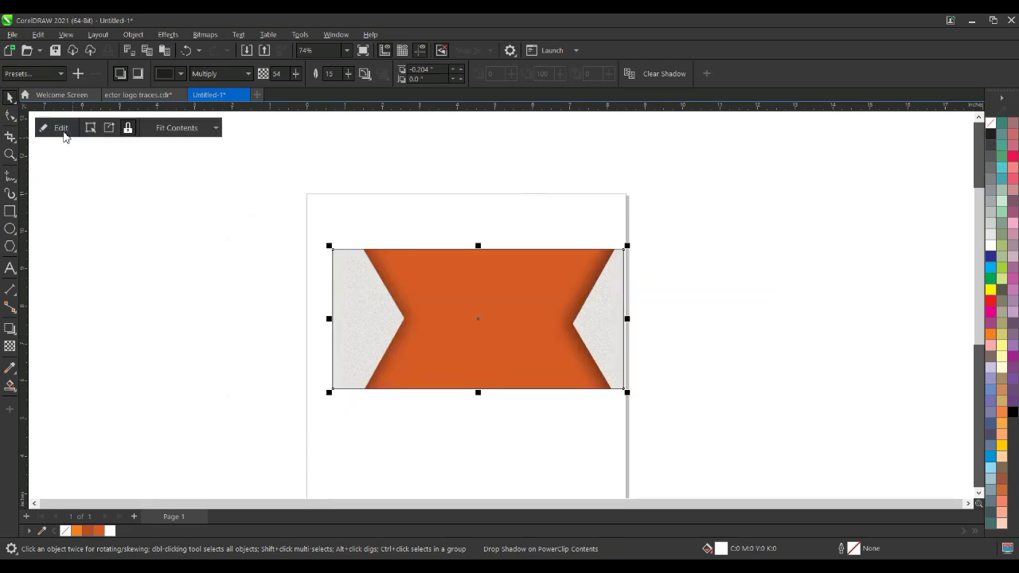
{"action": "left_click", "coordinate": [682, 448]}
{"action": "double_click", "coordinate": [528, 329]}
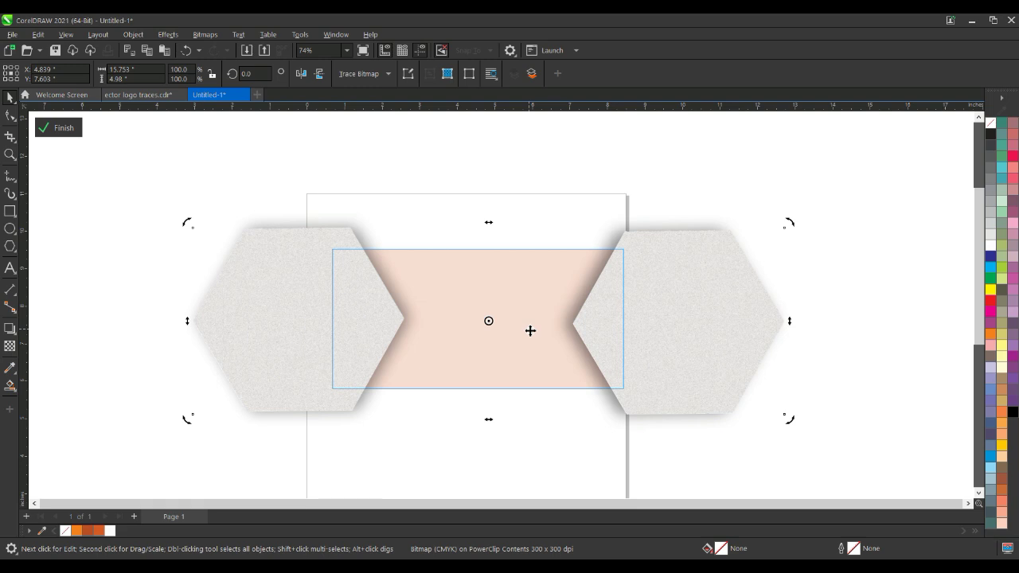
{"action": "double_click", "coordinate": [82, 144]}
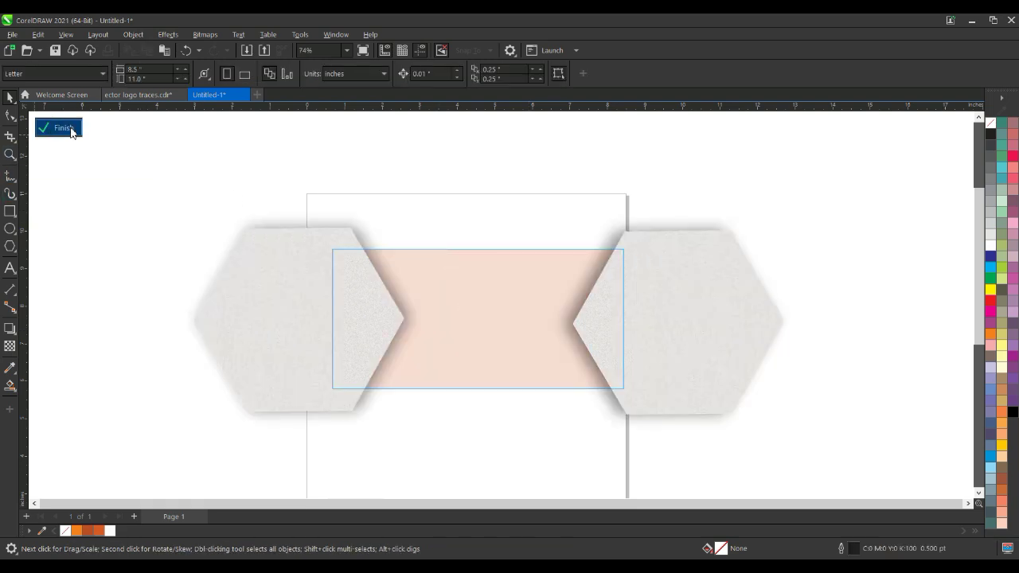
{"action": "left_click", "coordinate": [63, 129]}
{"action": "left_click_drag", "start_coordinate": [480, 321], "coordinate": [368, 365]}
Convert the plain orange rectangle to a 300 dpi CMYK bitmap with anti-aliasing and a transparent background
{"action": "left_click", "coordinate": [584, 284]}
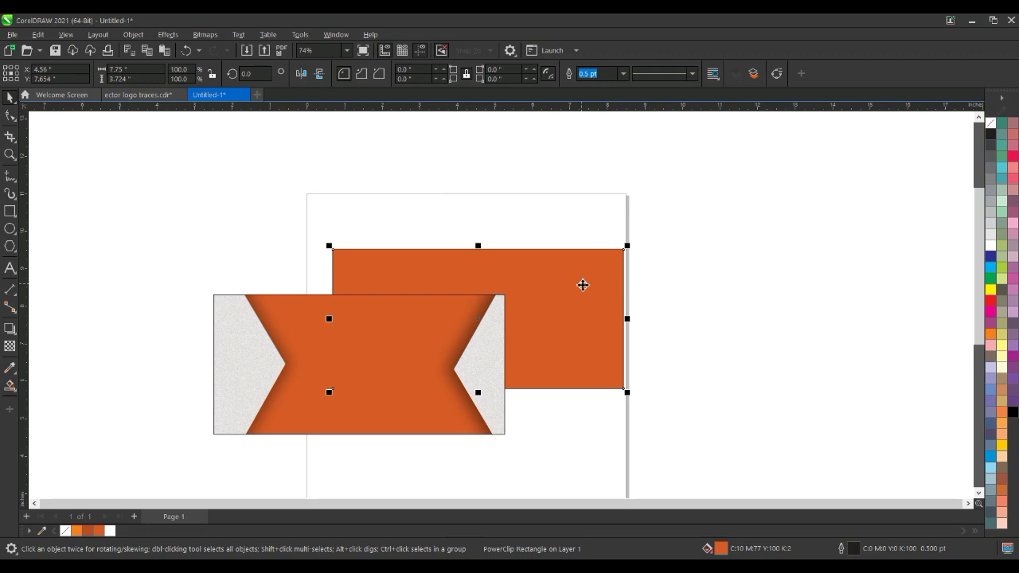
{"action": "left_click", "coordinate": [204, 34]}
{"action": "left_click", "coordinate": [204, 34]}
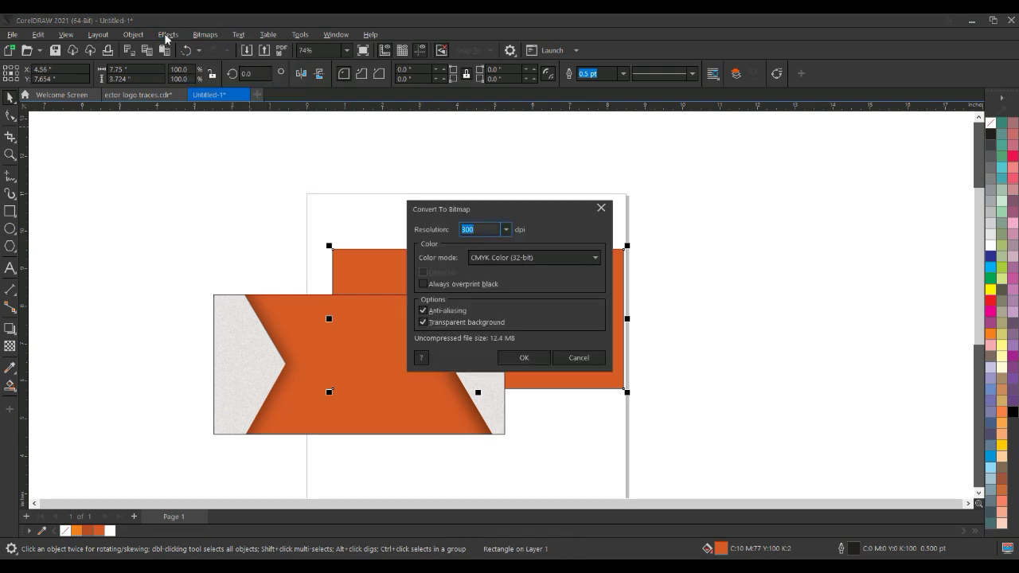
{"action": "left_click", "coordinate": [522, 359]}
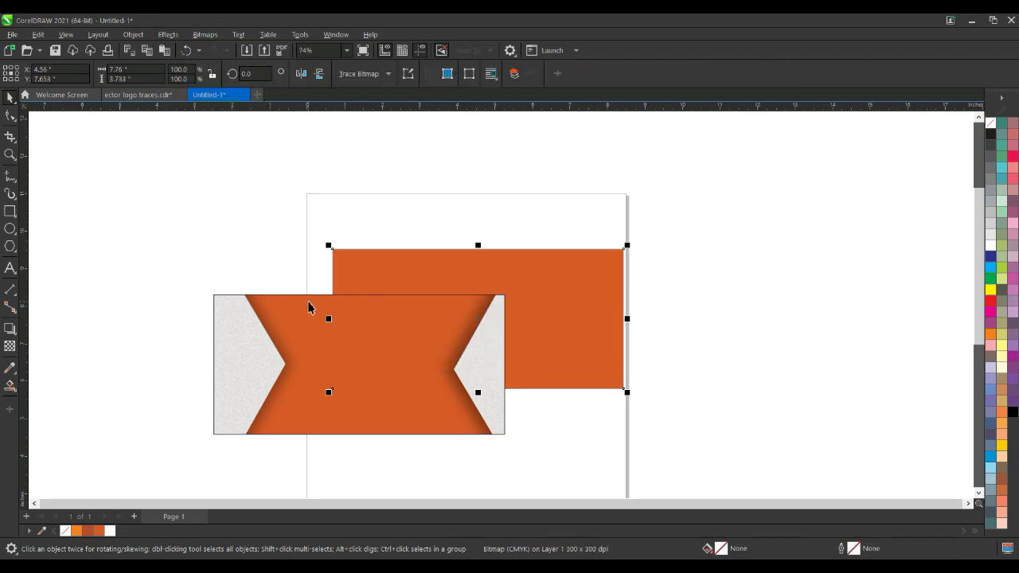
Add Gaussian noise to the orange bitmap with level 94, density 91 and Intensity color mode
{"action": "left_click", "coordinate": [166, 35]}
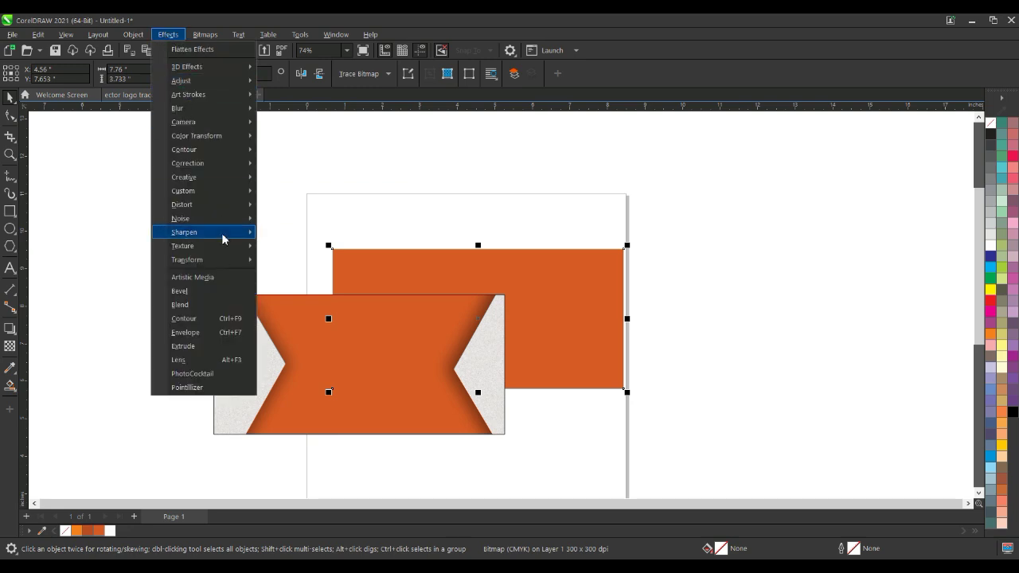
{"action": "mouse_move", "coordinate": [231, 218]}
{"action": "left_click", "coordinate": [289, 220]}
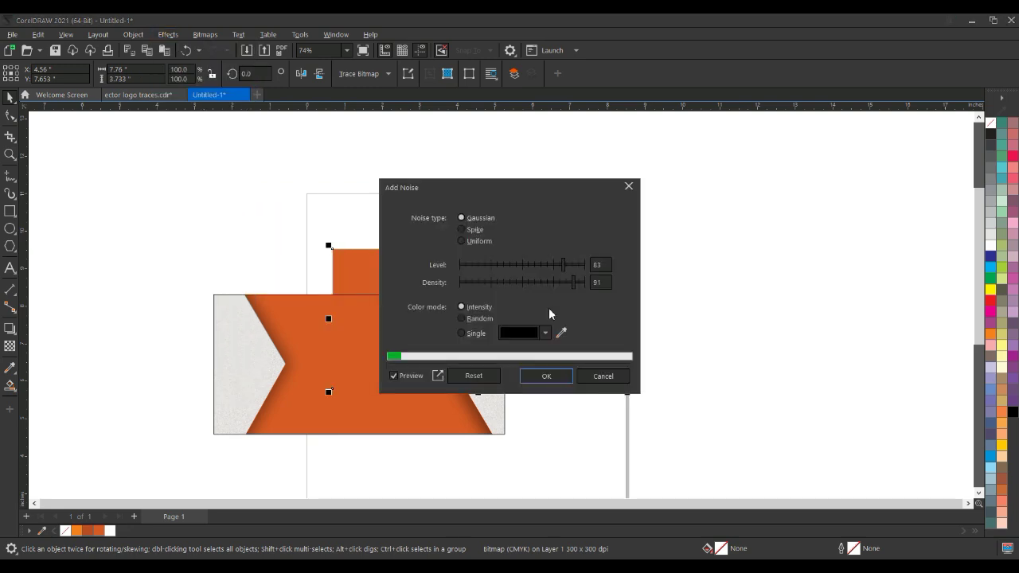
{"action": "double_click", "coordinate": [609, 265]}
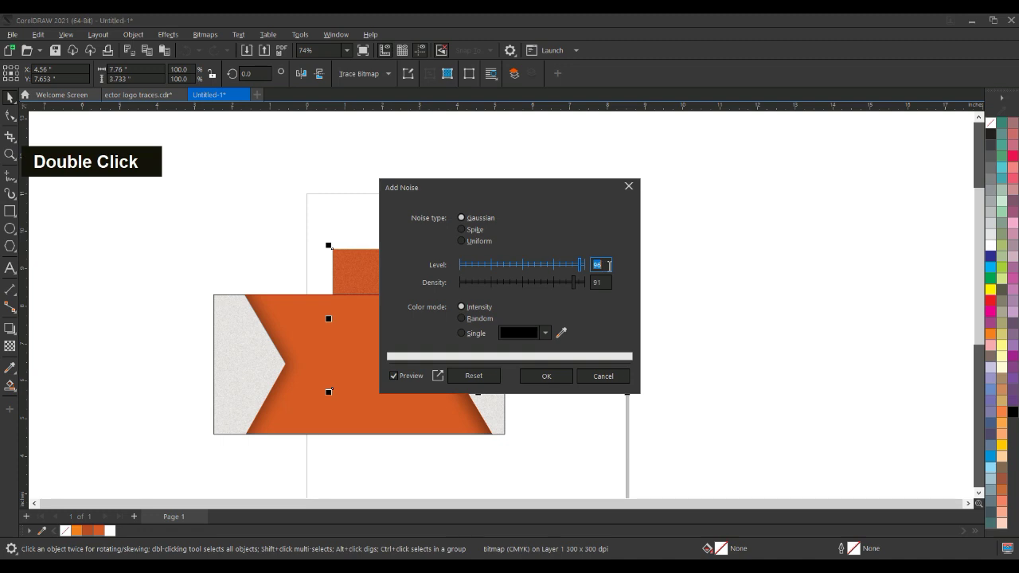
{"action": "left_click", "coordinate": [607, 265]}
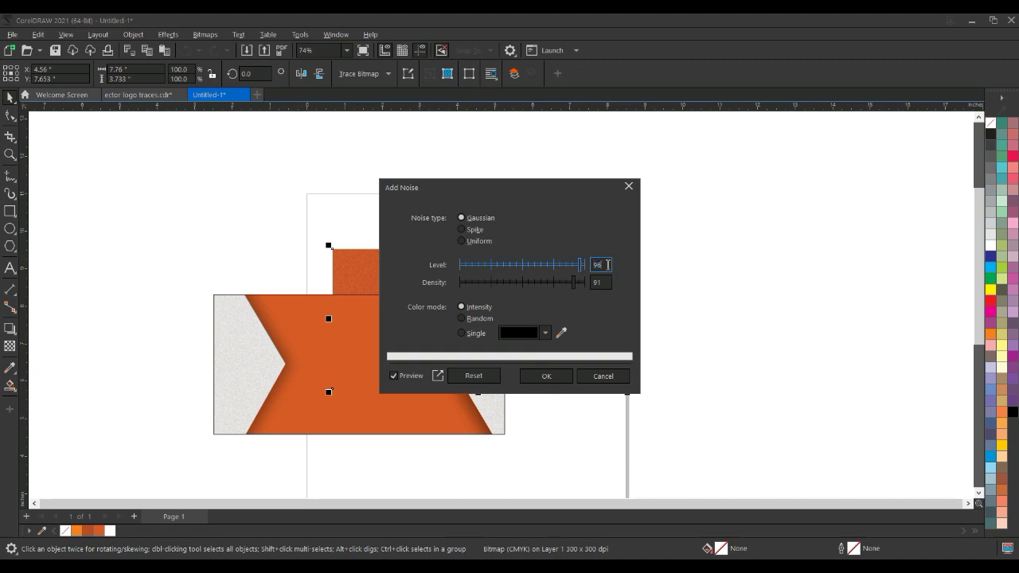
{"action": "key", "text": "BackSpace"}
{"action": "type", "text": "4"}
{"action": "key", "text": "Return"}
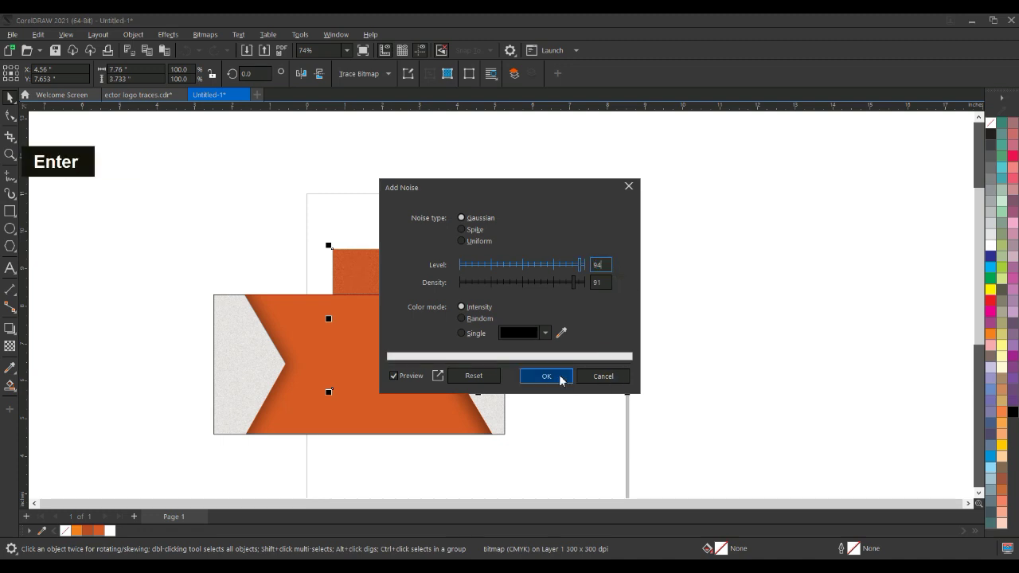
{"action": "left_click", "coordinate": [560, 380]}
PowerClip the noise-textured orange bitmap inside the rectangle that holds the two hexagons
{"action": "right_click", "coordinate": [563, 317]}
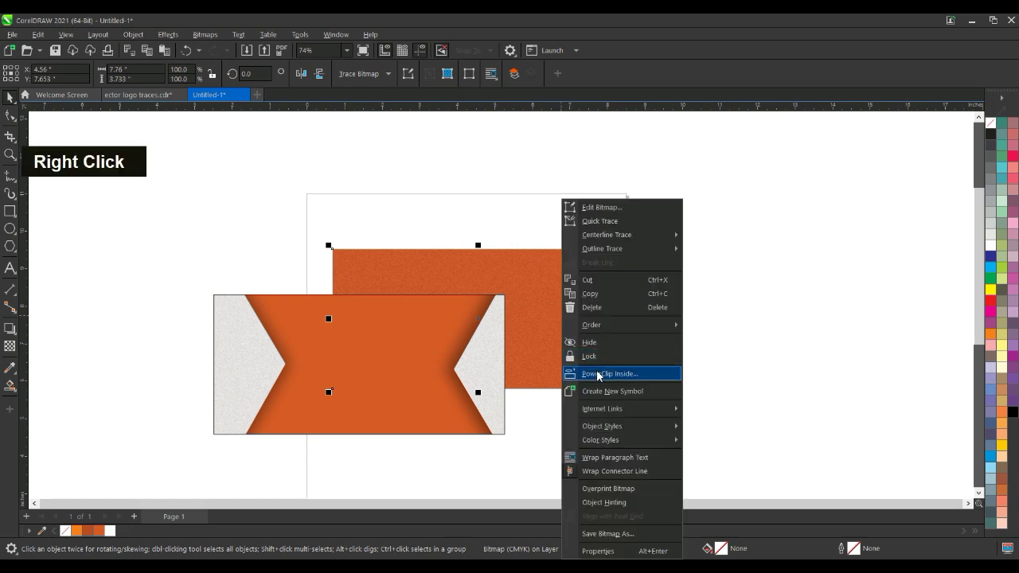
{"action": "left_click", "coordinate": [573, 371]}
{"action": "left_click", "coordinate": [374, 371]}
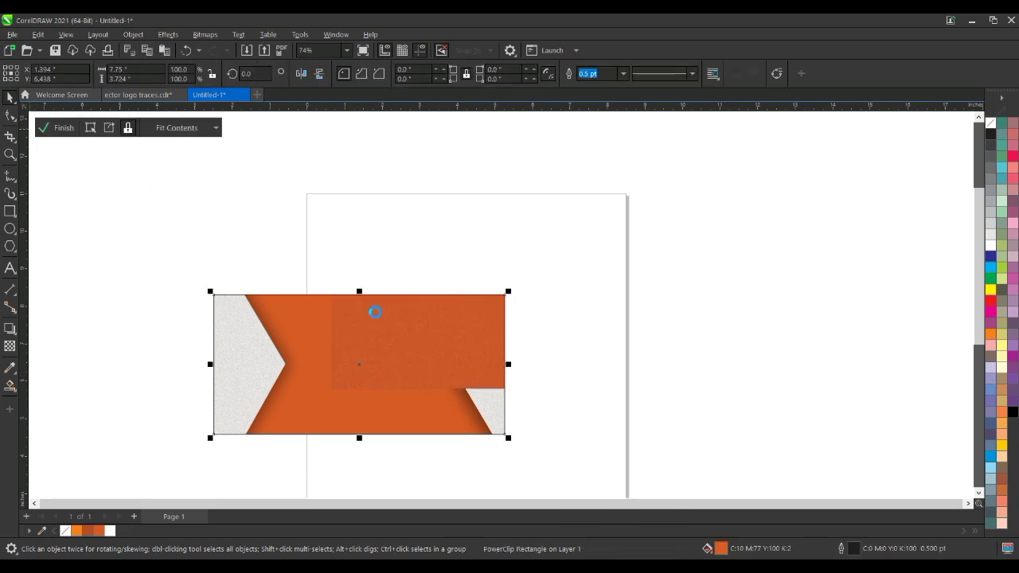
Move the orange noise bitmap within the PowerClip so it exactly covers the rectangle frame
{"action": "left_click_drag", "start_coordinate": [509, 321], "coordinate": [364, 366]}
{"action": "key", "text": "Left"}
{"action": "key", "text": "Left"}
{"action": "key", "text": "Left"}
{"action": "key", "text": "Right"}
{"action": "key", "text": "Left"}
{"action": "key", "text": "Down"}
{"action": "key", "text": "Up"}
Send the orange noise bitmap back behind both hexagons in the PowerClip and move the clipped graphic to the top of the page
{"action": "key", "text": "ctrl"}
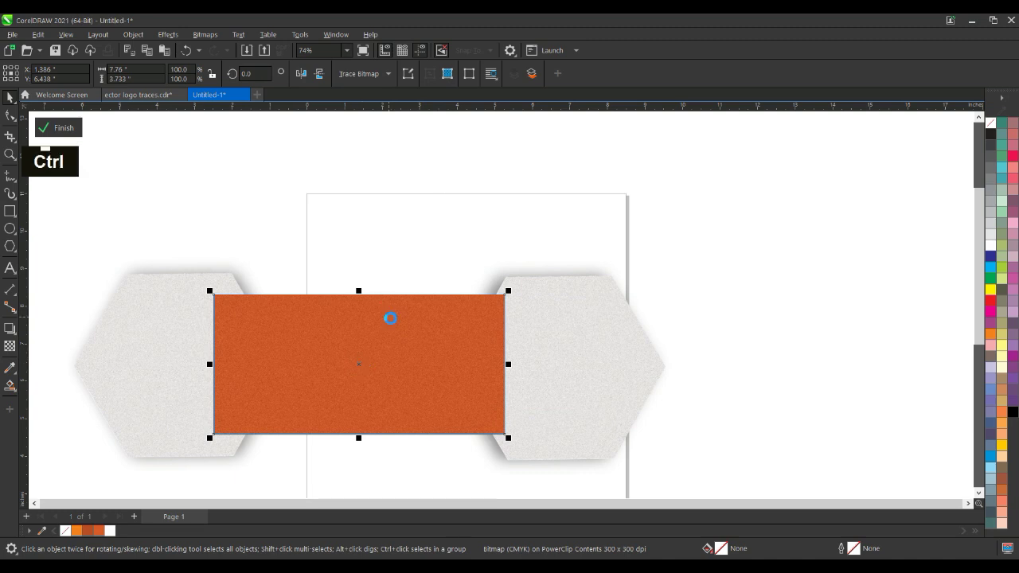
{"action": "key", "text": "ctrl+Page_Down"}
{"action": "key", "text": "ctrl+Page_Down"}
{"action": "key", "text": "ctrl+Page_Down"}
{"action": "key", "text": "ctrl+Page_Down"}
{"action": "key", "text": "ctrl+Page_Down"}
{"action": "left_click", "coordinate": [58, 128]}
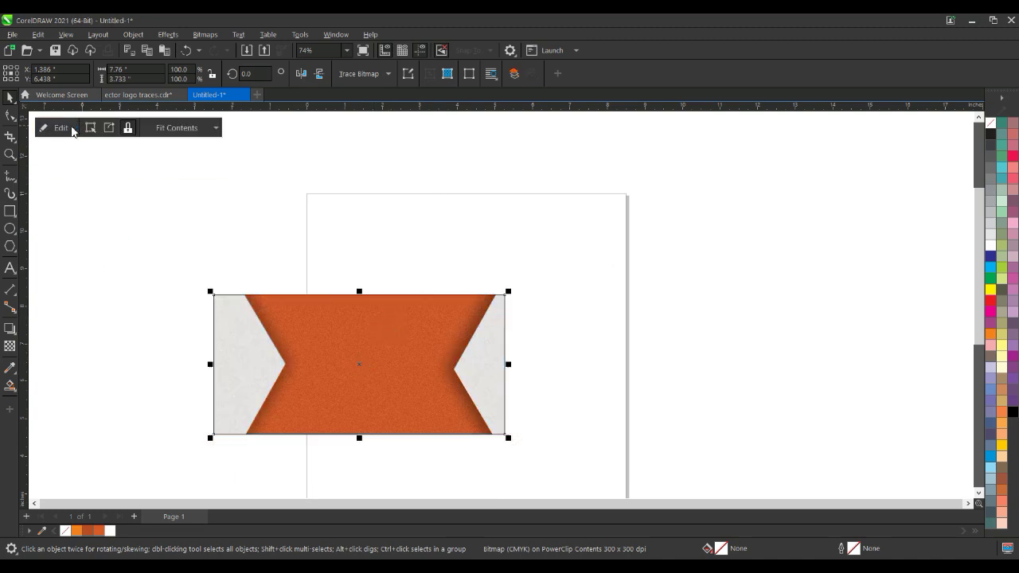
{"action": "key", "text": "Escape"}
{"action": "left_click_drag", "start_coordinate": [372, 392], "coordinate": [487, 280]}
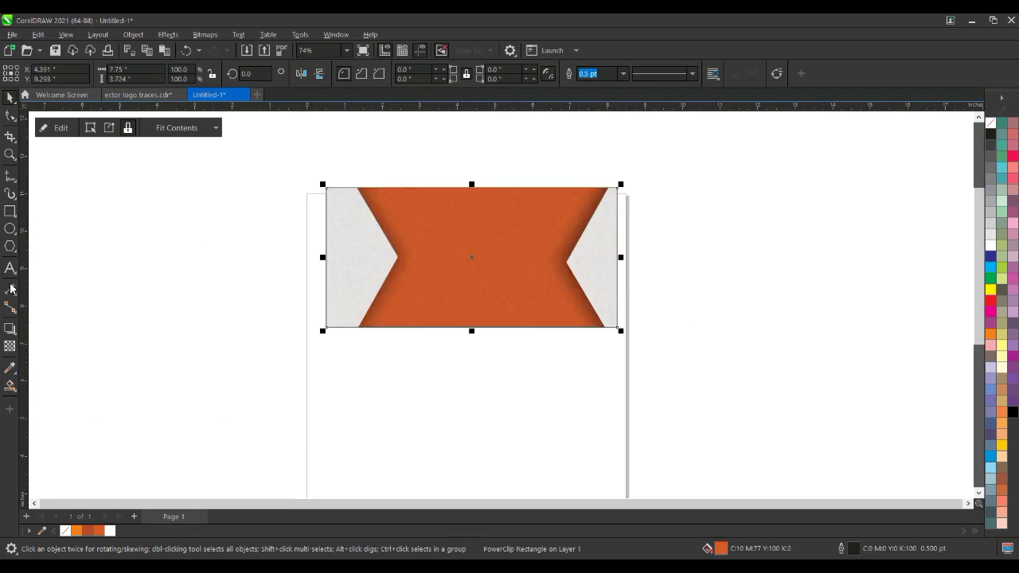
Draw a five-sided polygon about 2.6" wide left of the page and rotate it to about 250° so one vertex points down
{"action": "left_click", "coordinate": [10, 247]}
{"action": "left_click_drag", "start_coordinate": [107, 195], "coordinate": [210, 295]}
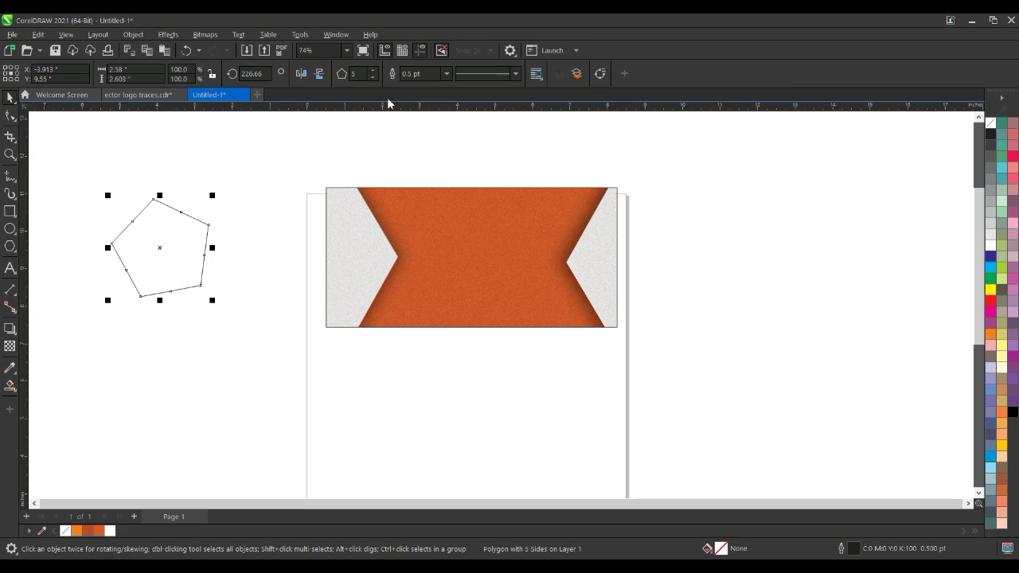
{"action": "left_click", "coordinate": [373, 70]}
{"action": "left_click", "coordinate": [372, 78]}
{"action": "left_click", "coordinate": [213, 297]}
{"action": "left_click_drag", "start_coordinate": [214, 298], "coordinate": [229, 270]}
{"action": "mouse_move", "coordinate": [219, 306]}
{"action": "left_mouse_down"}
{"action": "mouse_move", "coordinate": [207, 316]}
{"action": "mouse_move", "coordinate": [223, 305]}
{"action": "left_mouse_up"}
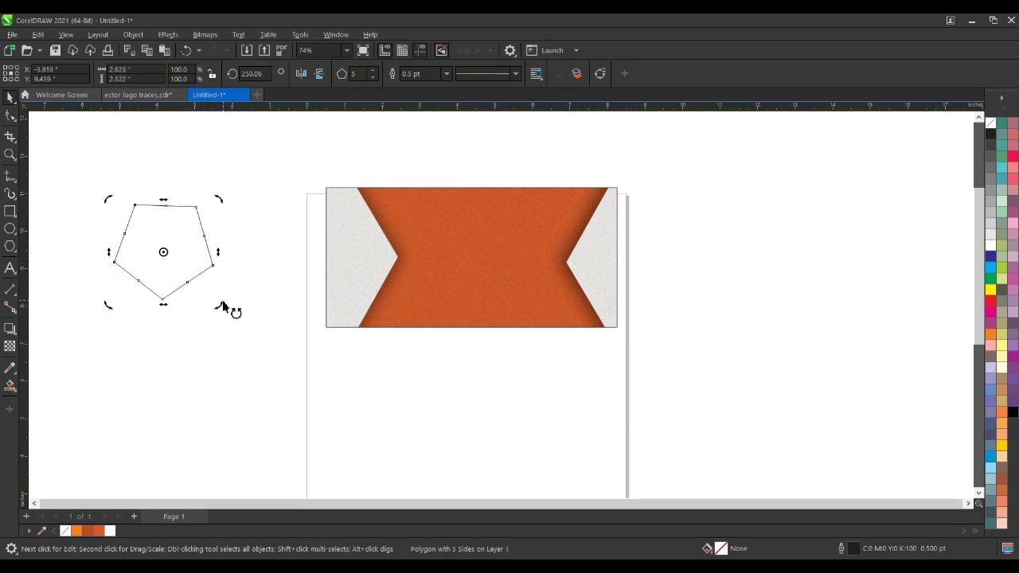
{"action": "left_click", "coordinate": [207, 291]}
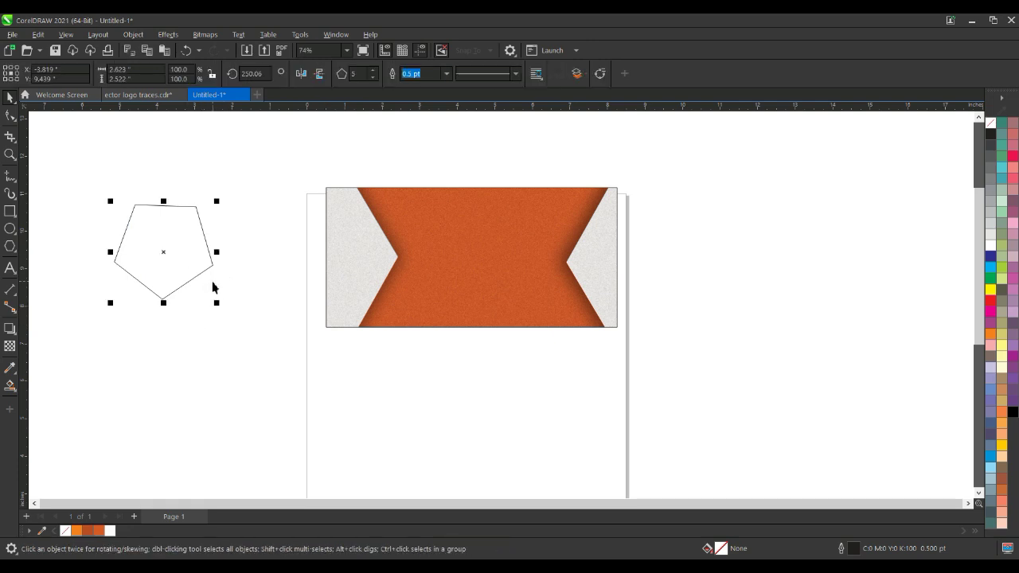
Duplicate the pentagon, offset the copy to the left and scale it down to about 73%
{"action": "left_click_drag", "start_coordinate": [162, 252], "coordinate": [105, 259]}
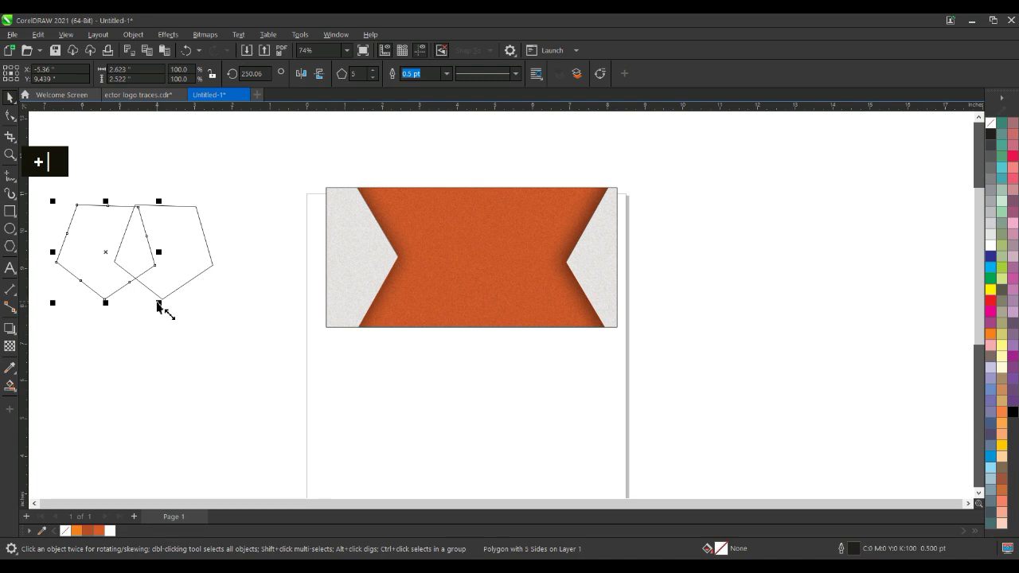
{"action": "left_click_drag", "start_coordinate": [159, 303], "coordinate": [142, 290]}
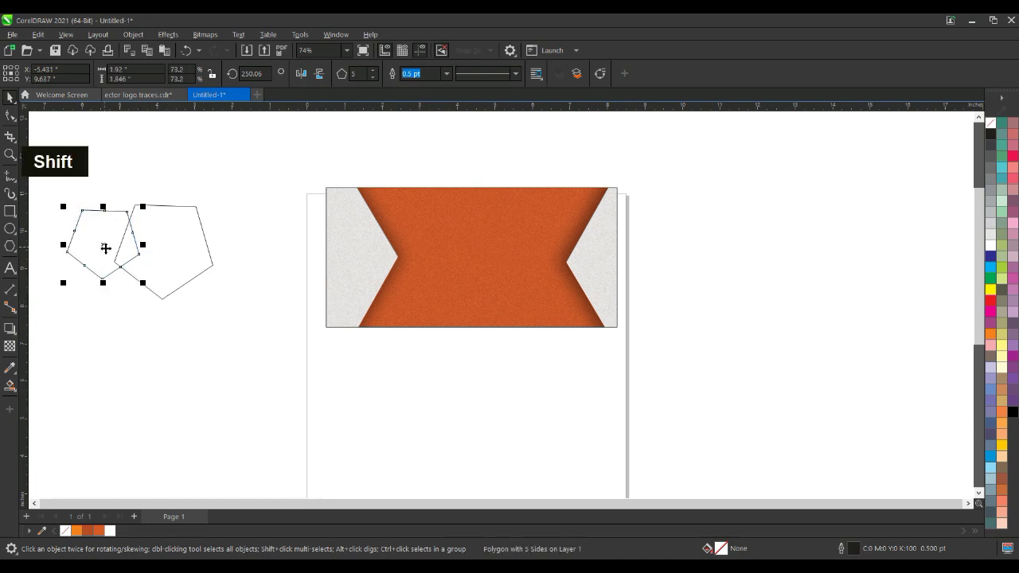
Give both overlapping pentagons a white fill without outlines and move them onto the orange area of the rectangle
{"action": "left_click", "coordinate": [158, 264]}
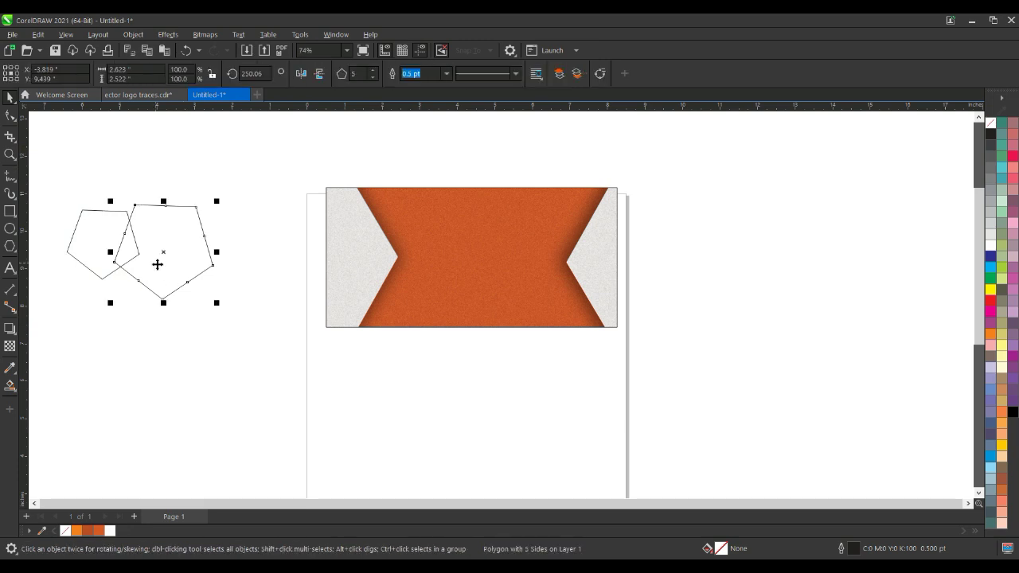
{"action": "left_click", "coordinate": [137, 246]}
{"action": "left_click", "coordinate": [187, 260], "text": "shift"}
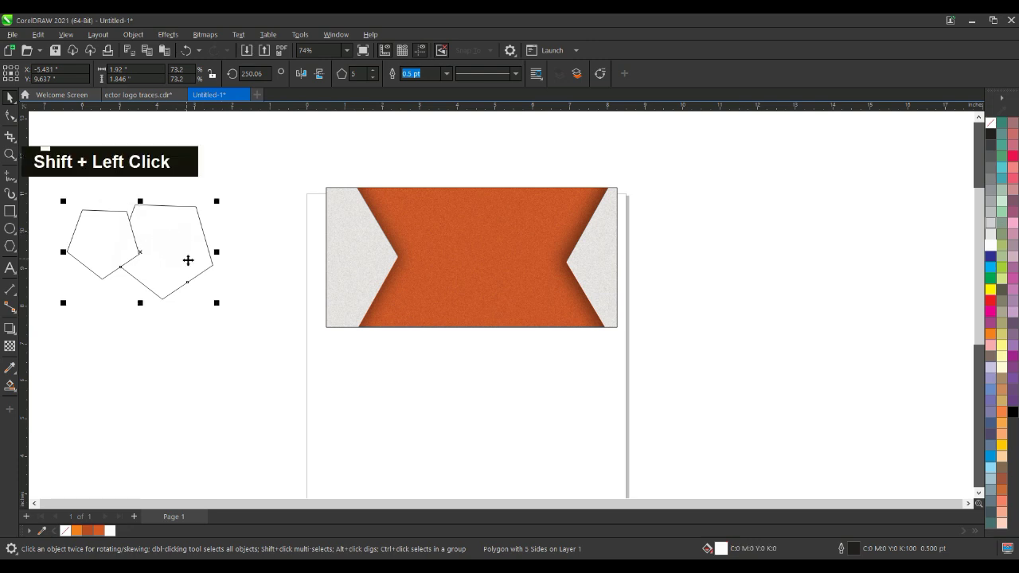
{"action": "right_click", "coordinate": [989, 125]}
{"action": "left_click", "coordinate": [973, 133]}
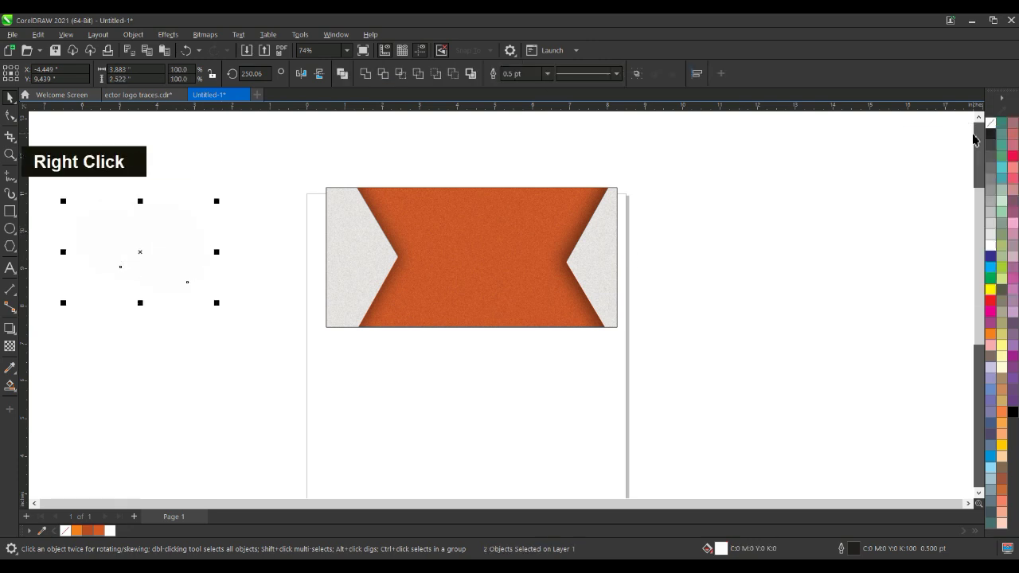
{"action": "left_click_drag", "start_coordinate": [146, 254], "coordinate": [468, 242]}
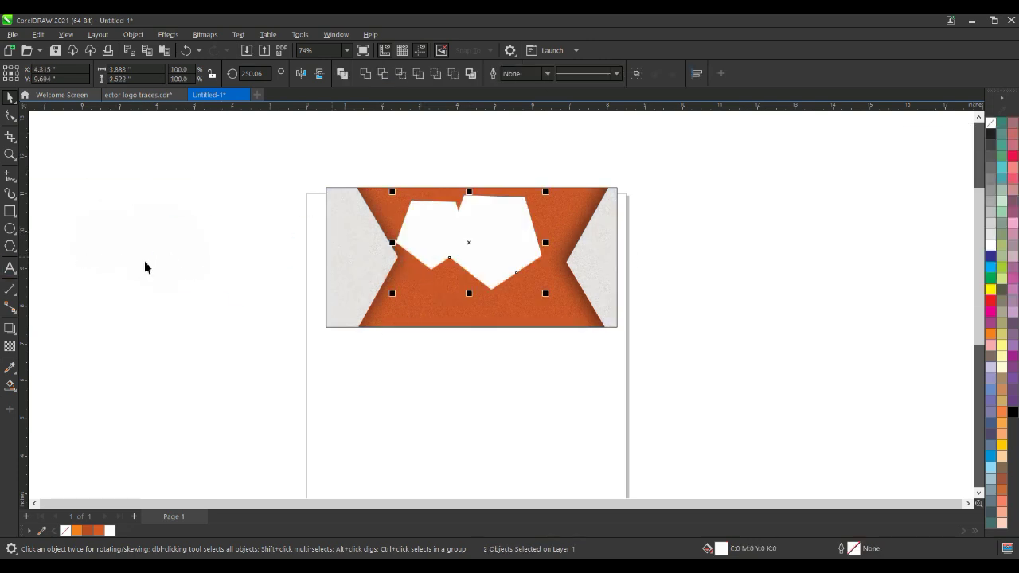
Draw a circle about 0.48" in diameter inside the smaller pentagon and place a duplicate inside the larger one
{"action": "left_click", "coordinate": [8, 228]}
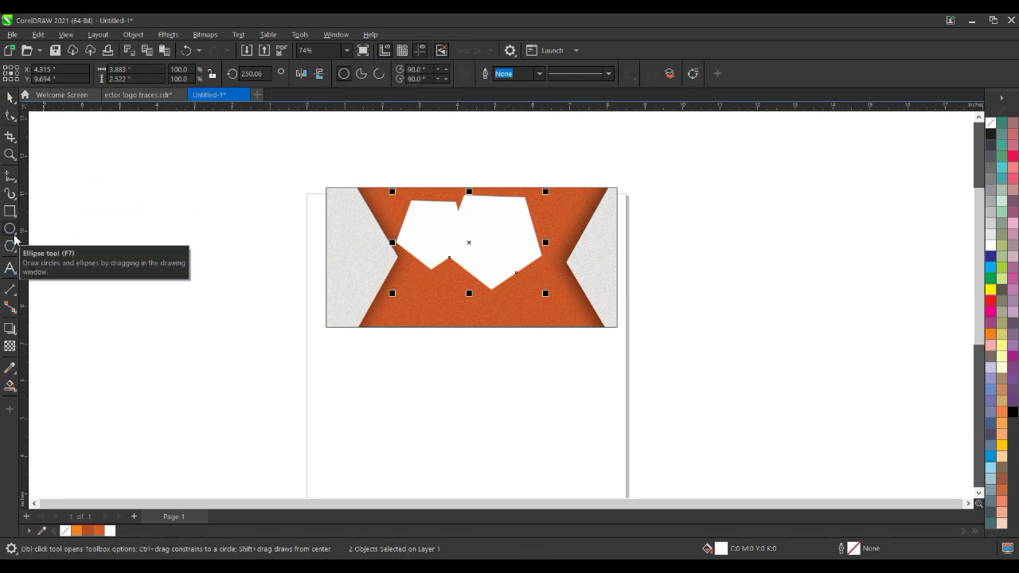
{"action": "mouse_move", "coordinate": [427, 237]}
{"action": "left_mouse_down"}
{"action": "mouse_move", "coordinate": [439, 251]}
{"action": "mouse_move", "coordinate": [420, 240]}
{"action": "left_mouse_up"}
{"action": "key", "text": "space"}
{"action": "key", "text": "space"}
{"action": "key", "text": "plus"}
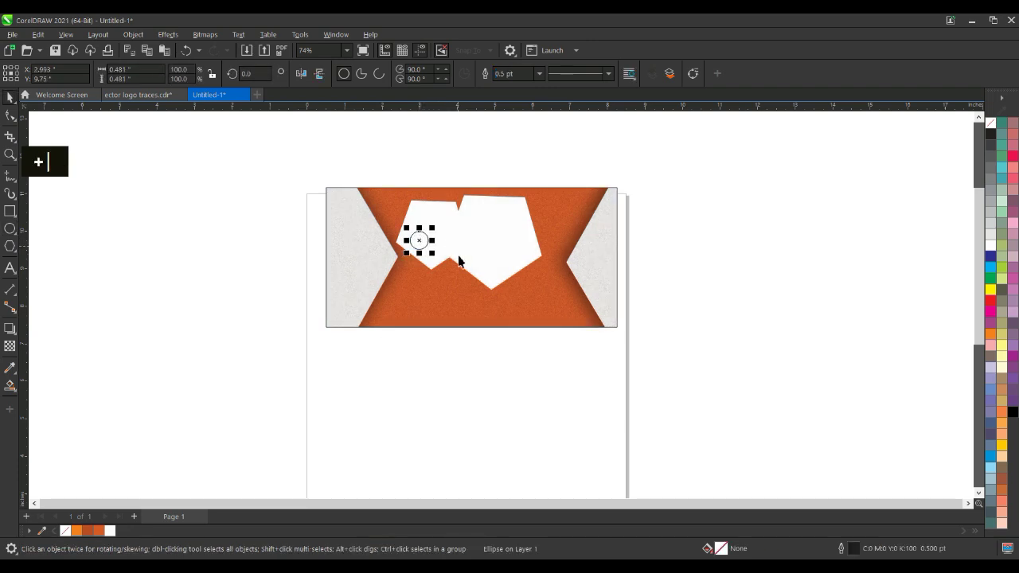
{"action": "left_click_drag", "start_coordinate": [418, 242], "coordinate": [511, 248]}
Enlarge the left circle to about 0.58" and the right circle to about 0.565", adjusting their positions inside the pentagons
{"action": "left_click", "coordinate": [421, 242]}
{"action": "left_click_drag", "start_coordinate": [429, 251], "coordinate": [433, 255]}
{"action": "left_click", "coordinate": [421, 242]}
{"action": "left_click", "coordinate": [422, 243]}
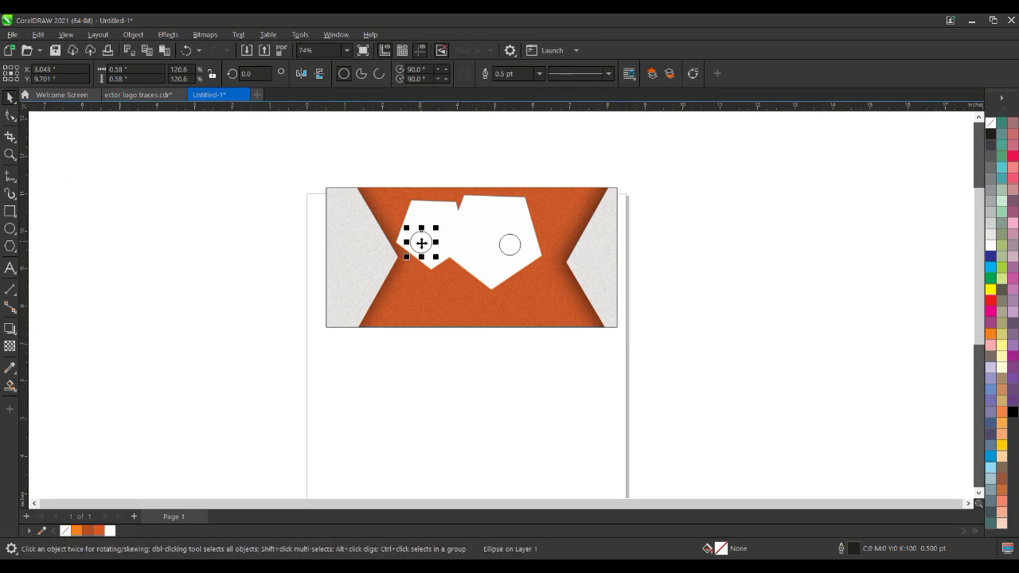
{"action": "left_click_drag", "start_coordinate": [422, 242], "coordinate": [418, 237]}
{"action": "left_click_drag", "start_coordinate": [510, 245], "coordinate": [510, 248]}
{"action": "left_click", "coordinate": [510, 248]}
Fill both circles with dark orange C19 M80 Y100 K11 and remove their outlines
{"action": "key", "text": "shift"}
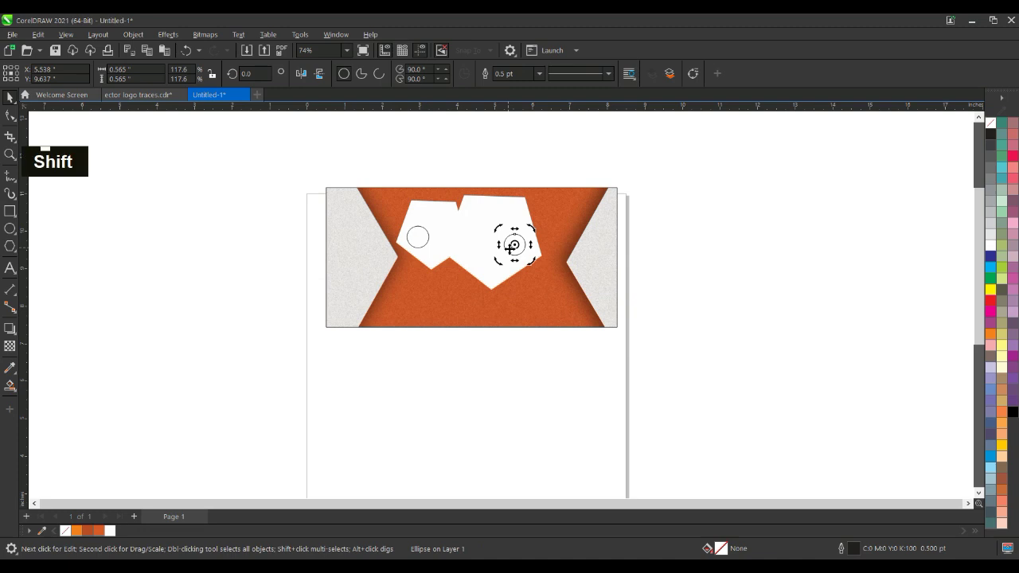
{"action": "left_click", "coordinate": [423, 241], "text": "shift"}
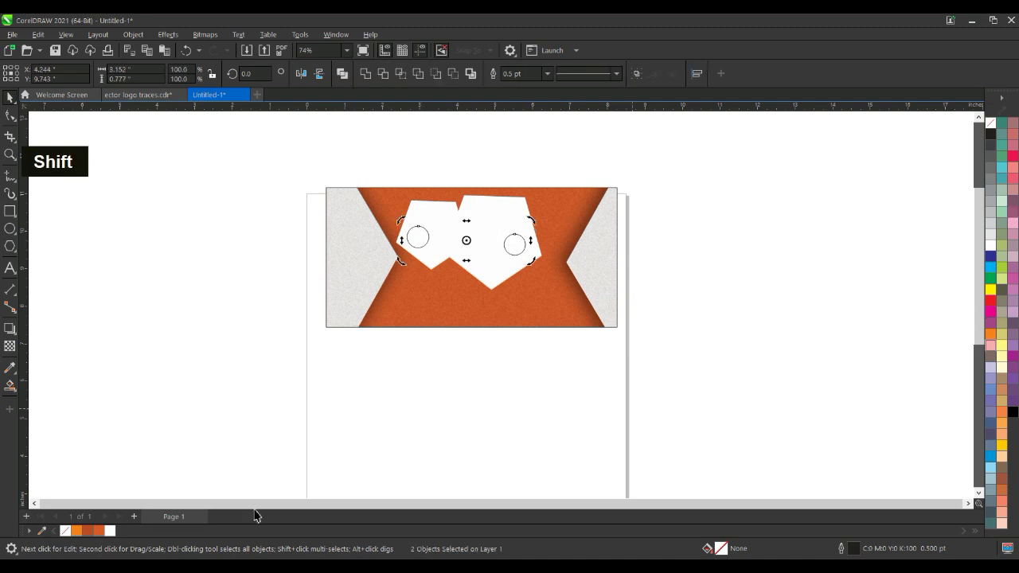
{"action": "left_click", "coordinate": [88, 532]}
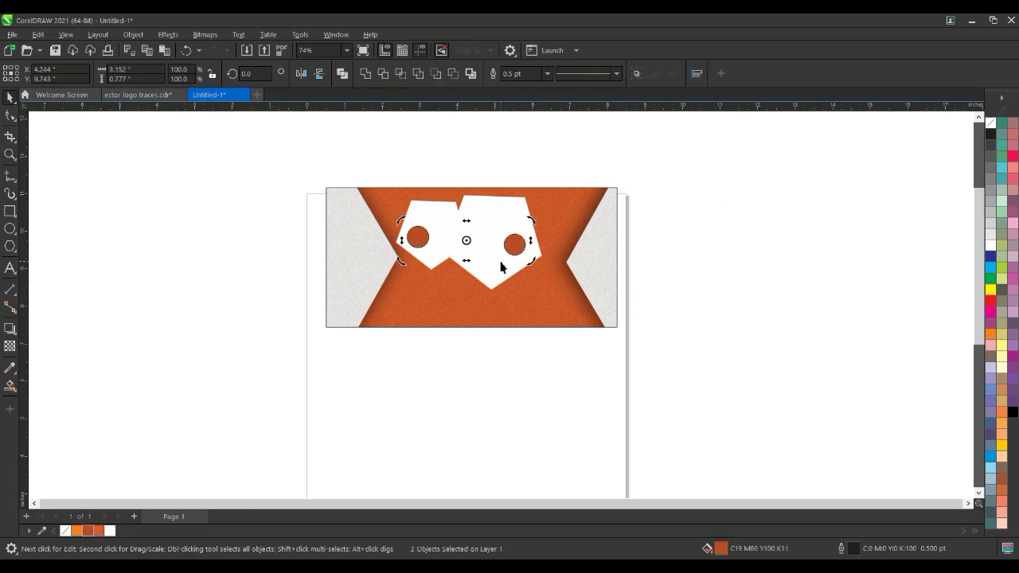
{"action": "right_click", "coordinate": [990, 124]}
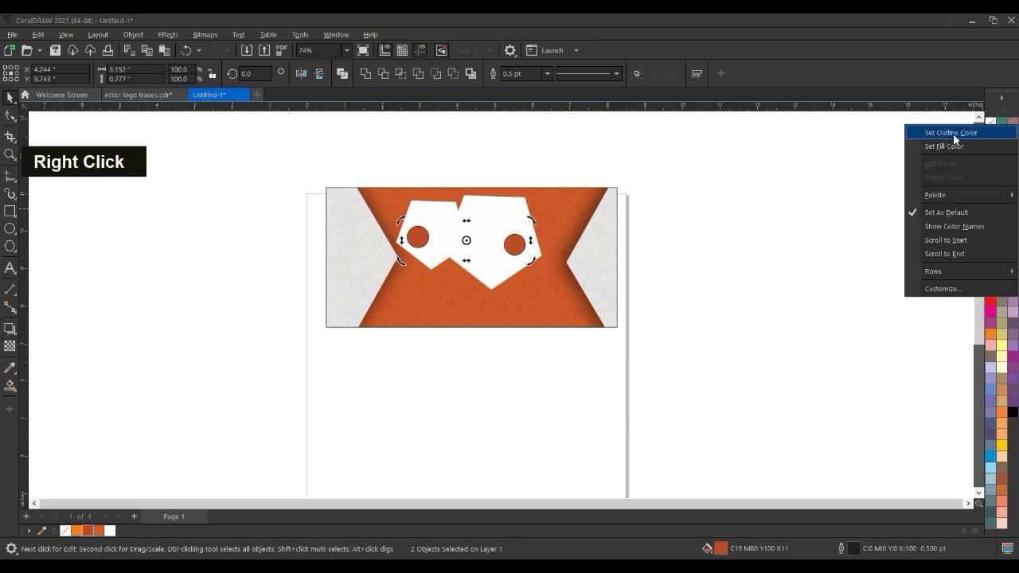
{"action": "left_click", "coordinate": [954, 136]}
Scale both pentagons and circles together down to about 1.39" × 0.9" and place them near the upper middle of the orange area
{"action": "left_click", "coordinate": [493, 273]}
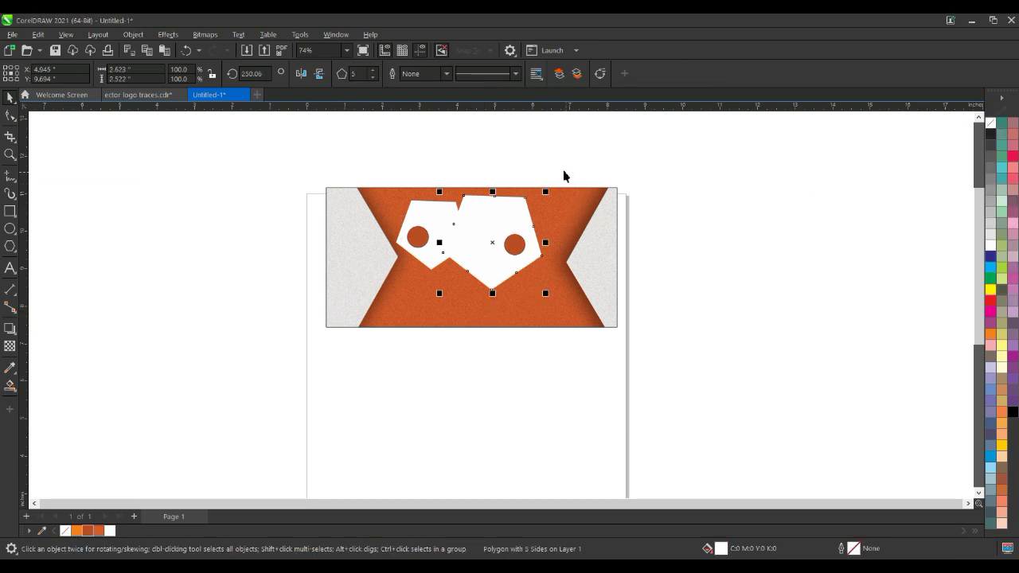
{"action": "left_click", "coordinate": [514, 243]}
{"action": "left_click_drag", "start_coordinate": [603, 157], "coordinate": [391, 287]}
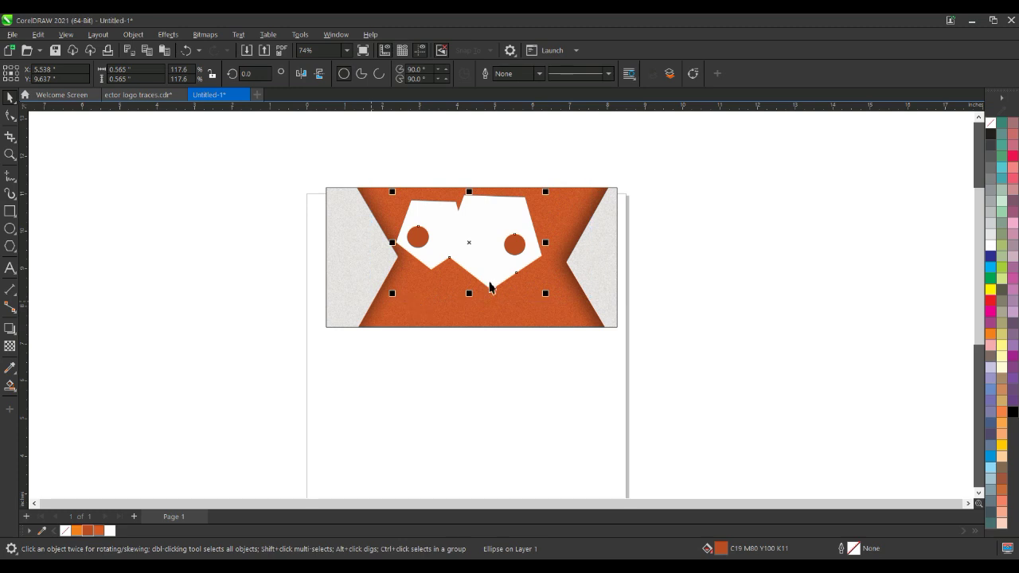
{"action": "left_click_drag", "start_coordinate": [546, 293], "coordinate": [480, 228]}
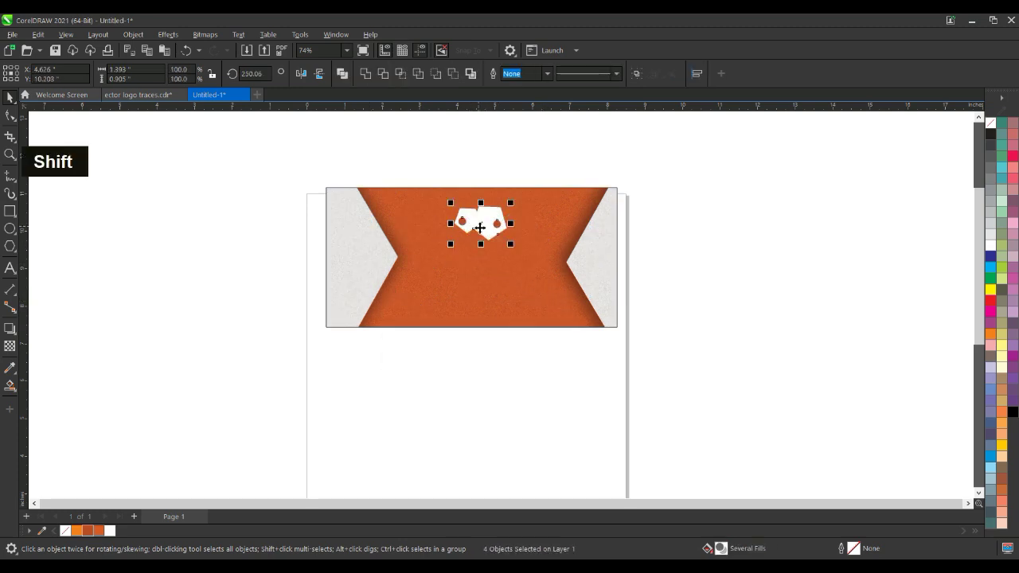
Copy the QR code from the ector logo traces.cdr document and paste it into Untitled-1
{"action": "left_click", "coordinate": [708, 190]}
{"action": "double_click", "coordinate": [143, 96]}
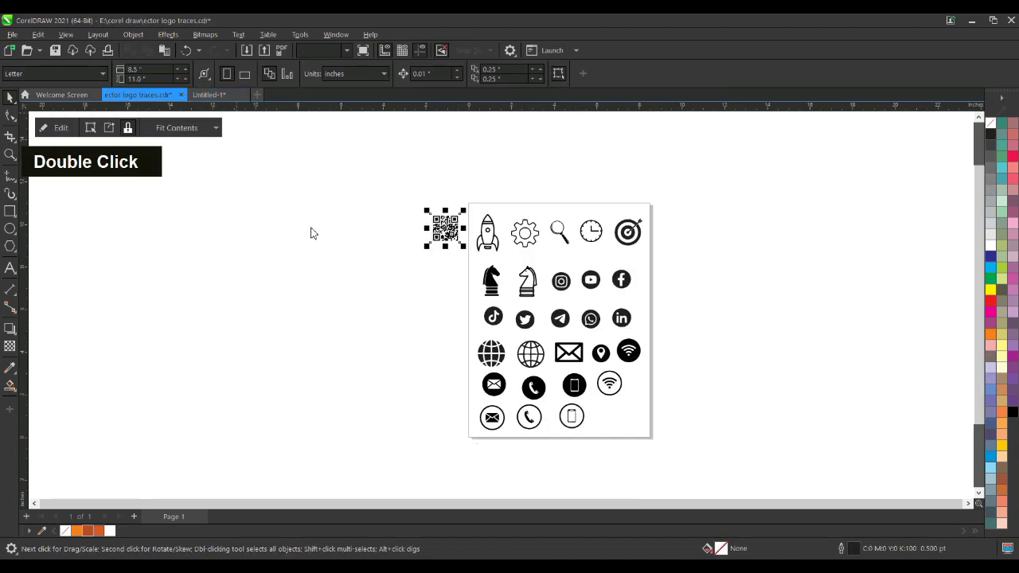
{"action": "right_click", "coordinate": [449, 229]}
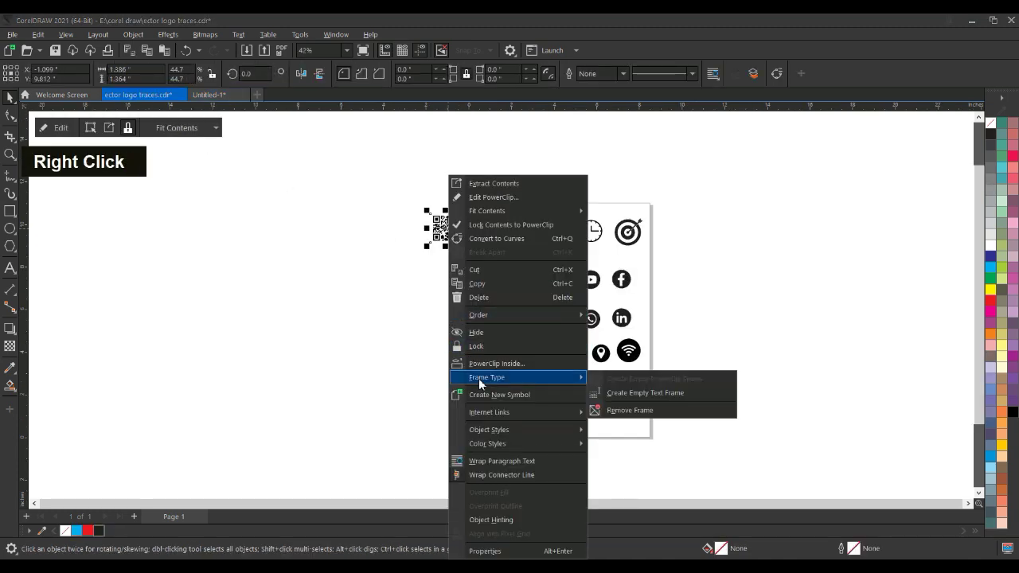
{"action": "left_click", "coordinate": [480, 270]}
{"action": "left_click", "coordinate": [226, 96]}
{"action": "right_click", "coordinate": [445, 388]}
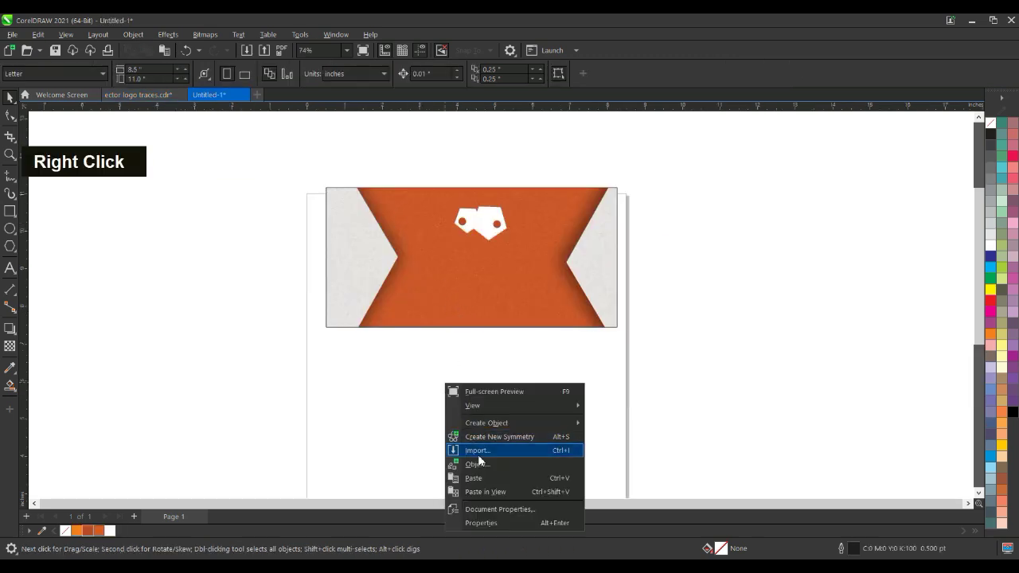
{"action": "left_click", "coordinate": [477, 478]}
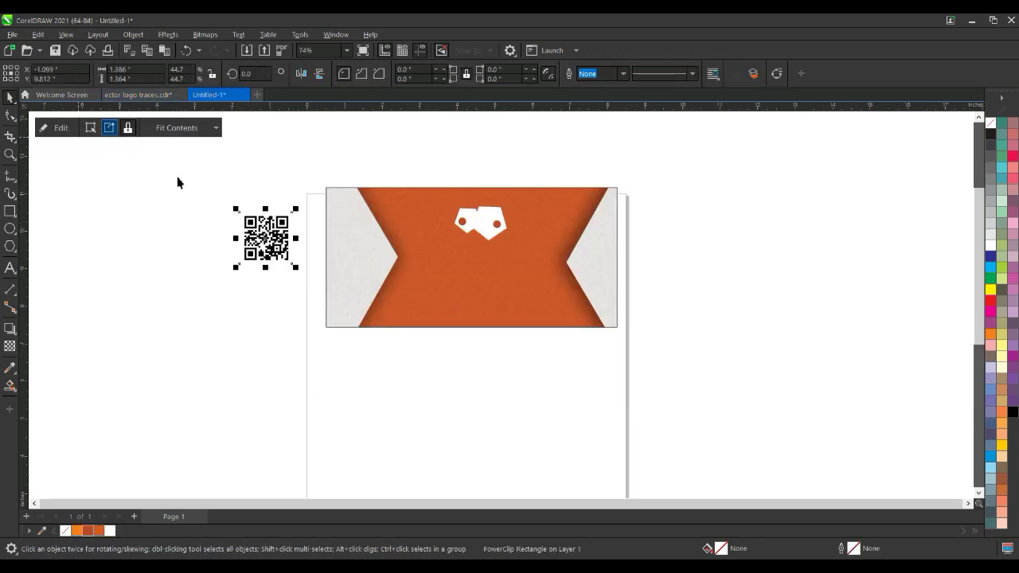
Scale the QR code down slightly and position it below the logo, near the lower middle of the orange area
{"action": "left_click_drag", "start_coordinate": [259, 242], "coordinate": [494, 309]}
{"action": "key", "text": "Left"}
{"action": "key", "text": "Left"}
{"action": "key", "text": "Left"}
{"action": "key", "text": "Down"}
{"action": "key", "text": "Up"}
{"action": "key", "text": "Right"}
{"action": "left_click", "coordinate": [516, 356]}
{"action": "scroll", "coordinate": [513, 339], "scroll_direction": "down", "scroll_amount": 2}
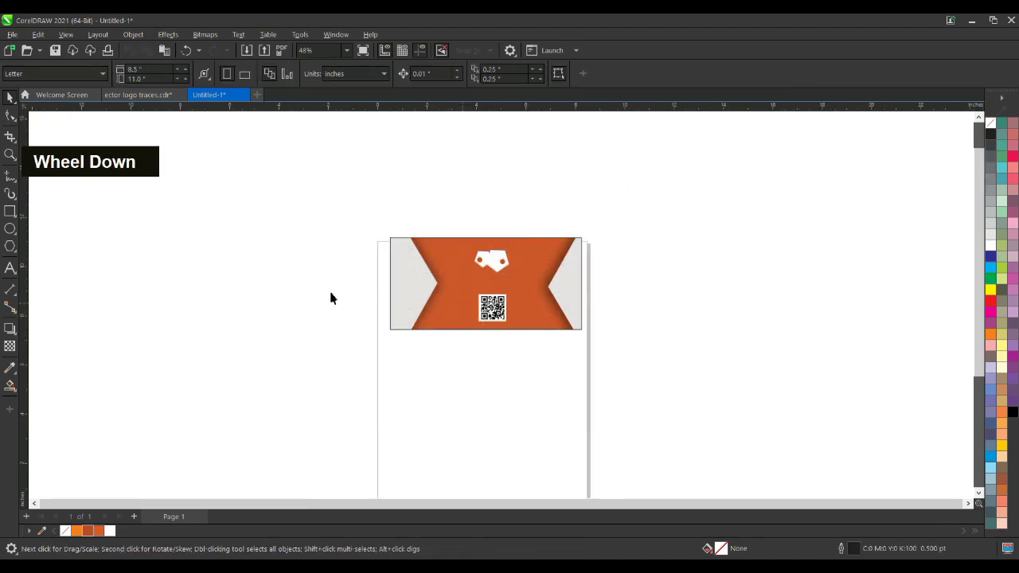
Draw a rectangle about 7.70" × 3.73" matching the card's size and place it directly below the card
{"action": "left_click", "coordinate": [10, 209]}
{"action": "scroll", "coordinate": [397, 241], "scroll_direction": "up", "scroll_amount": 2}
{"action": "mouse_move", "coordinate": [394, 233]}
{"action": "left_mouse_down"}
{"action": "mouse_move", "coordinate": [448, 362]}
{"action": "mouse_move", "coordinate": [683, 372]}
{"action": "left_mouse_up"}
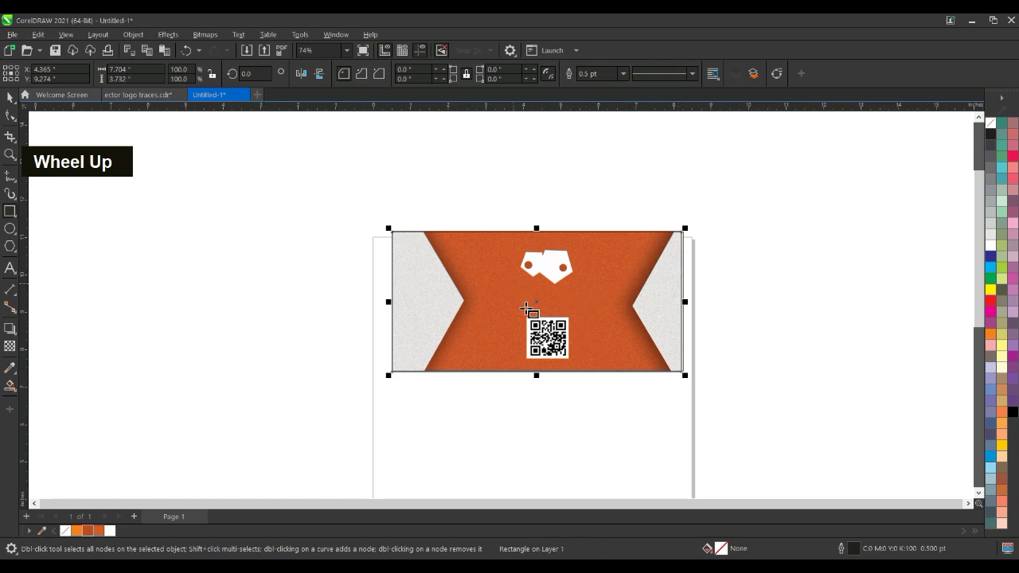
{"action": "key", "text": "space"}
{"action": "left_click_drag", "start_coordinate": [536, 305], "coordinate": [539, 446]}
{"action": "double_click", "coordinate": [978, 494]}
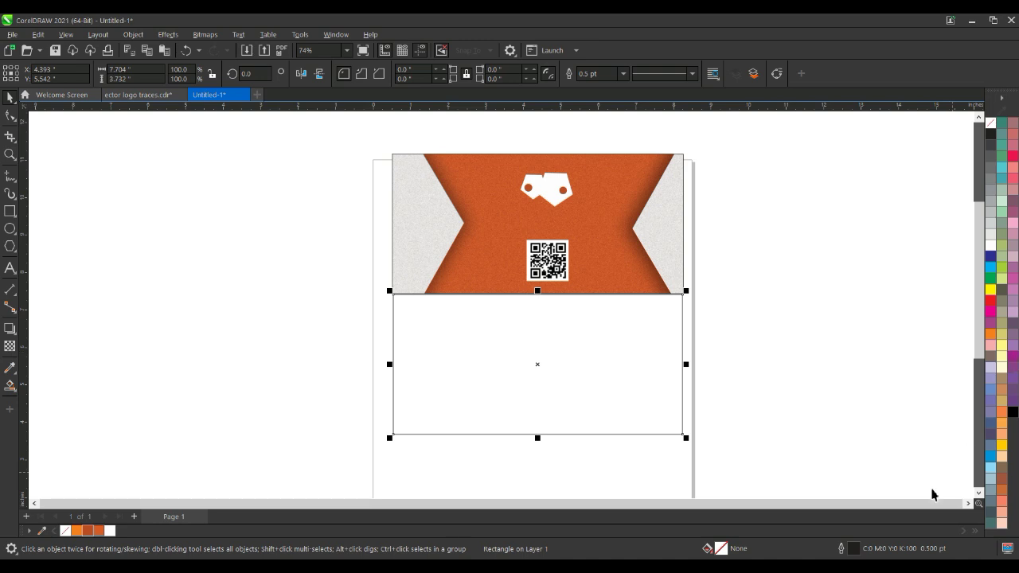
Fill the lower rectangle with orange C10 M77 Y100 K2 and convert it to a 300 dpi CMYK bitmap
{"action": "left_click", "coordinate": [98, 531]}
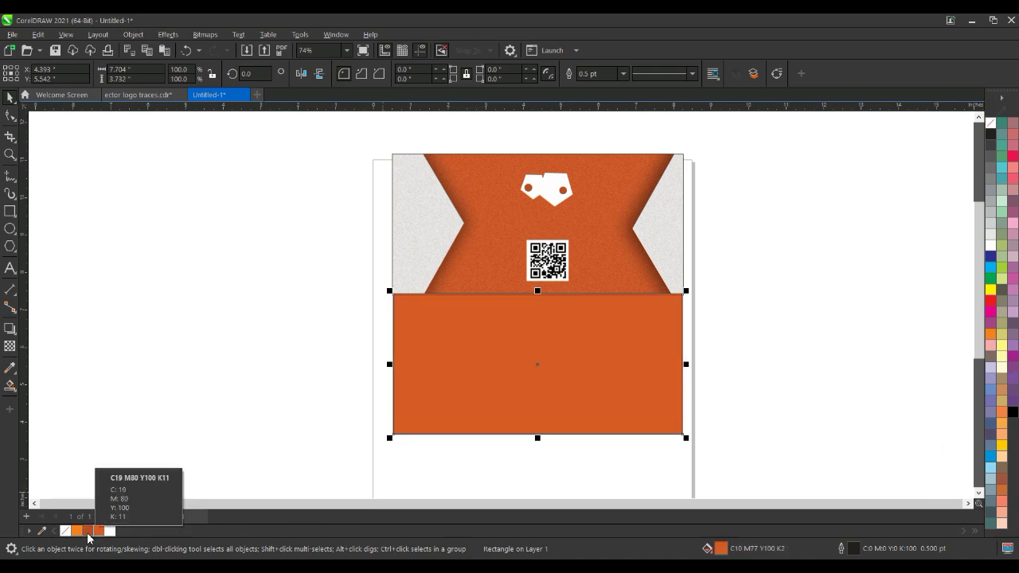
{"action": "left_click", "coordinate": [204, 36]}
{"action": "left_click", "coordinate": [213, 50]}
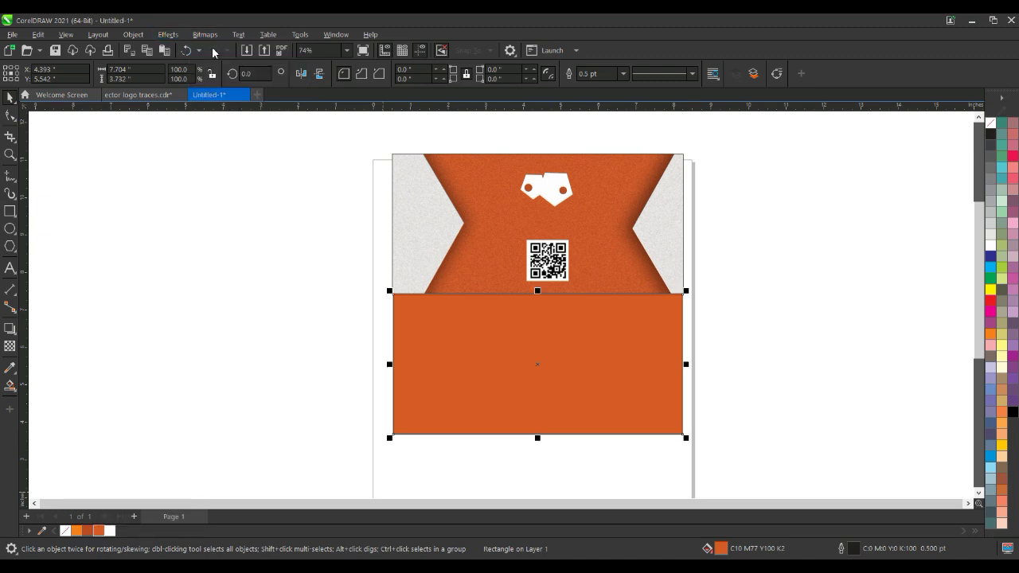
{"action": "left_click", "coordinate": [524, 358]}
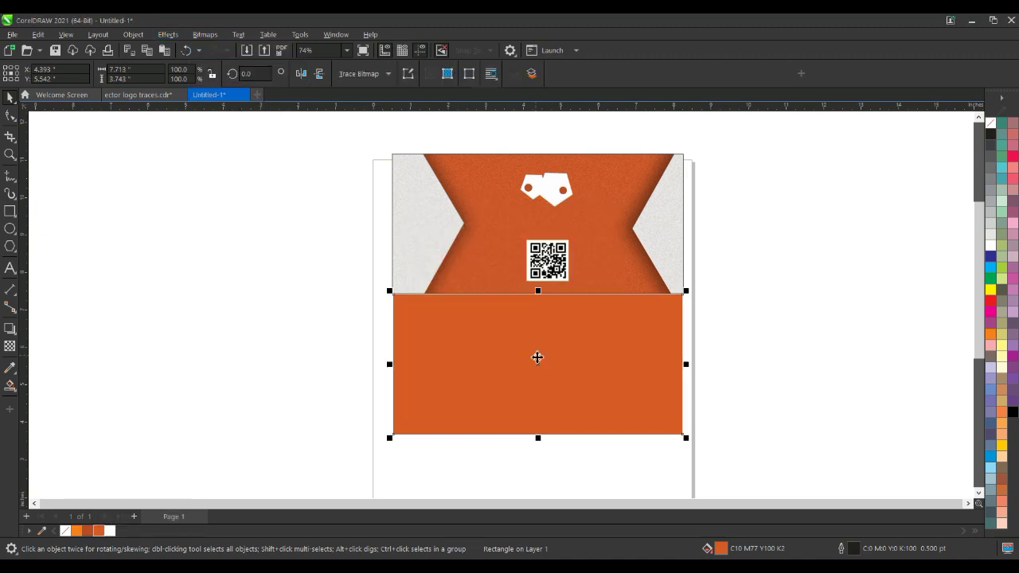
Add Gaussian noise to the lower orange bitmap with level 94, density 91 and Intensity color mode
{"action": "left_click", "coordinate": [168, 36]}
{"action": "mouse_move", "coordinate": [215, 218]}
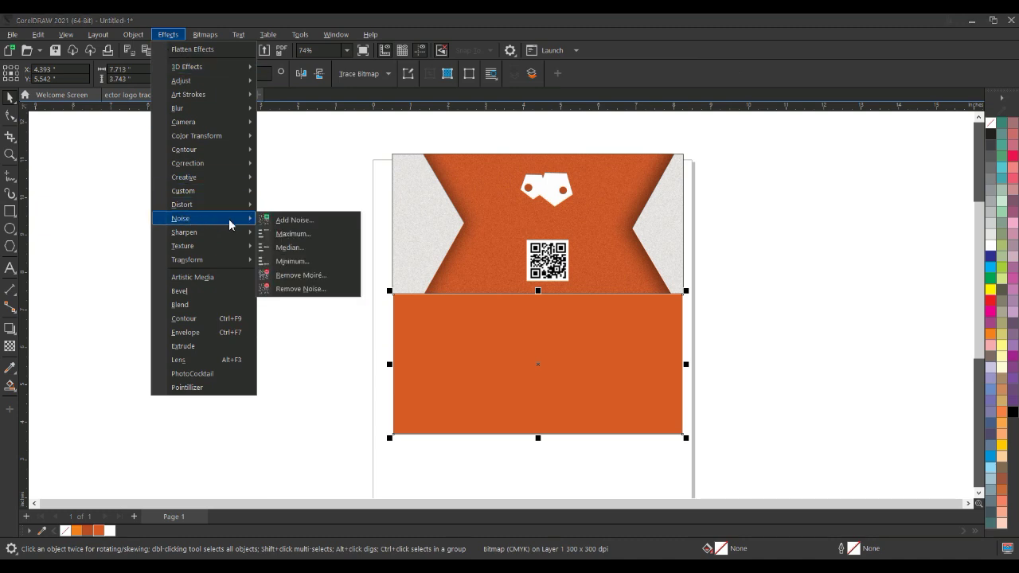
{"action": "left_click", "coordinate": [292, 228]}
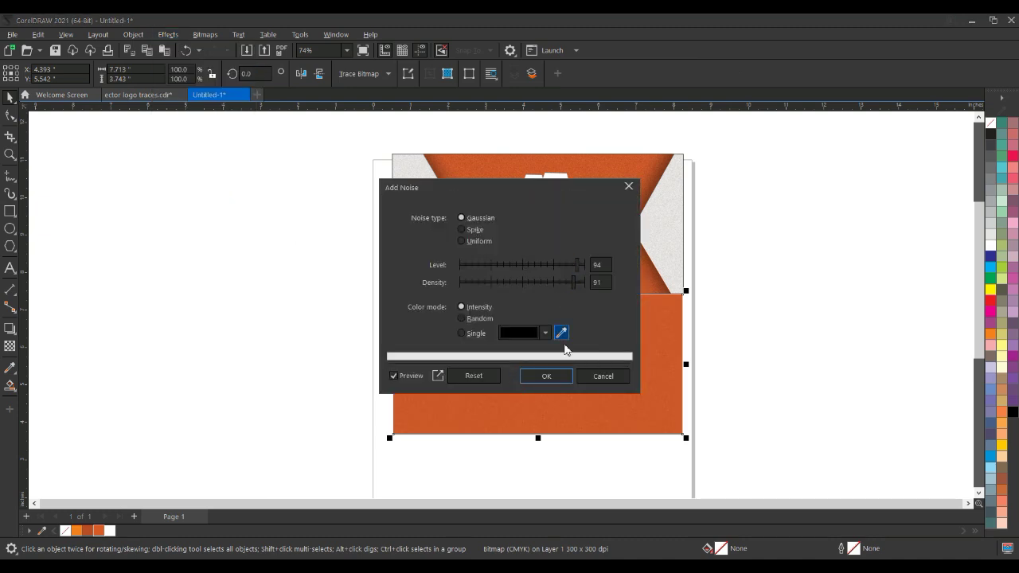
{"action": "left_click", "coordinate": [545, 379]}
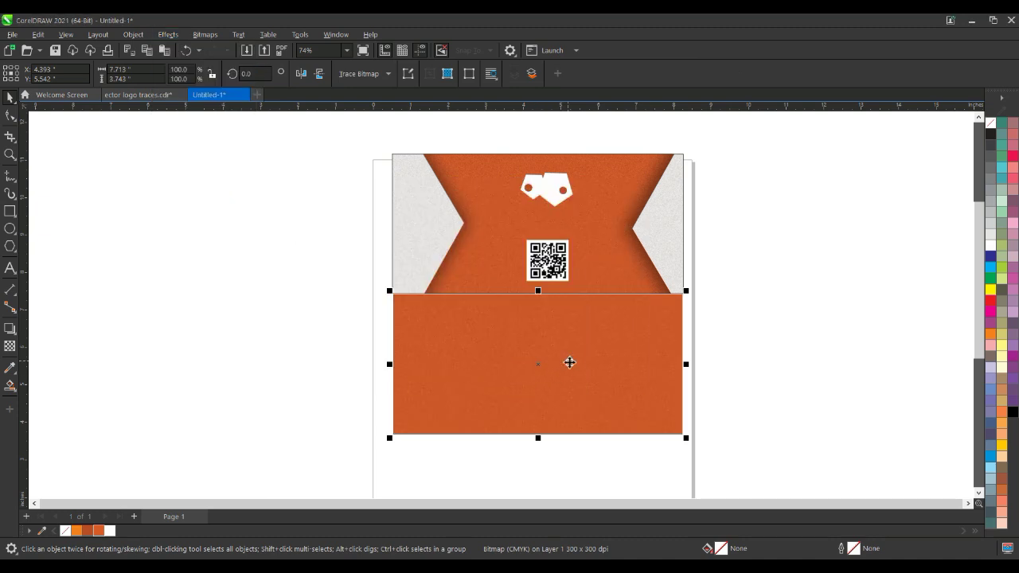
Draw a polygon about 3.82" × 3.64" beside the cards and set its number of sides to 3
{"action": "left_click", "coordinate": [14, 250]}
{"action": "mouse_move", "coordinate": [186, 250]}
{"action": "left_mouse_down"}
{"action": "mouse_move", "coordinate": [231, 320]}
{"action": "mouse_move", "coordinate": [258, 321]}
{"action": "left_mouse_up"}
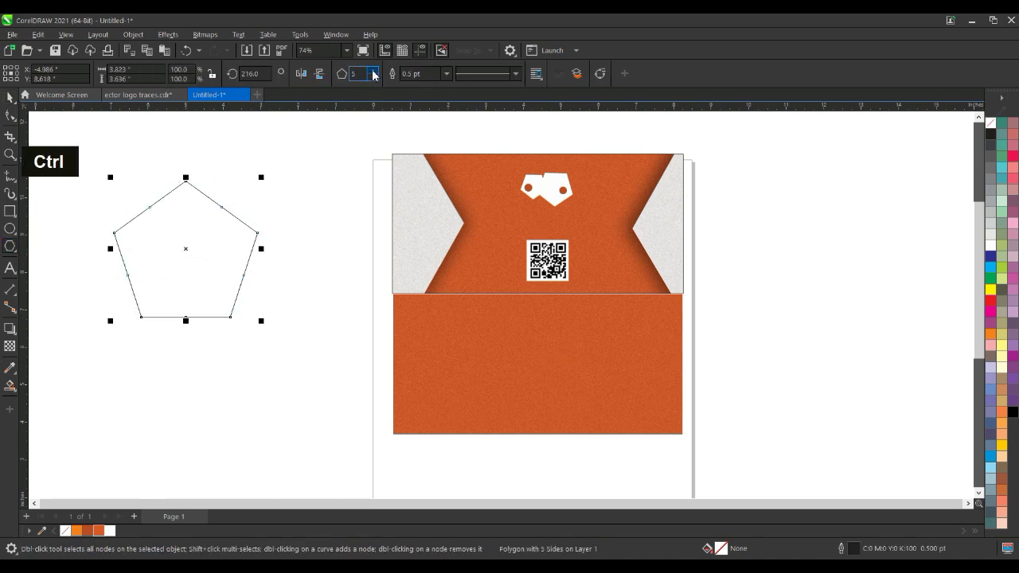
{"action": "left_click", "coordinate": [372, 78]}
{"action": "left_click", "coordinate": [372, 78]}
Move the triangle to the upper middle of the lower card and rotate it to about 180° so it points down
{"action": "left_click_drag", "start_coordinate": [189, 237], "coordinate": [534, 292]}
{"action": "key", "text": "space"}
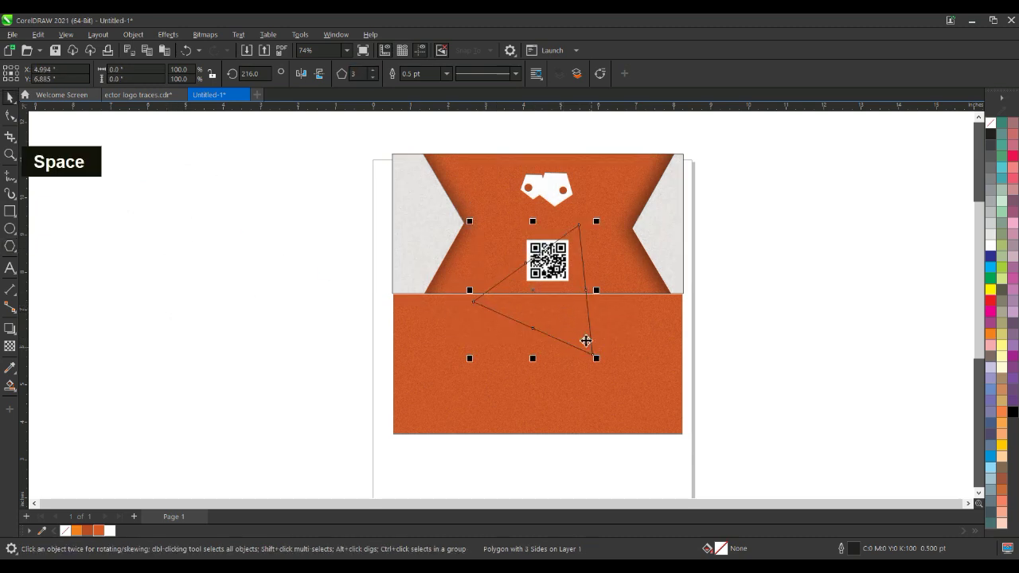
{"action": "left_click", "coordinate": [569, 331]}
{"action": "left_click_drag", "start_coordinate": [609, 366], "coordinate": [544, 389]}
{"action": "left_click", "coordinate": [555, 335]}
{"action": "left_click_drag", "start_coordinate": [545, 323], "coordinate": [544, 346]}
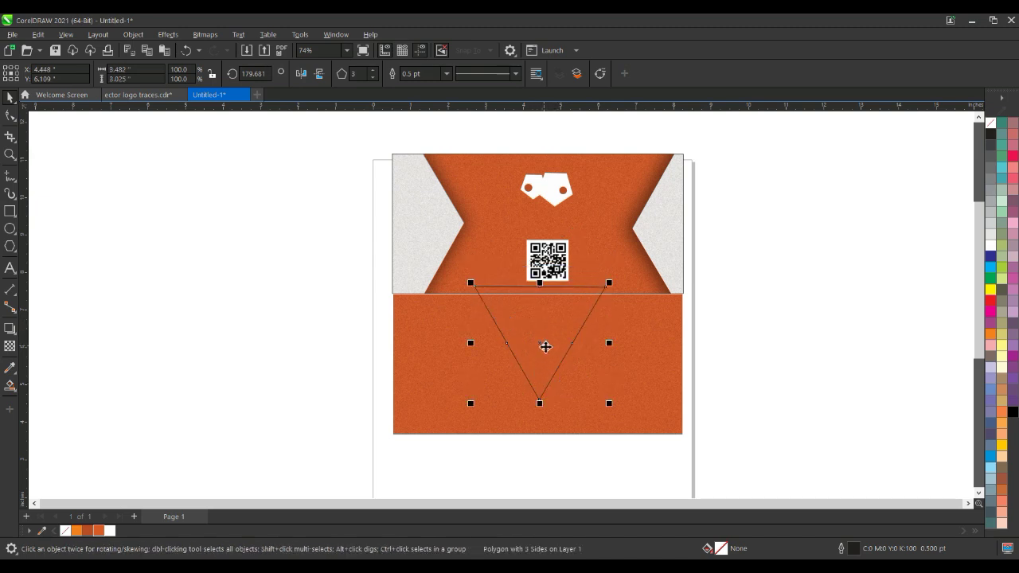
Duplicate the triangle in place, fill the copy with white and remove its outline
{"action": "key", "text": "plus"}
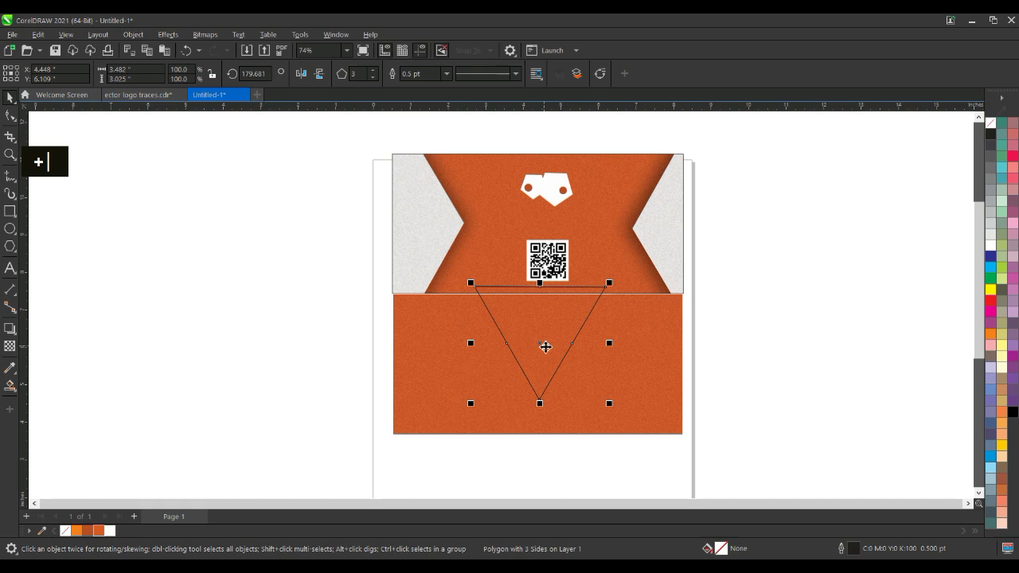
{"action": "left_click", "coordinate": [990, 246]}
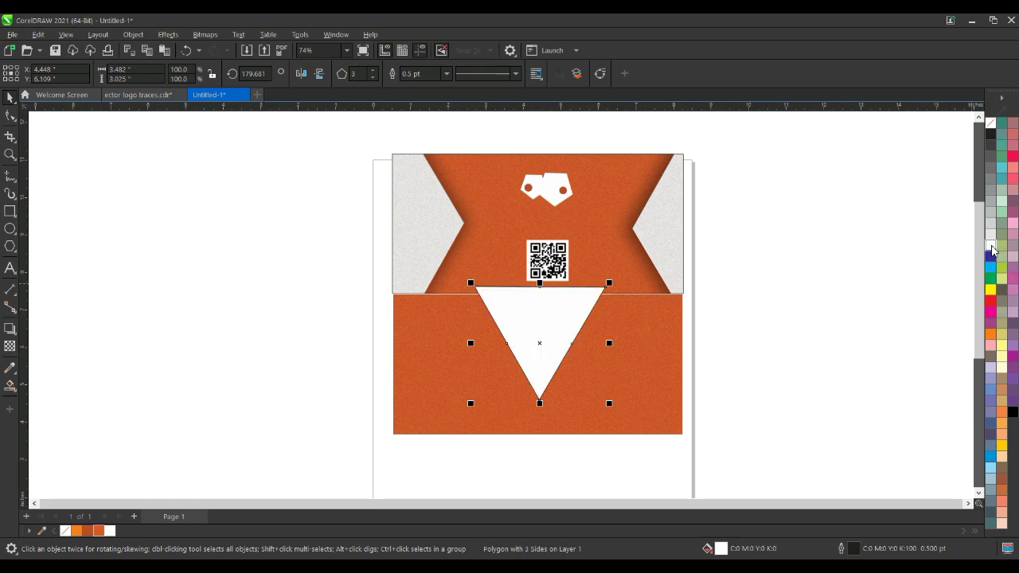
{"action": "right_click", "coordinate": [990, 124]}
{"action": "left_click", "coordinate": [977, 134]}
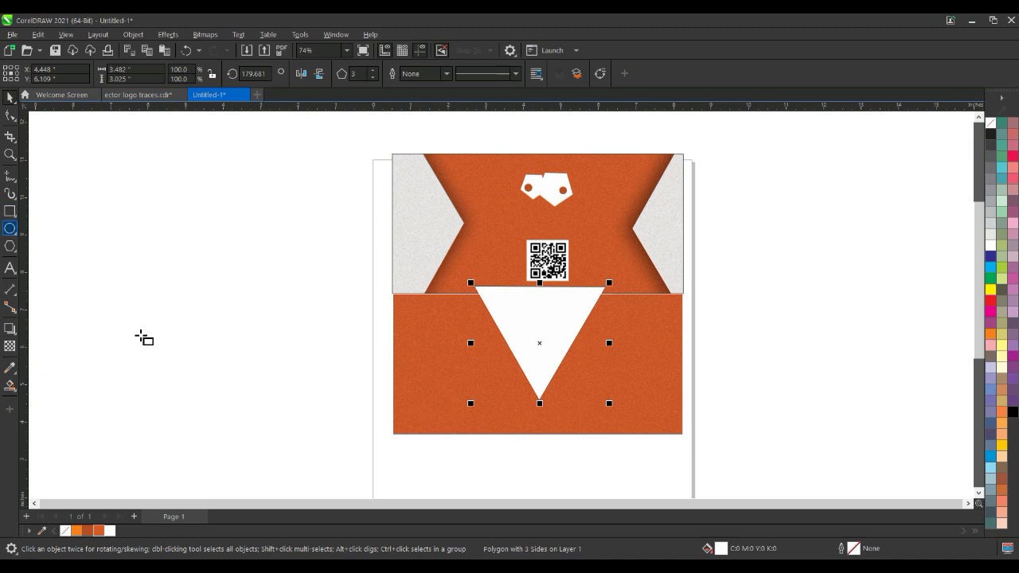
Draw a rectangle with fully rounded ends, about 3.10" × 0.75", across the lower card's left edge
{"action": "key", "text": "F6"}
{"action": "left_click_drag", "start_coordinate": [383, 369], "coordinate": [493, 397]}
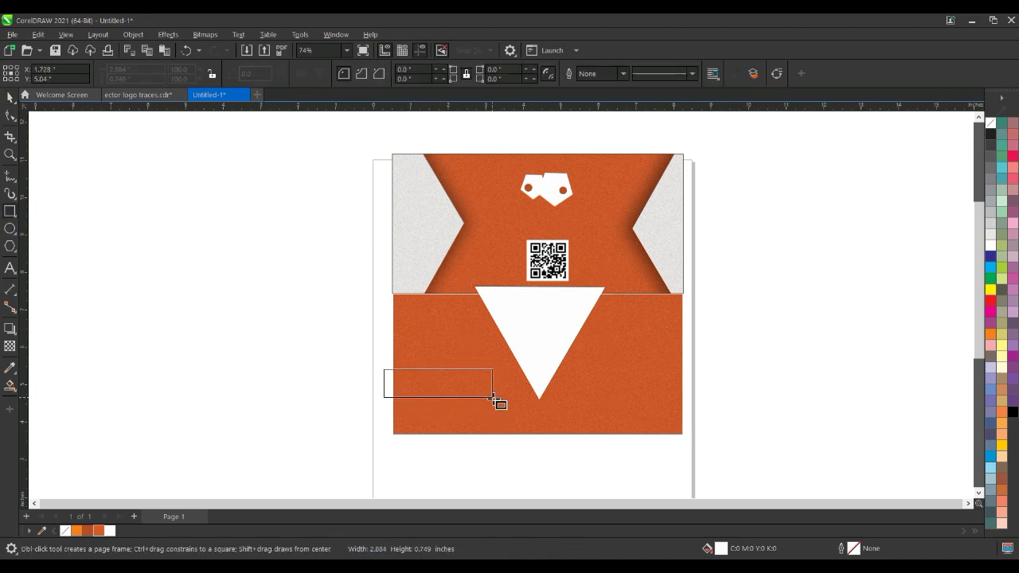
{"action": "double_click", "coordinate": [494, 400]}
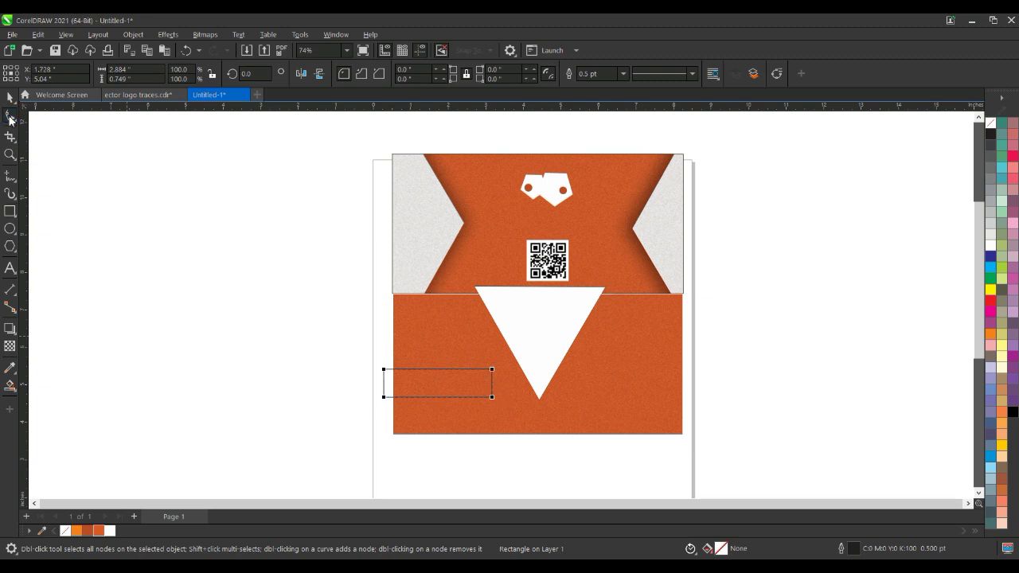
{"action": "left_click_drag", "start_coordinate": [492, 370], "coordinate": [492, 393]}
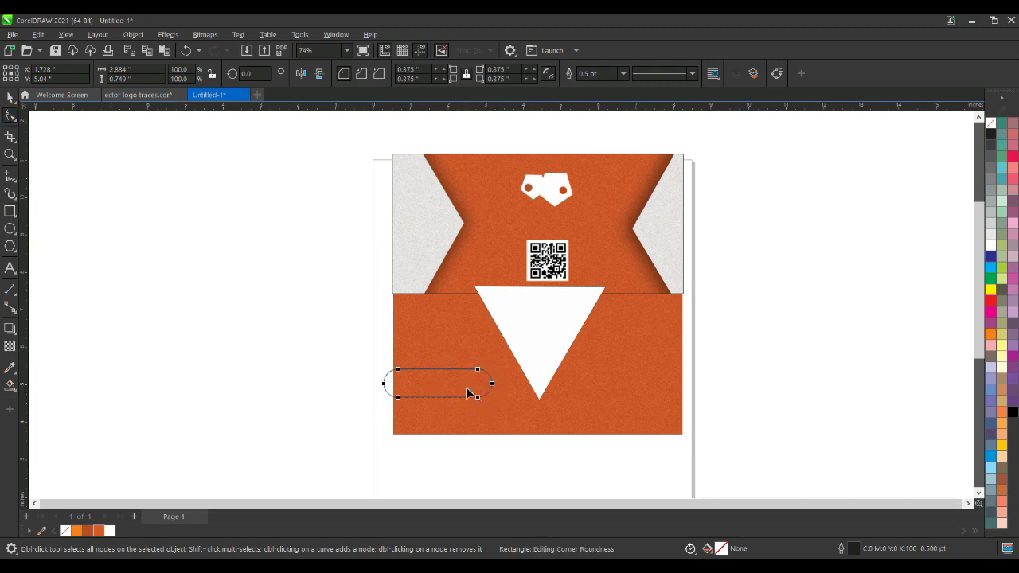
{"action": "key", "text": "space"}
{"action": "left_click_drag", "start_coordinate": [492, 383], "coordinate": [503, 383]}
Duplicate the rounded rectangle in place, fill the copy with white and remove its outline
{"action": "key", "text": "KP_Add"}
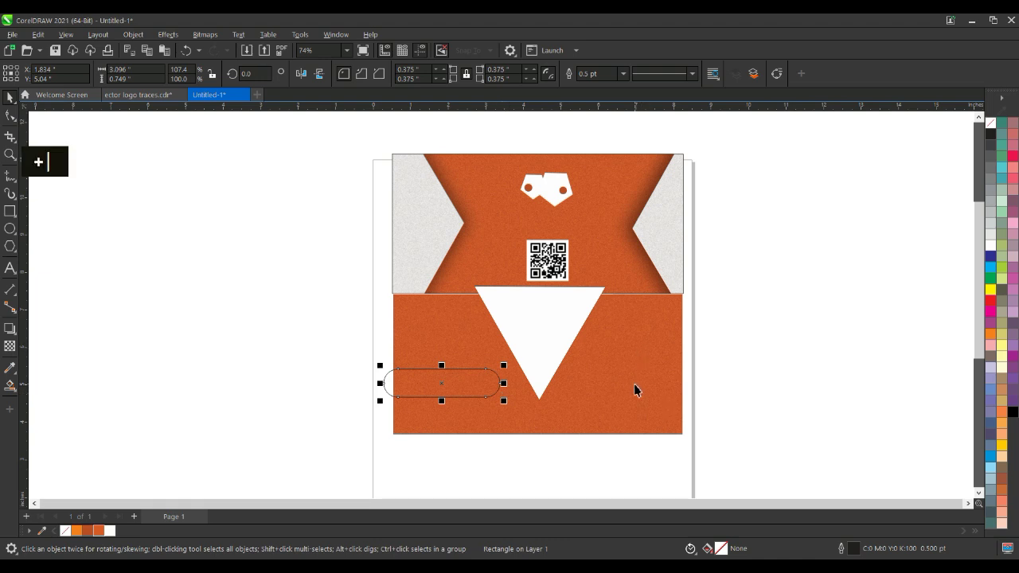
{"action": "left_click", "coordinate": [991, 245]}
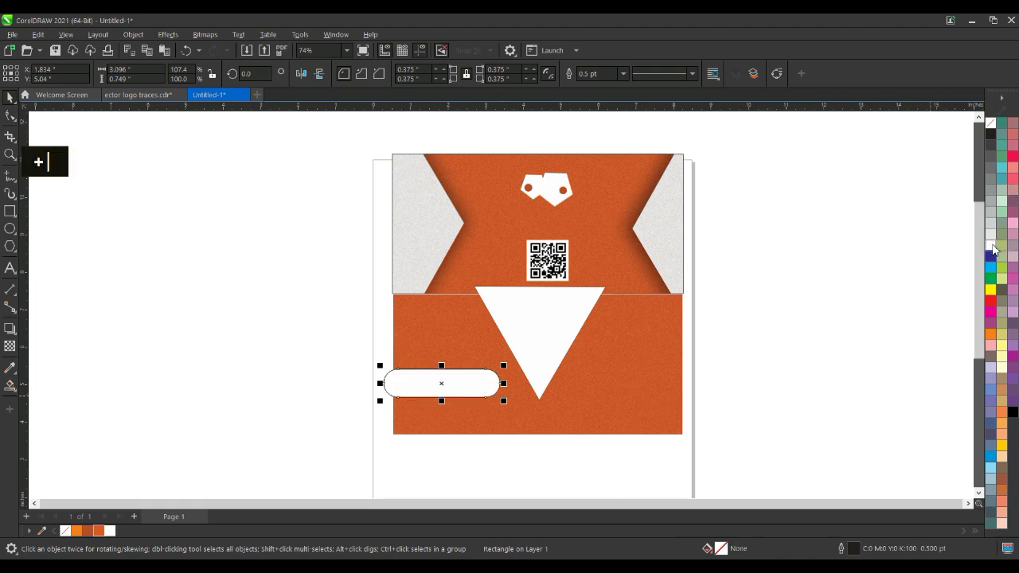
{"action": "right_click", "coordinate": [993, 127]}
{"action": "left_click", "coordinate": [967, 130]}
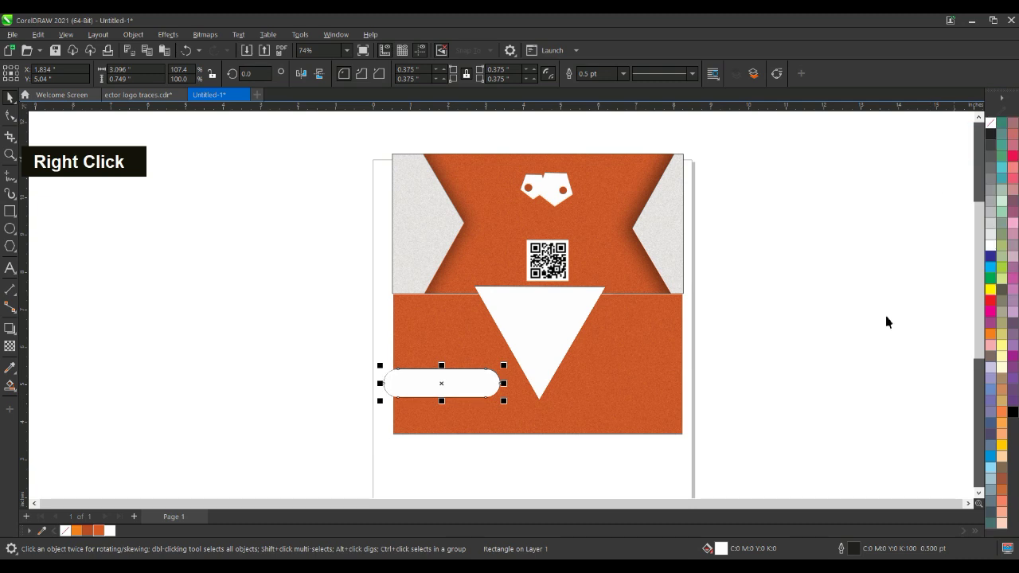
Draw a vertical rectangle about 0.57" × 2.54" near the lower card's right edge and duplicate it in place
{"action": "key", "text": "F6"}
{"action": "left_click_drag", "start_coordinate": [636, 322], "coordinate": [660, 419]}
{"action": "key", "text": "plus"}
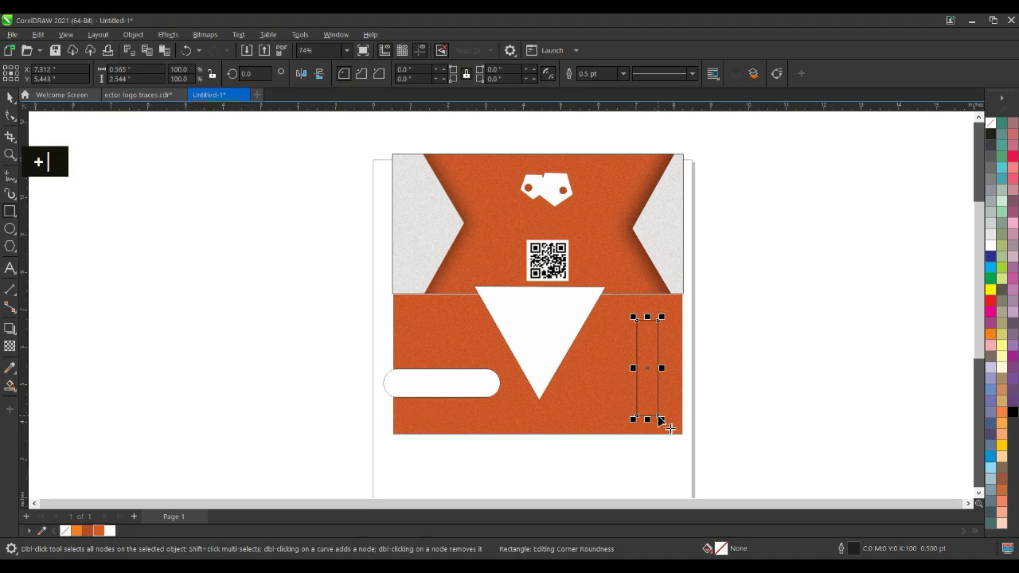
Fill the duplicated vertical rectangle with white and remove its outline
{"action": "left_click", "coordinate": [990, 248]}
{"action": "right_click", "coordinate": [991, 125]}
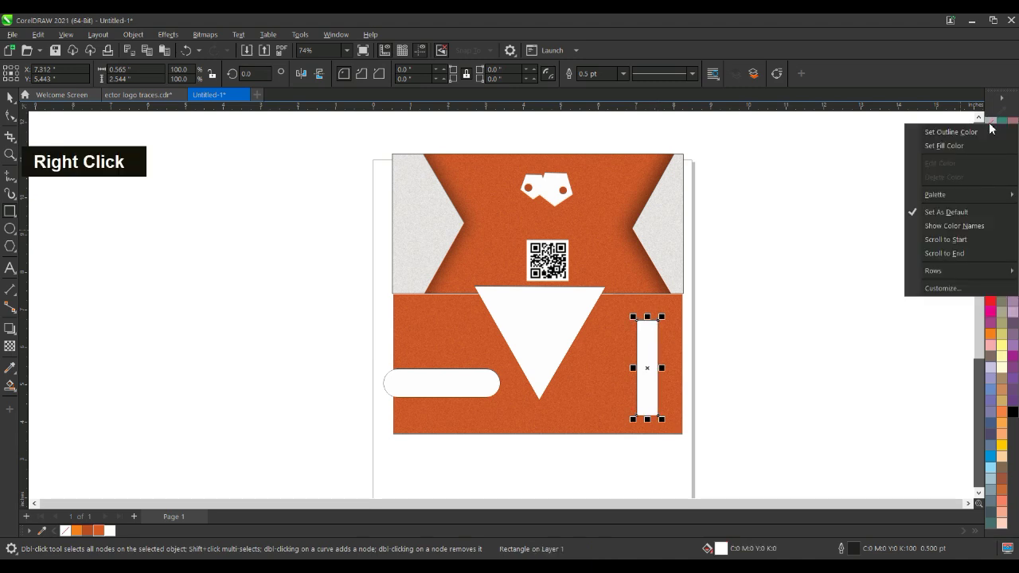
{"action": "left_click", "coordinate": [951, 132]}
{"action": "left_click", "coordinate": [709, 377]}
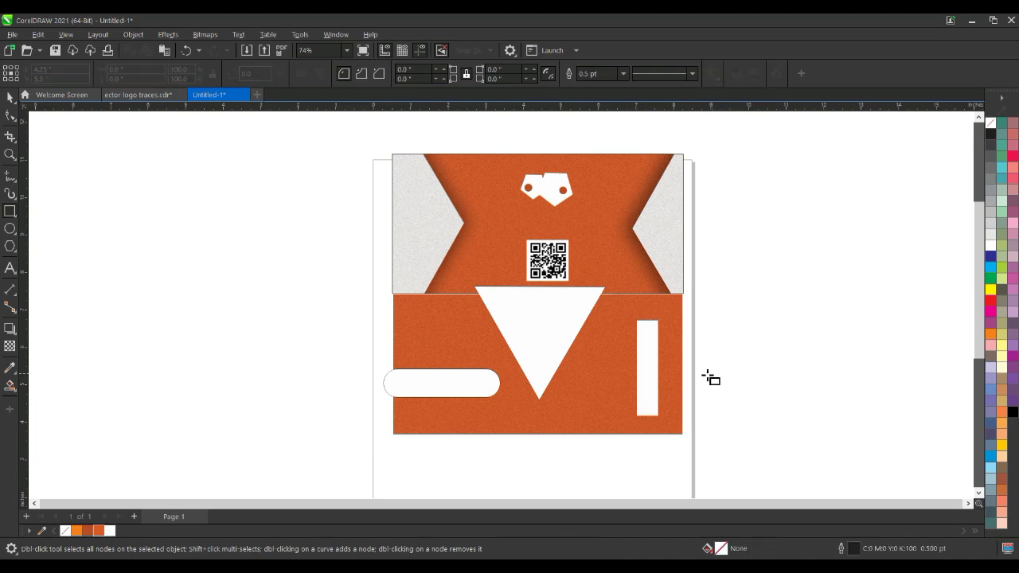
Convert the white triangle, rounded rectangle and vertical rectangle together into one 300 dpi CMYK bitmap
{"action": "key", "text": "space"}
{"action": "left_click", "coordinate": [542, 353], "text": "shift"}
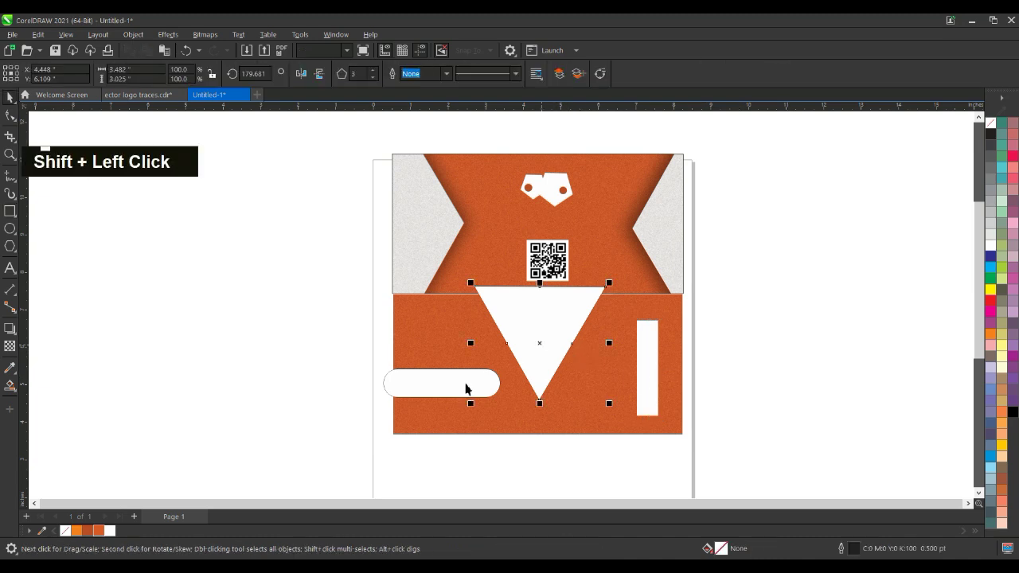
{"action": "left_click", "coordinate": [467, 386], "text": "shift"}
{"action": "left_click", "coordinate": [650, 390], "text": "shift"}
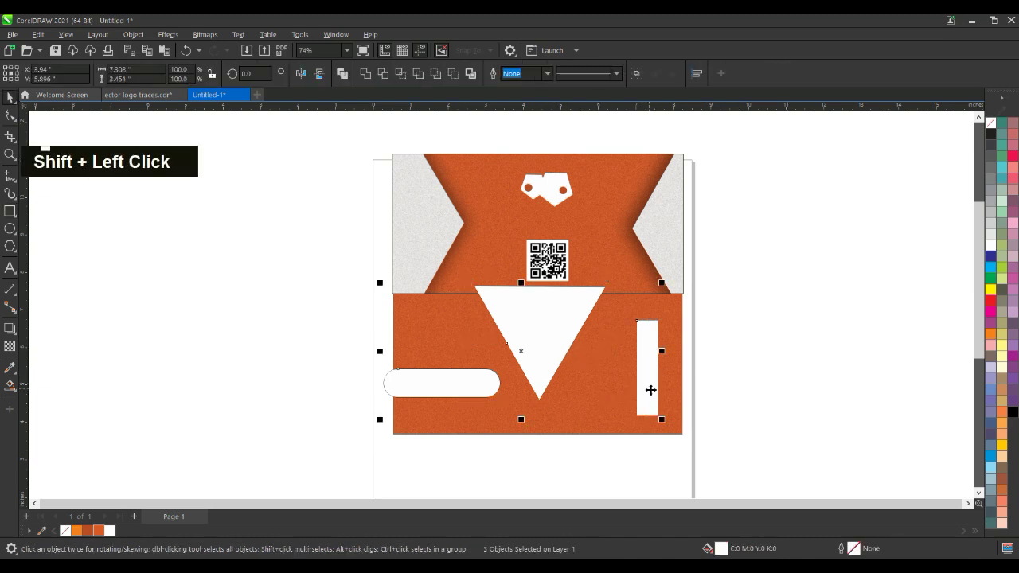
{"action": "left_click", "coordinate": [205, 34]}
{"action": "left_click", "coordinate": [230, 50]}
{"action": "left_click", "coordinate": [525, 358]}
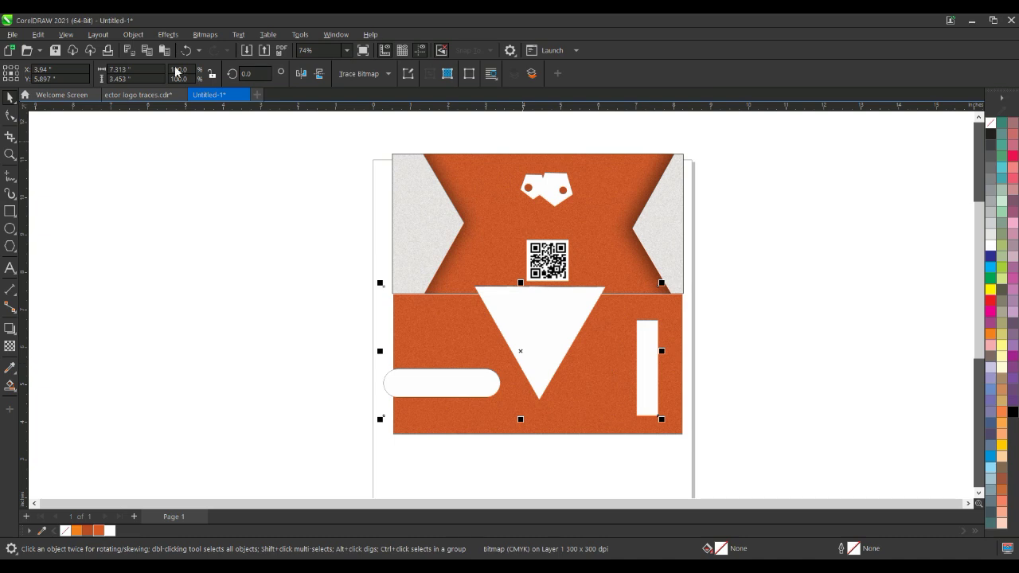
Add Gaussian intensity noise at level 81 and density 91 to the white shapes bitmap
{"action": "left_click", "coordinate": [168, 35]}
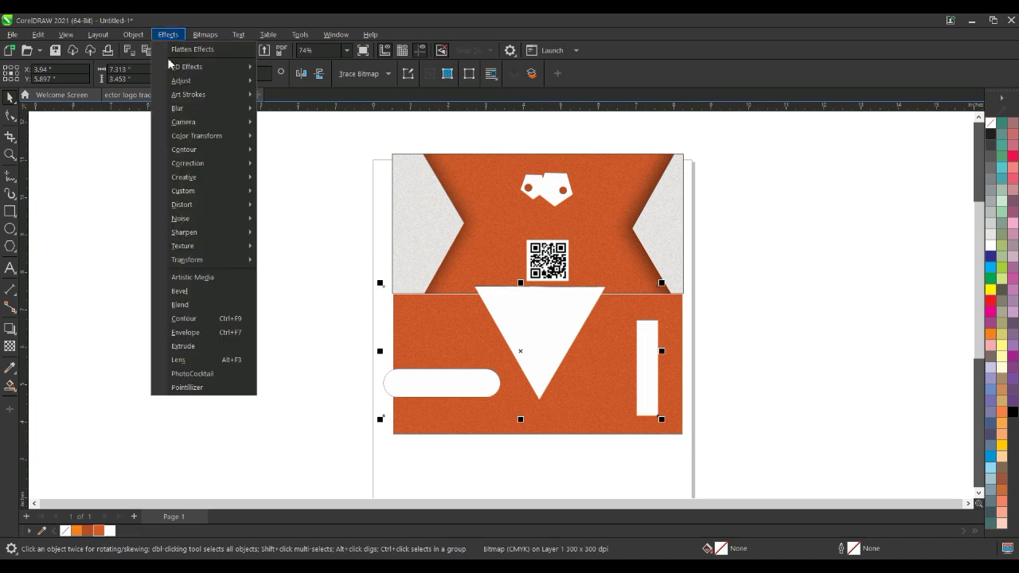
{"action": "left_click", "coordinate": [270, 223]}
{"action": "left_click_drag", "start_coordinate": [548, 268], "coordinate": [555, 267]}
{"action": "left_click_drag", "start_coordinate": [521, 196], "coordinate": [345, 200]}
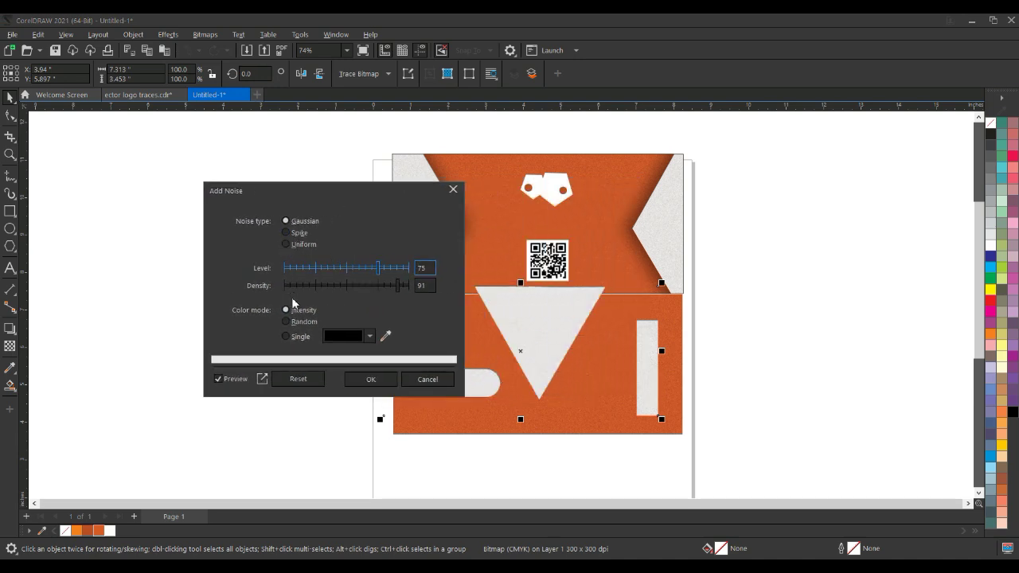
{"action": "left_click", "coordinate": [287, 246]}
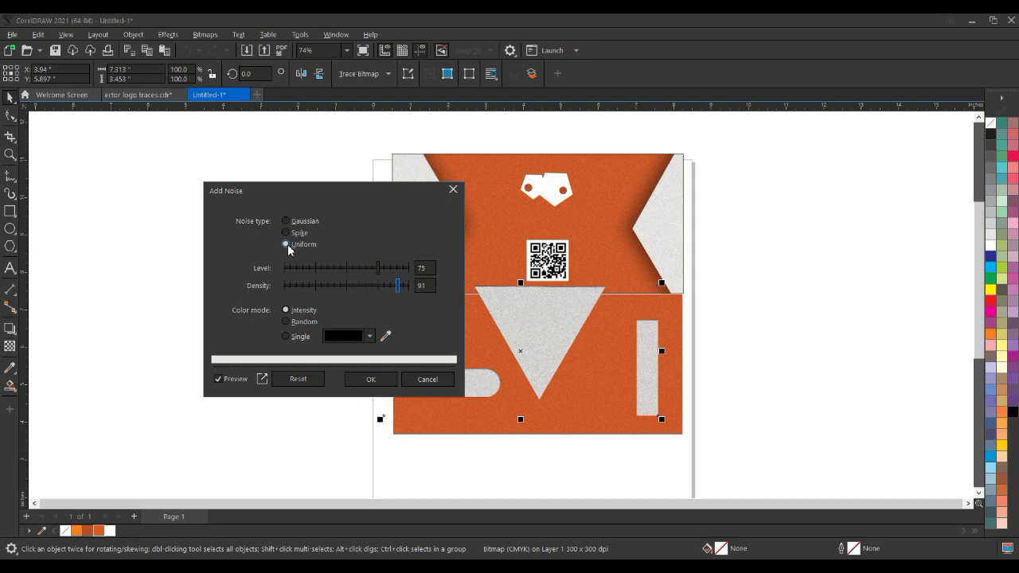
{"action": "left_click", "coordinate": [386, 269]}
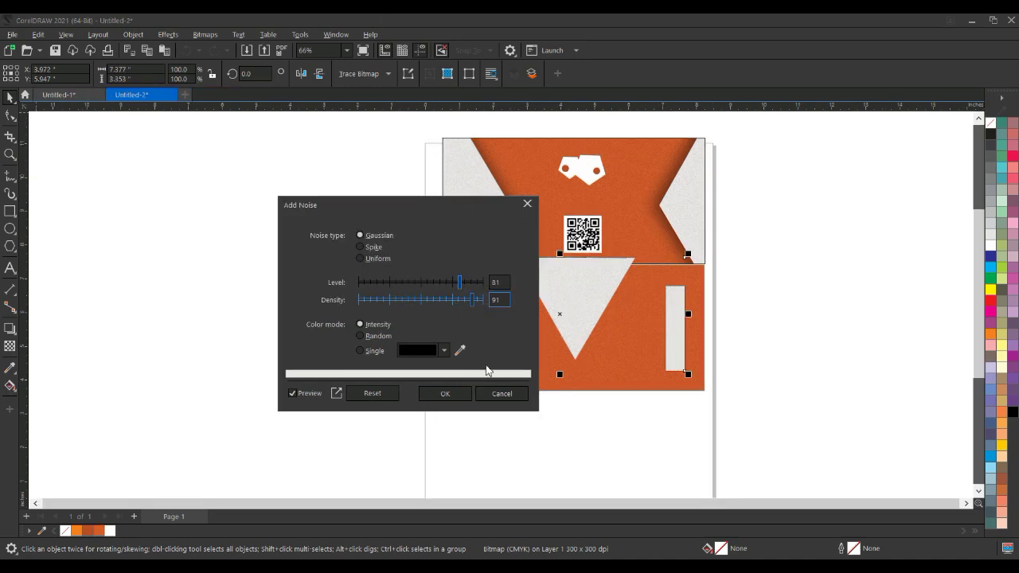
{"action": "left_click", "coordinate": [455, 394]}
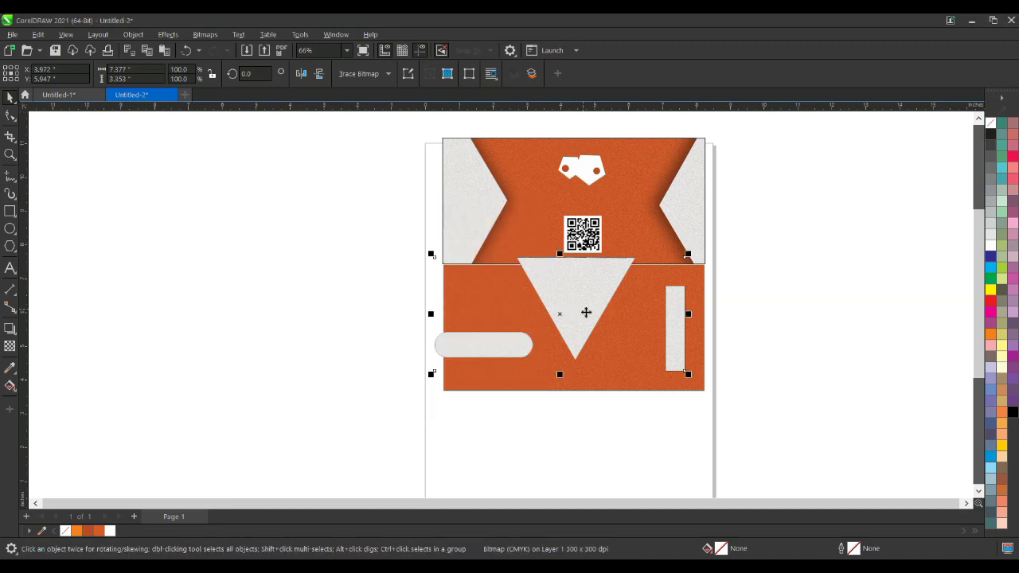
Move the textured shapes bitmap up off its outlines and try to PowerClip it into the lower orange bitmap
{"action": "left_click_drag", "start_coordinate": [587, 313], "coordinate": [584, 237]}
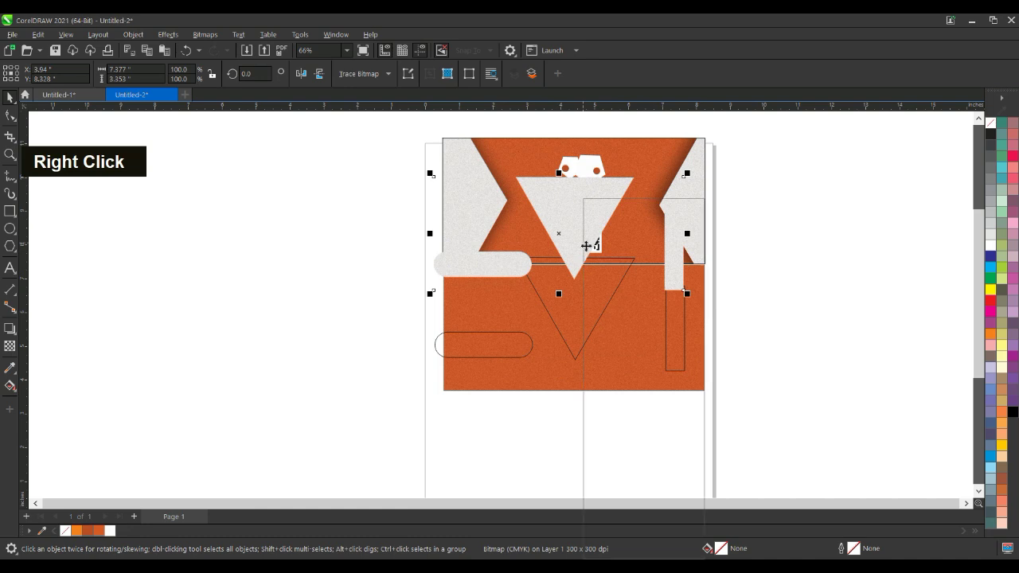
{"action": "right_click", "coordinate": [586, 245]}
{"action": "left_click", "coordinate": [606, 372]}
{"action": "left_click", "coordinate": [570, 381]}
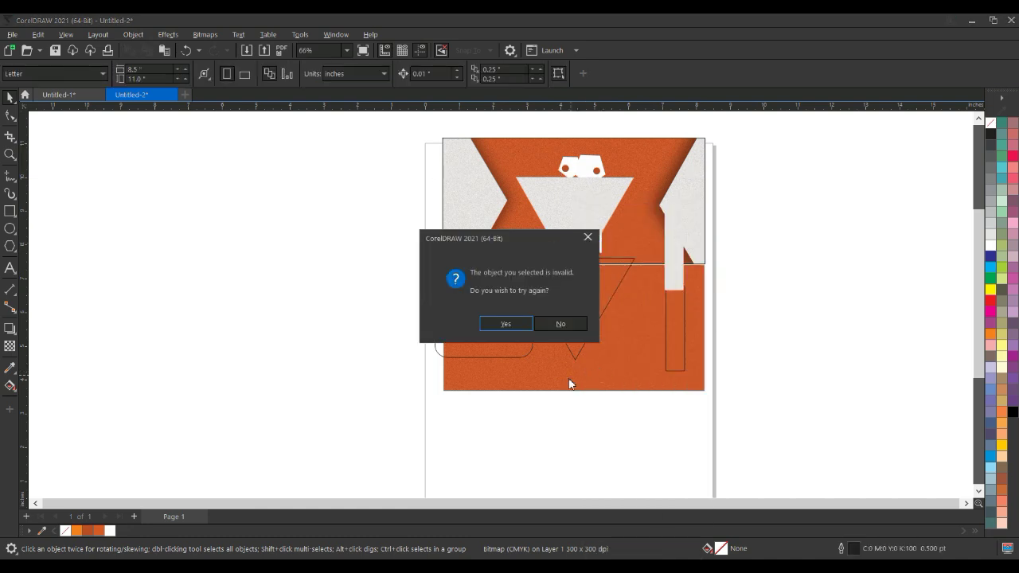
{"action": "left_click", "coordinate": [516, 329]}
{"action": "left_click", "coordinate": [490, 390]}
{"action": "left_click", "coordinate": [561, 323]}
Draw an unfilled rectangle about 7.675" × 3.699" over the lower orange card
{"action": "double_click", "coordinate": [11, 211]}
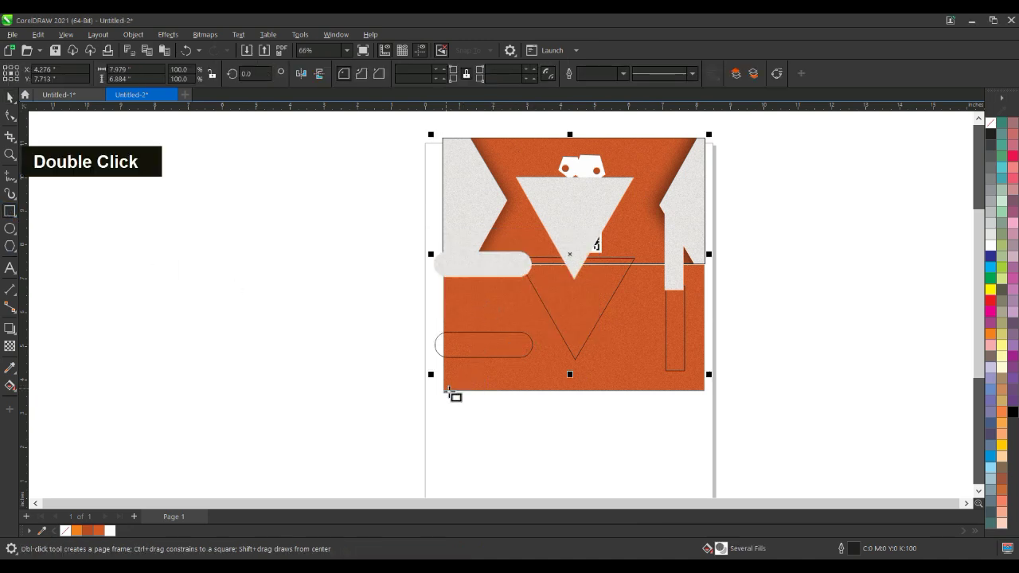
{"action": "scroll", "coordinate": [450, 395], "scroll_direction": "up", "scroll_amount": 2}
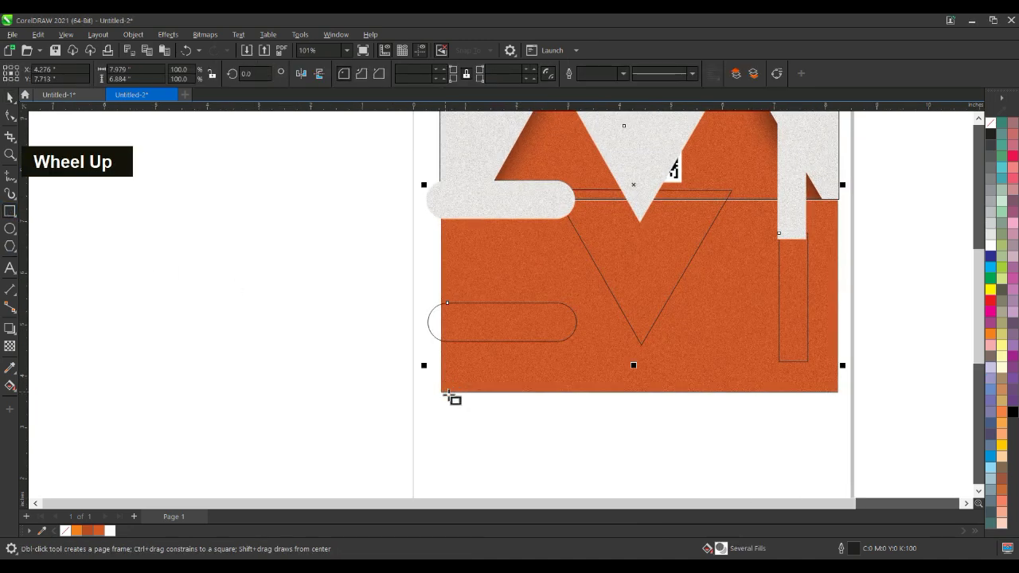
{"action": "mouse_move", "coordinate": [443, 392]}
{"action": "left_mouse_down"}
{"action": "mouse_move", "coordinate": [466, 302]}
{"action": "mouse_move", "coordinate": [467, 209]}
{"action": "mouse_move", "coordinate": [841, 204]}
{"action": "left_mouse_up"}
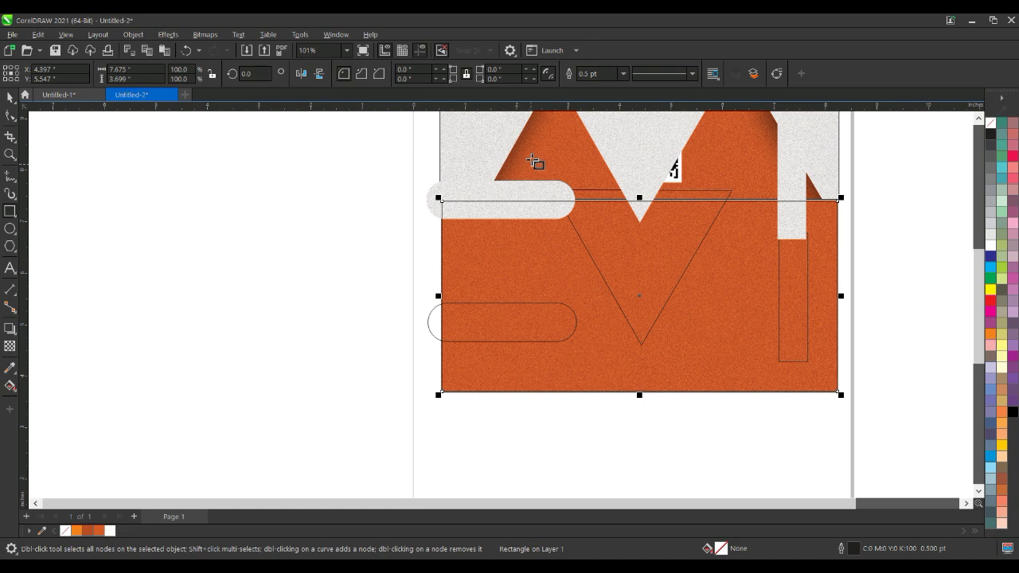
PowerClip the textured shapes bitmap inside the new rectangle and shift the container off the orange bitmap's edges
{"action": "left_click", "coordinate": [645, 155]}
{"action": "right_click", "coordinate": [641, 152]}
{"action": "left_click", "coordinate": [681, 335]}
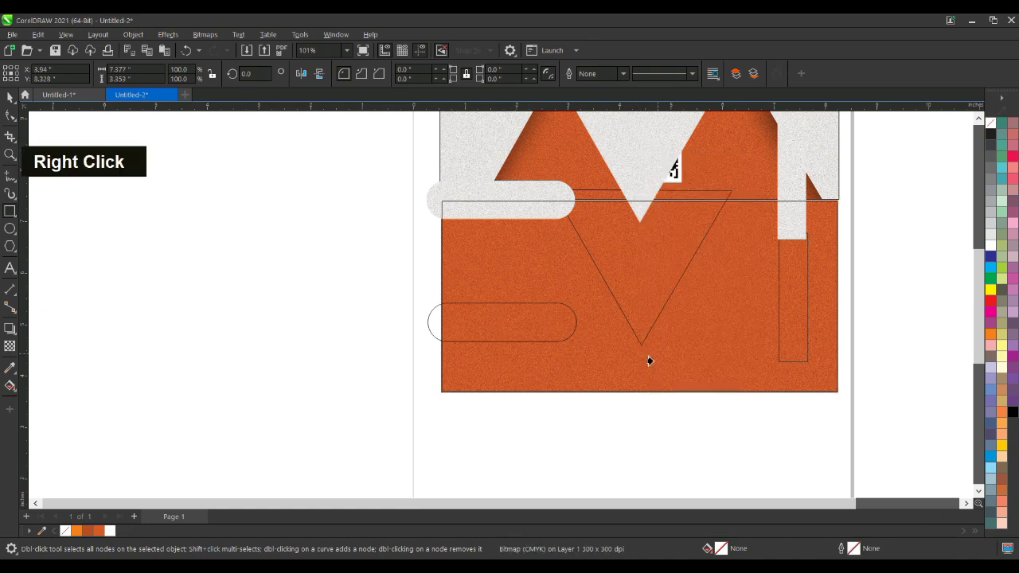
{"action": "left_click", "coordinate": [621, 375]}
{"action": "left_click_drag", "start_coordinate": [641, 298], "coordinate": [680, 284]}
PowerClip the orange bitmap inside the same rectangle and move the container down to uncover the shape outlines
{"action": "right_click", "coordinate": [481, 220]}
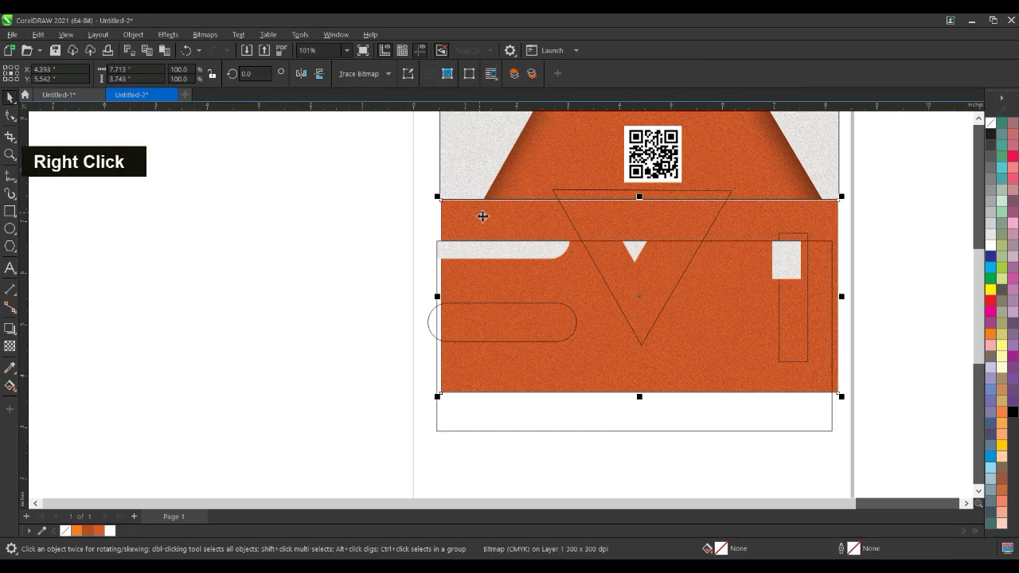
{"action": "double_click", "coordinate": [648, 380]}
{"action": "left_click_drag", "start_coordinate": [658, 382], "coordinate": [698, 339]}
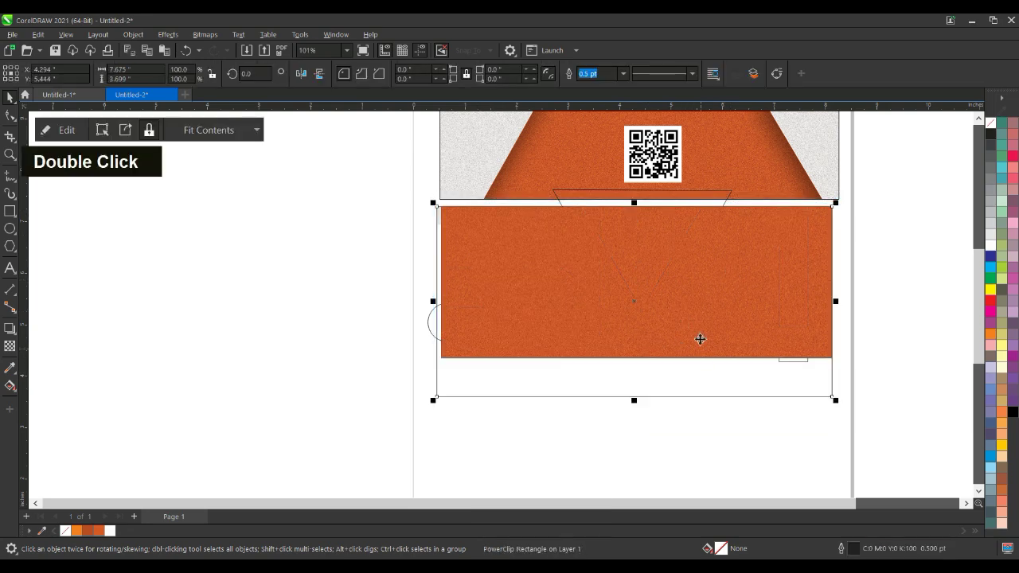
{"action": "left_click_drag", "start_coordinate": [639, 302], "coordinate": [678, 404]}
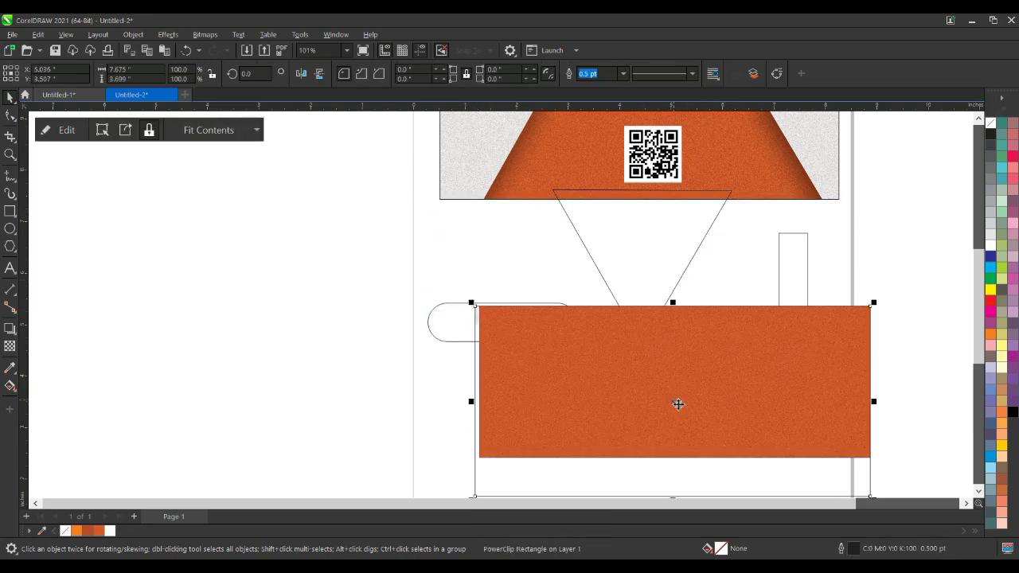
PowerClip the rounded rectangle, triangle and vertical rectangle outlines together inside the orange card container
{"action": "left_click", "coordinate": [446, 324]}
{"action": "left_click", "coordinate": [610, 243], "text": "shift"}
{"action": "left_click", "coordinate": [793, 278], "text": "shift"}
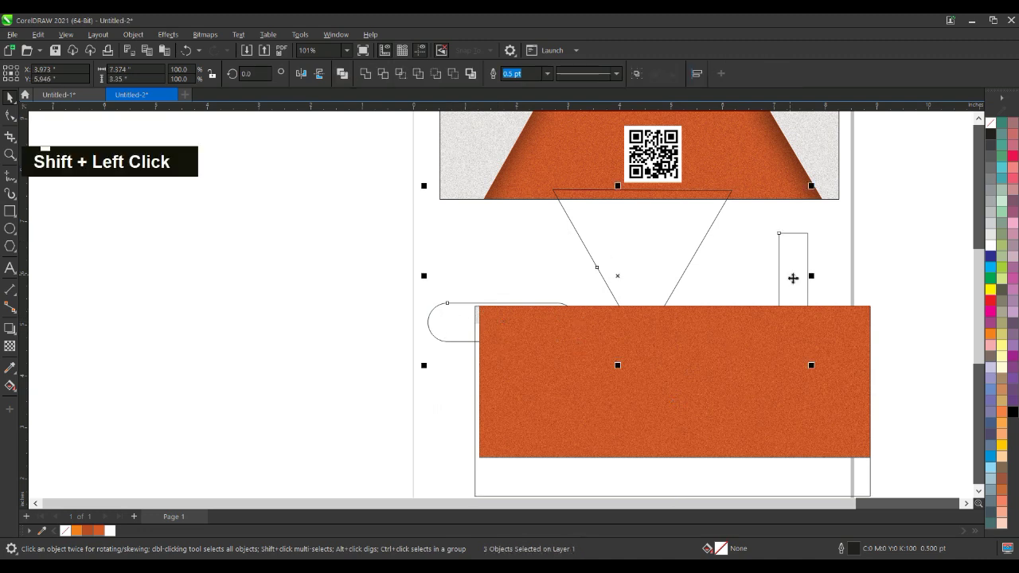
{"action": "right_click", "coordinate": [792, 278]}
{"action": "mouse_move", "coordinate": [819, 391]}
{"action": "left_click", "coordinate": [718, 406]}
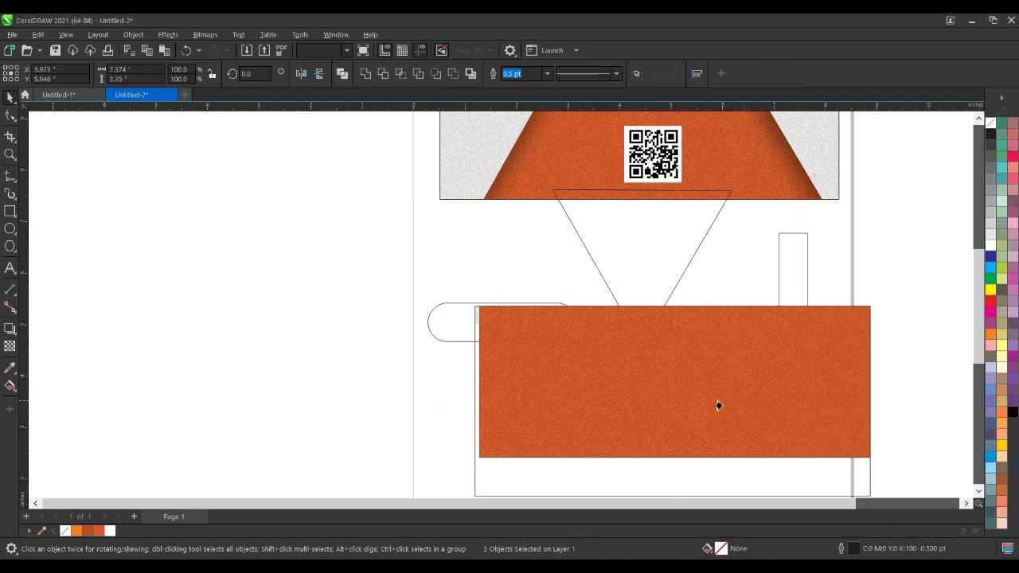
Open the orange card's PowerClip contents for editing and send the orange bitmap back one level
{"action": "scroll", "coordinate": [657, 327], "scroll_direction": "down", "scroll_amount": 1}
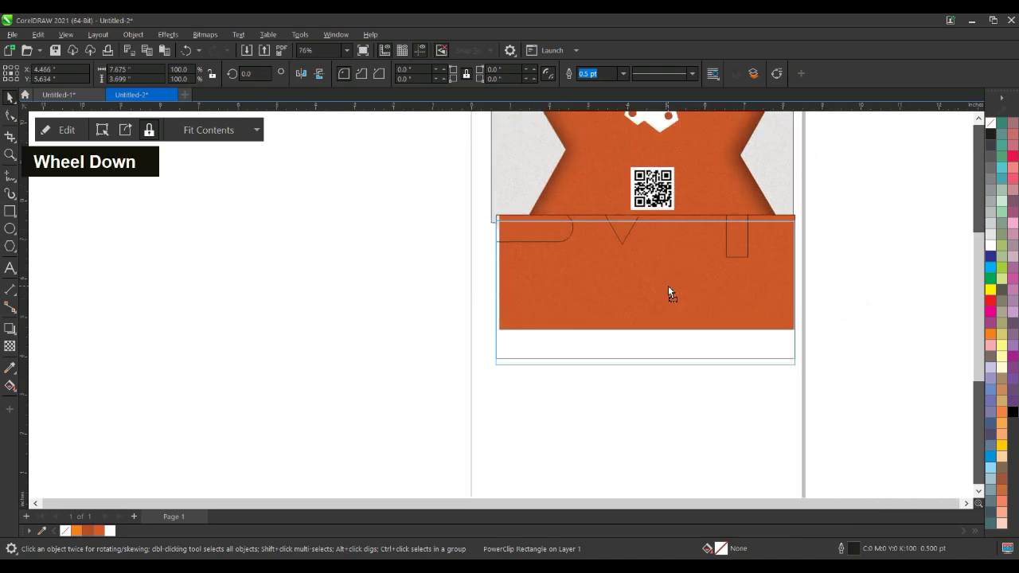
{"action": "double_click", "coordinate": [670, 295]}
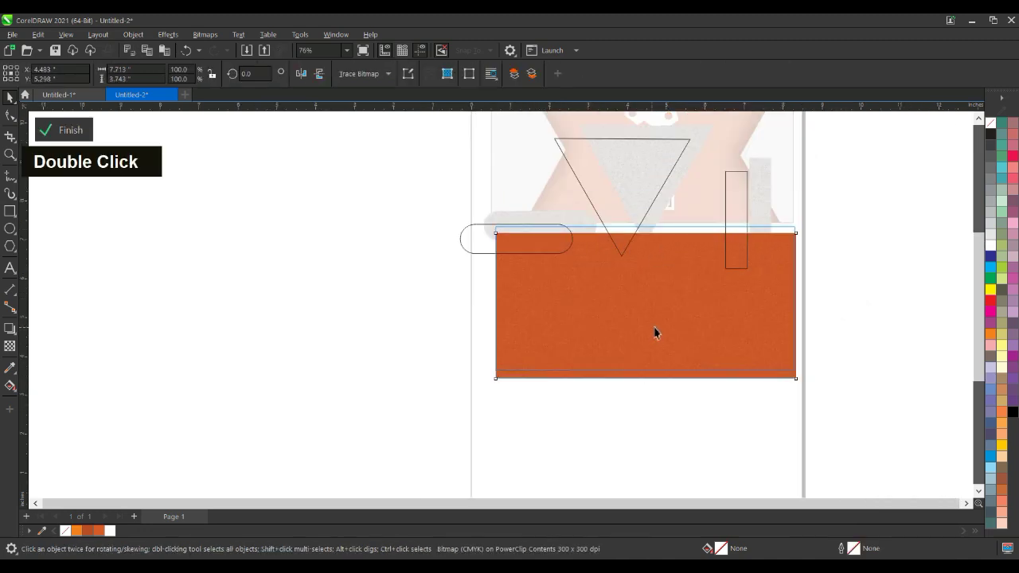
{"action": "key", "text": "ctrl+Page_Down"}
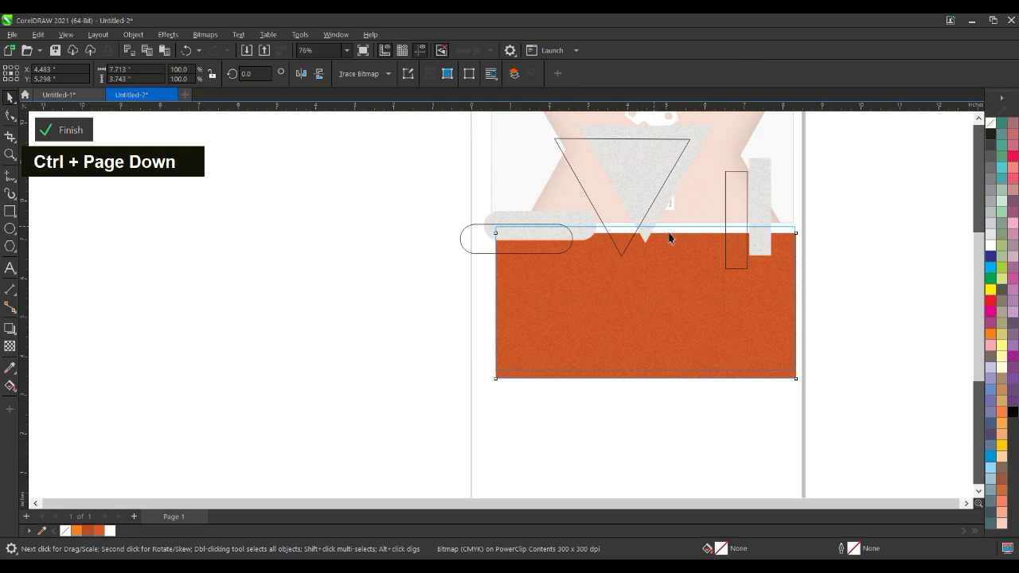
Move the triangle outline down over the orange background inside the PowerClip
{"action": "left_click", "coordinate": [648, 197]}
{"action": "mouse_move", "coordinate": [625, 200]}
{"action": "left_mouse_down"}
{"action": "mouse_move", "coordinate": [635, 268]}
{"action": "mouse_move", "coordinate": [632, 254]}
{"action": "left_mouse_up"}
{"action": "left_click", "coordinate": [646, 174]}
{"action": "double_click", "coordinate": [629, 242]}
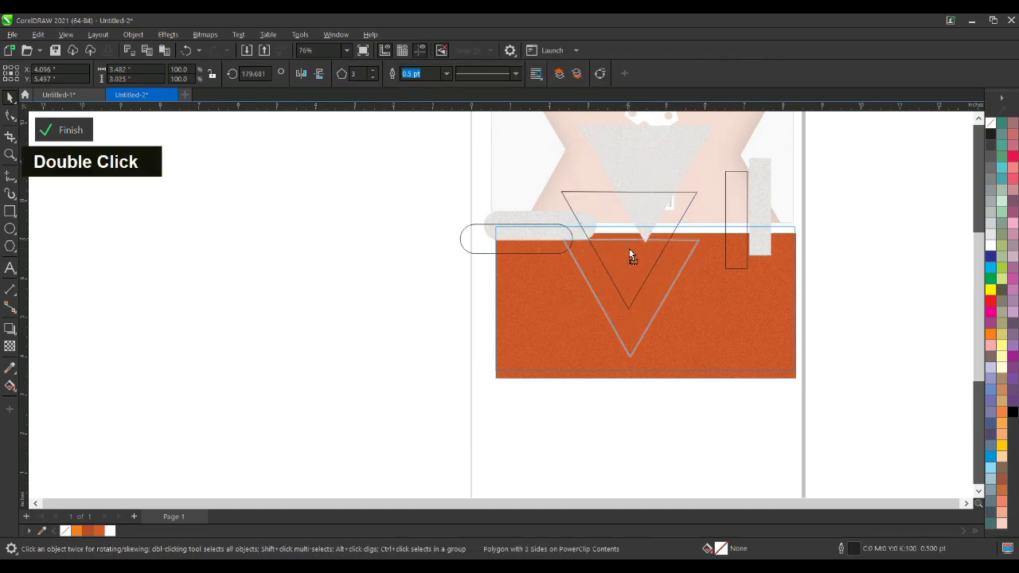
Move the textured shapes bitmap down over the orange background, nudging it right to about X 3.995", Y 5.689"
{"action": "left_click", "coordinate": [642, 183]}
{"action": "left_click_drag", "start_coordinate": [630, 193], "coordinate": [650, 280]}
{"action": "scroll", "coordinate": [651, 280], "scroll_direction": "up", "scroll_amount": 2}
{"action": "key", "text": "Right"}
{"action": "key", "text": "Right"}
{"action": "key", "text": "Right"}
{"action": "key", "text": "Right"}
{"action": "key", "text": "Right"}
{"action": "key", "text": "Right"}
{"action": "key", "text": "Right"}
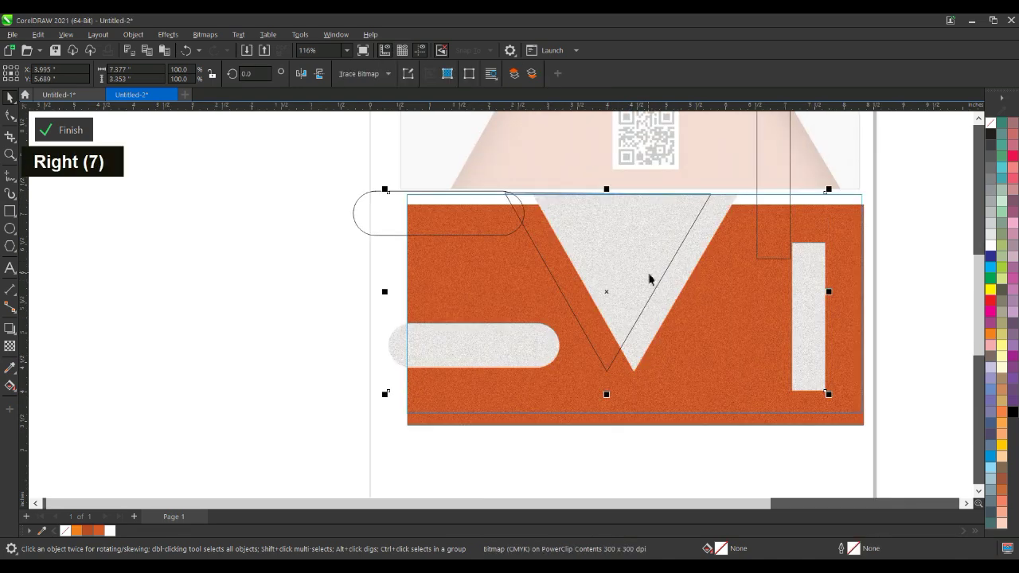
Align the triangle and rounded rectangle outlines exactly over their matching textured shapes
{"action": "left_click_drag", "start_coordinate": [605, 299], "coordinate": [632, 296]}
{"action": "double_click", "coordinate": [449, 214]}
{"action": "left_click", "coordinate": [449, 219]}
{"action": "left_click_drag", "start_coordinate": [448, 218], "coordinate": [473, 351]}
{"action": "key", "text": "Right"}
{"action": "key", "text": "Right"}
{"action": "key", "text": "Right"}
{"action": "key", "text": "Right"}
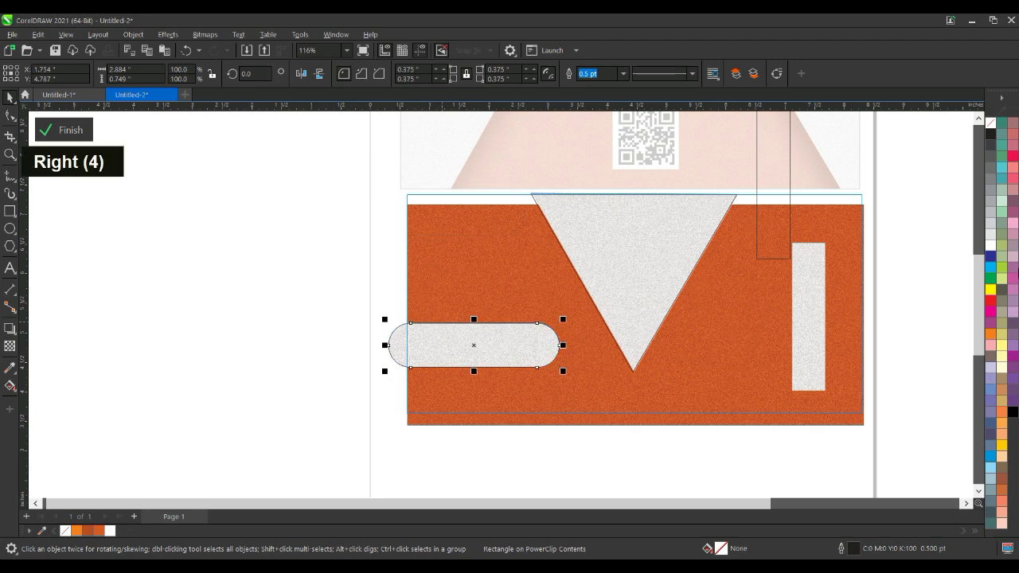
Align the vertical rectangle outline over the textured vertical bar, keeping the orange background in its original place
{"action": "left_click_drag", "start_coordinate": [784, 210], "coordinate": [782, 278]}
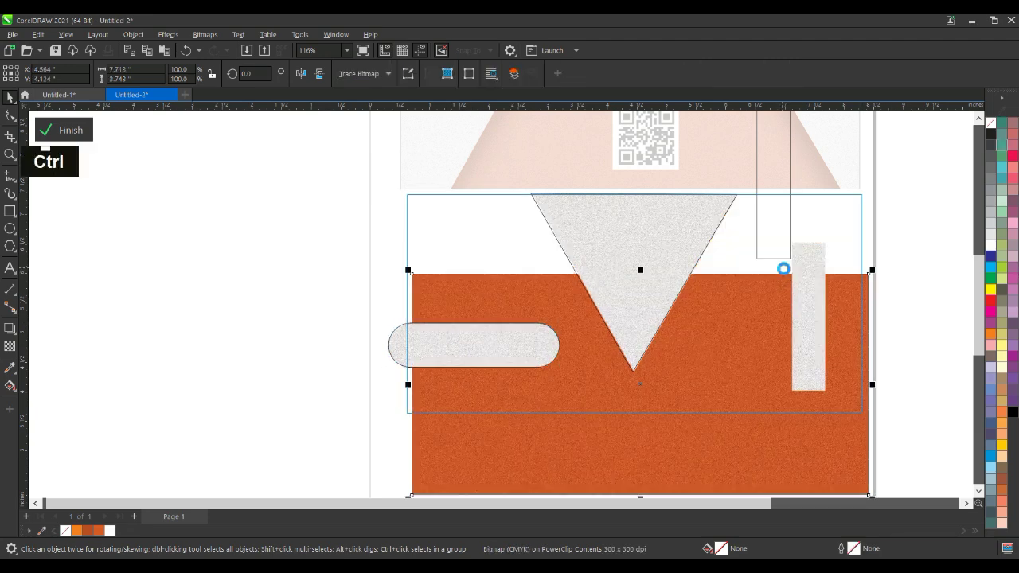
{"action": "key", "text": "ctrl+z"}
{"action": "left_click", "coordinate": [812, 296]}
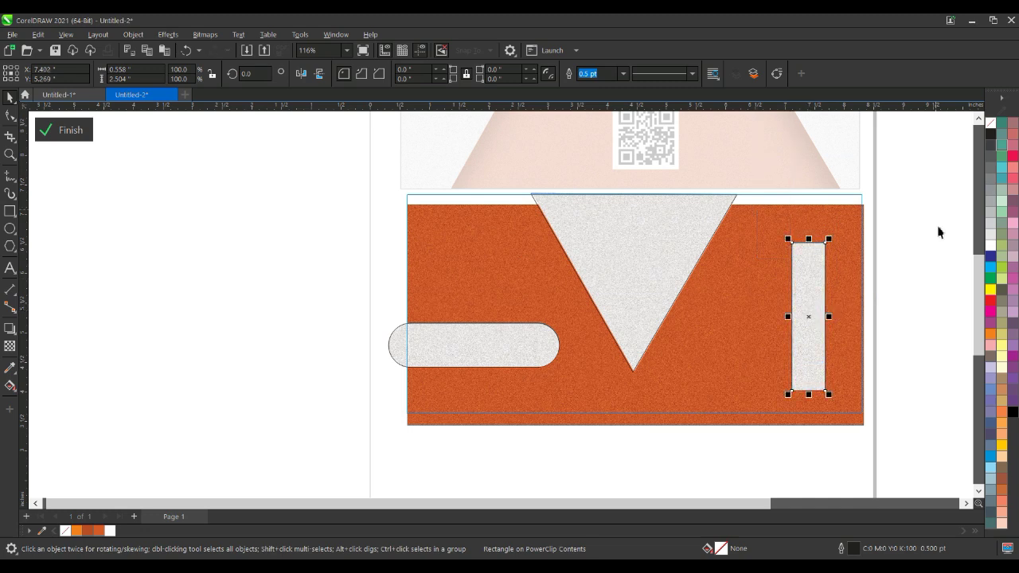
Fill the vertical rectangle, triangle and rounded rectangle outlines with white and remove their outlines
{"action": "left_click", "coordinate": [990, 246]}
{"action": "left_click", "coordinate": [675, 265], "text": "shift"}
{"action": "left_click", "coordinate": [502, 347], "text": "shift"}
{"action": "left_click", "coordinate": [991, 249]}
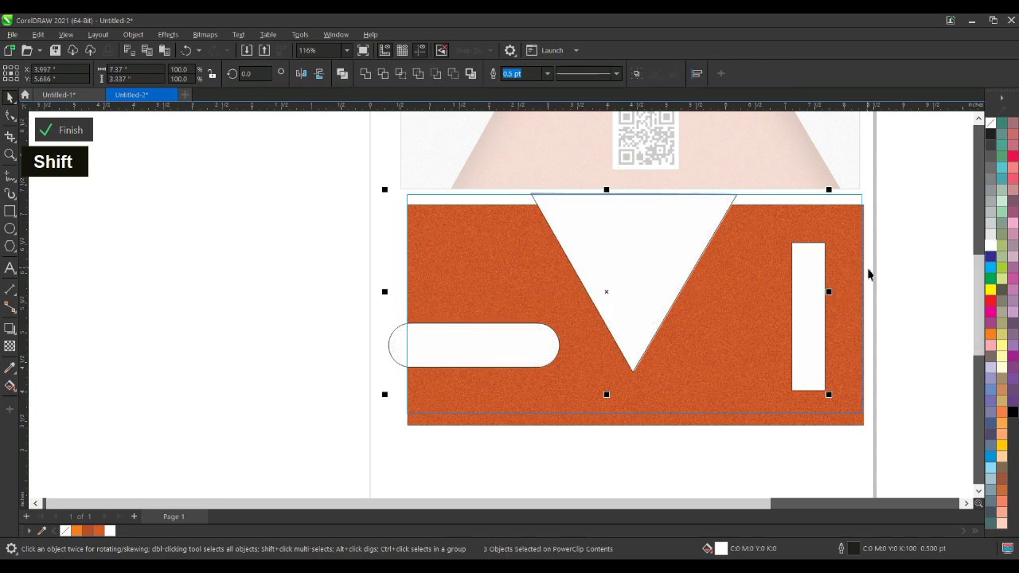
{"action": "right_click", "coordinate": [991, 127]}
{"action": "left_click", "coordinate": [967, 133]}
{"action": "double_click", "coordinate": [926, 258]}
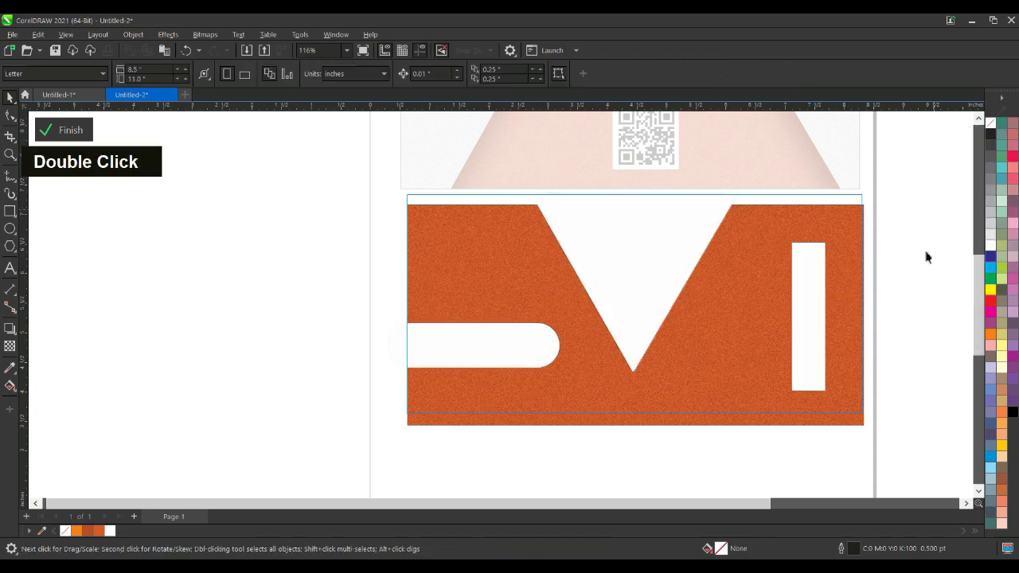
Apply a drop shadow cast slightly downward from the white triangle, with opacity 58 and feather 15
{"action": "double_click", "coordinate": [660, 301]}
{"action": "left_click", "coordinate": [10, 329]}
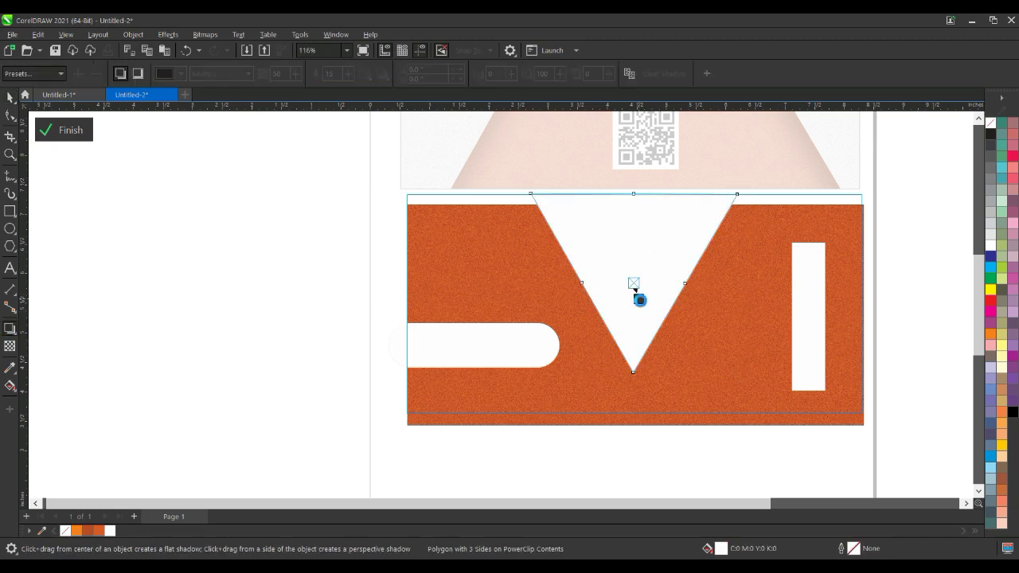
{"action": "left_click_drag", "start_coordinate": [635, 285], "coordinate": [734, 283]}
{"action": "key", "text": "ctrl+z"}
{"action": "key", "text": "ctrl+z"}
{"action": "key", "text": "ctrl+z"}
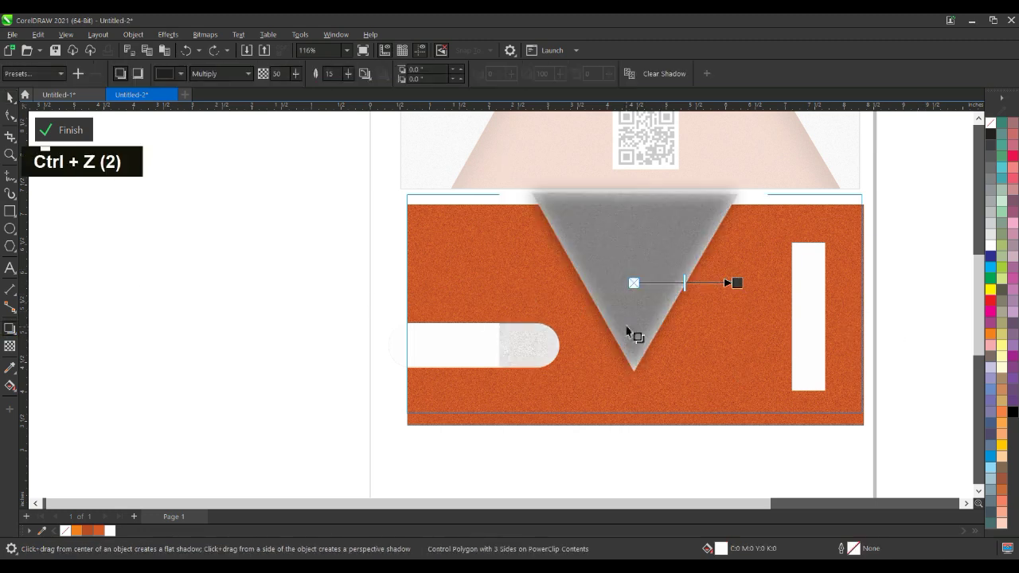
{"action": "left_click_drag", "start_coordinate": [633, 282], "coordinate": [633, 381]}
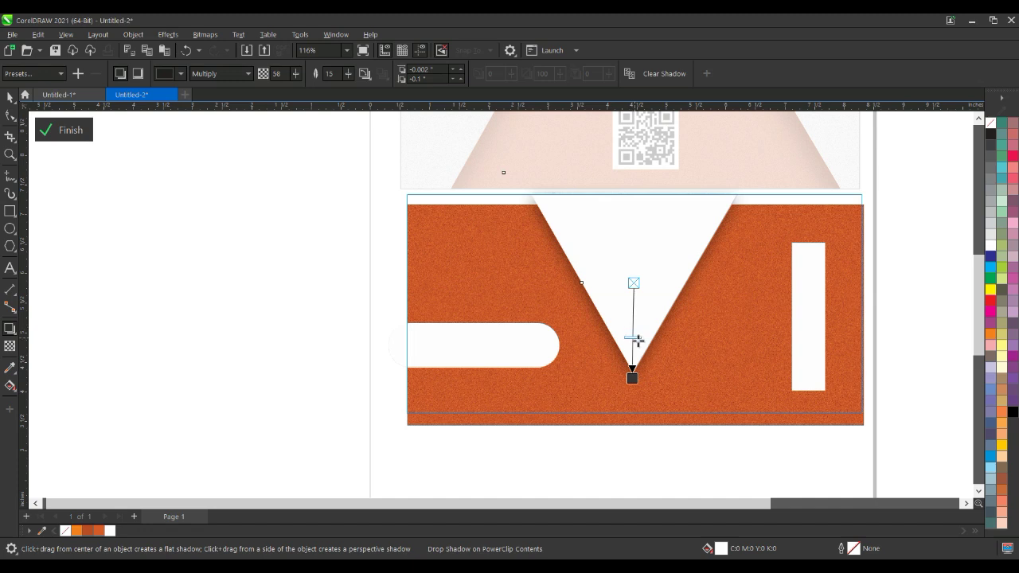
{"action": "left_click_drag", "start_coordinate": [501, 354], "coordinate": [504, 356]}
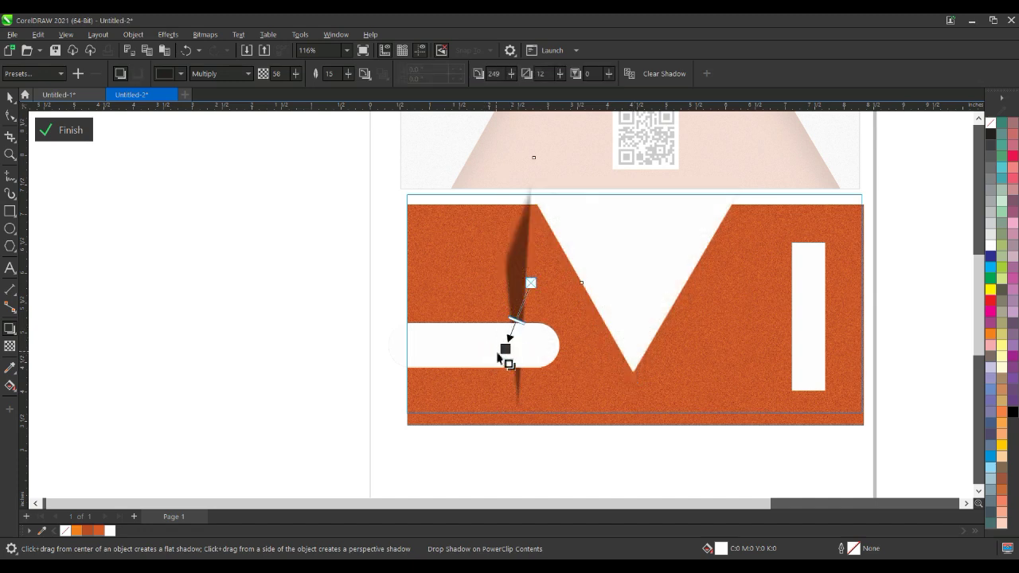
{"action": "key", "text": "ctrl+z"}
{"action": "key", "text": "ctrl+z"}
{"action": "key", "text": "ctrl+z"}
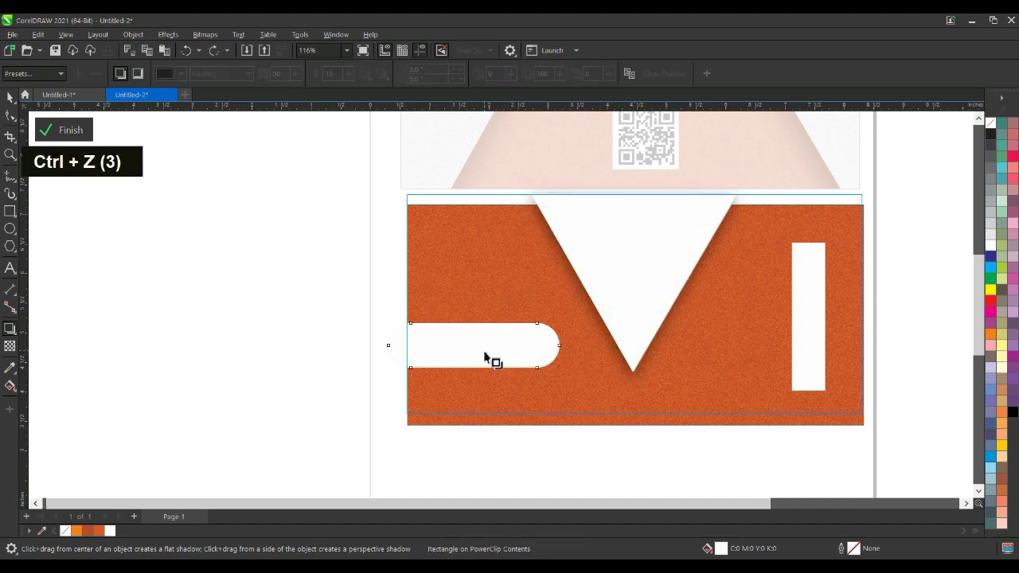
Try to add a flat drop shadow from the centre of the white rounded rectangle
{"action": "left_click_drag", "start_coordinate": [478, 356], "coordinate": [561, 348]}
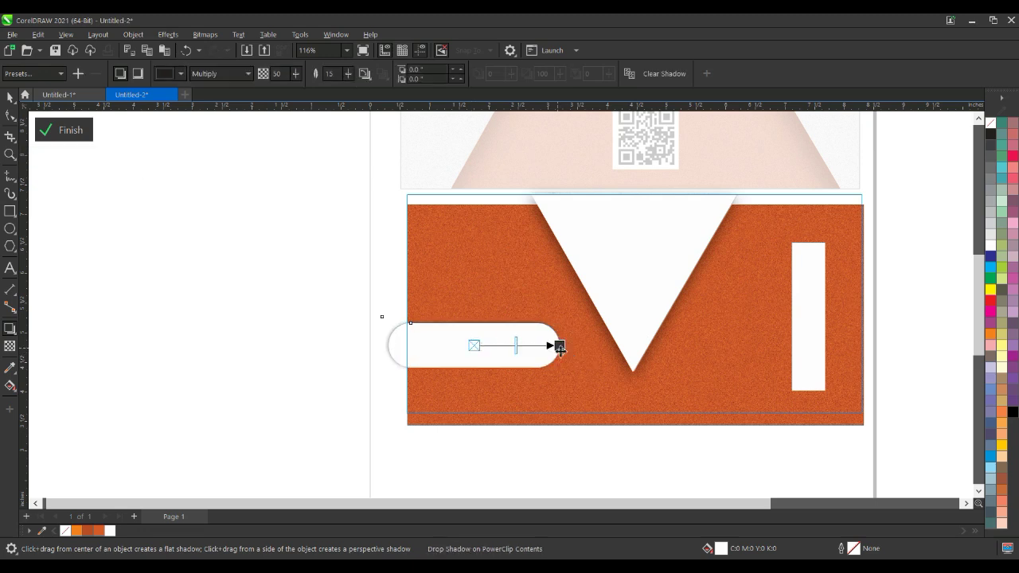
{"action": "key", "text": "ctrl+z"}
{"action": "key", "text": "ctrl+z"}
{"action": "key", "text": "ctrl+z"}
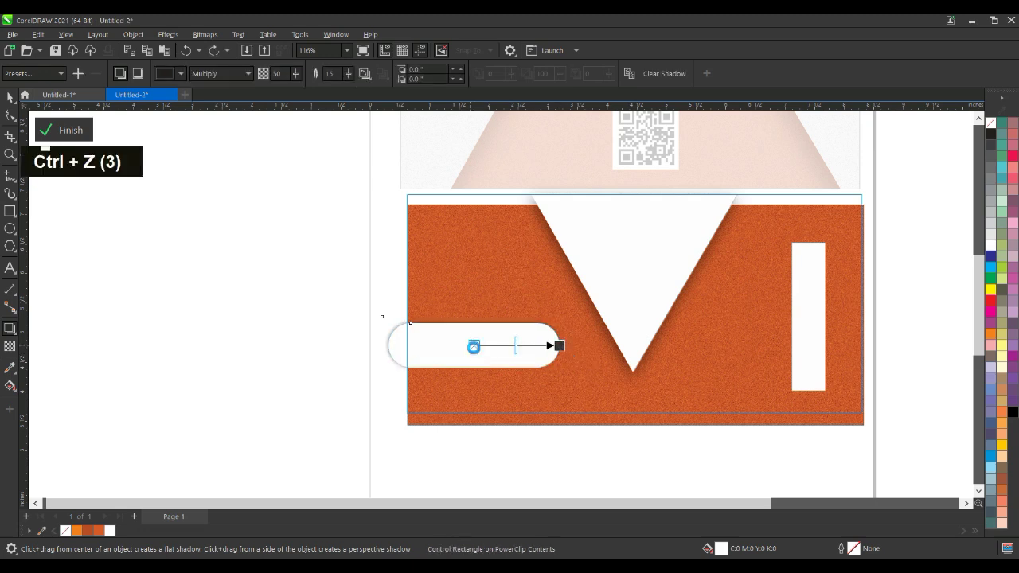
{"action": "key", "text": "ctrl+z"}
Cast a perspective drop shadow from the rounded rectangle's left end to its right end, with opacity 72 and feather 15
{"action": "left_click_drag", "start_coordinate": [407, 357], "coordinate": [562, 351]}
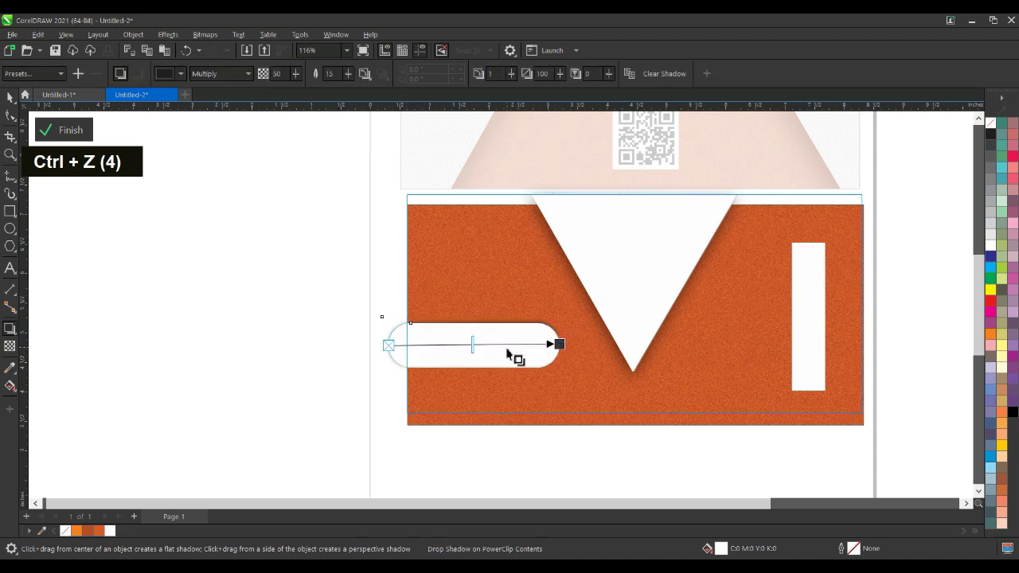
{"action": "left_click_drag", "start_coordinate": [561, 349], "coordinate": [558, 347]}
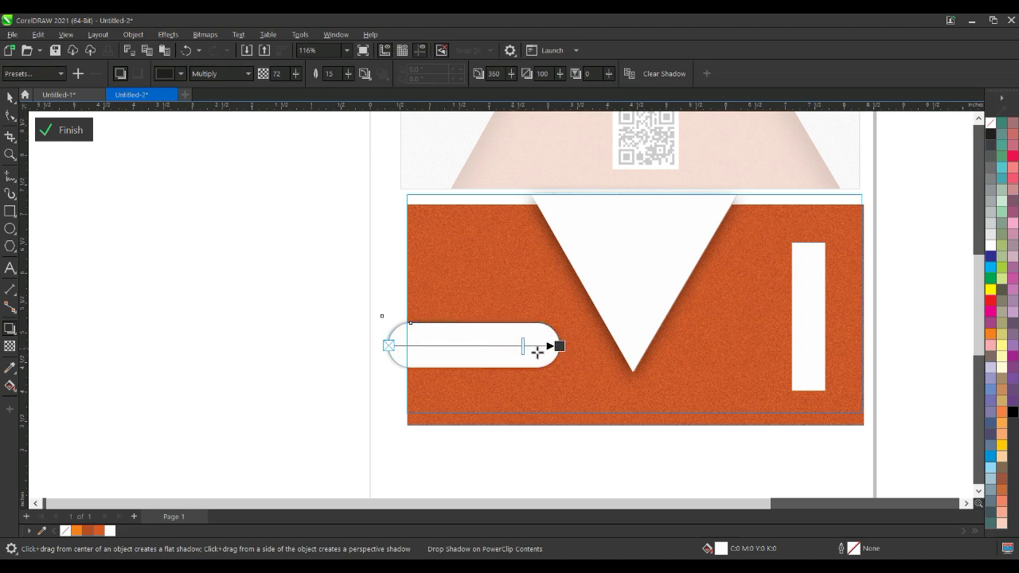
Extend the rounded rectangle's perspective drop shadow slightly past its right end with opacity 95, angle 0 and stretch 100, undoing the stray shadow drawn meanwhile
{"action": "left_click_drag", "start_coordinate": [564, 350], "coordinate": [564, 346]}
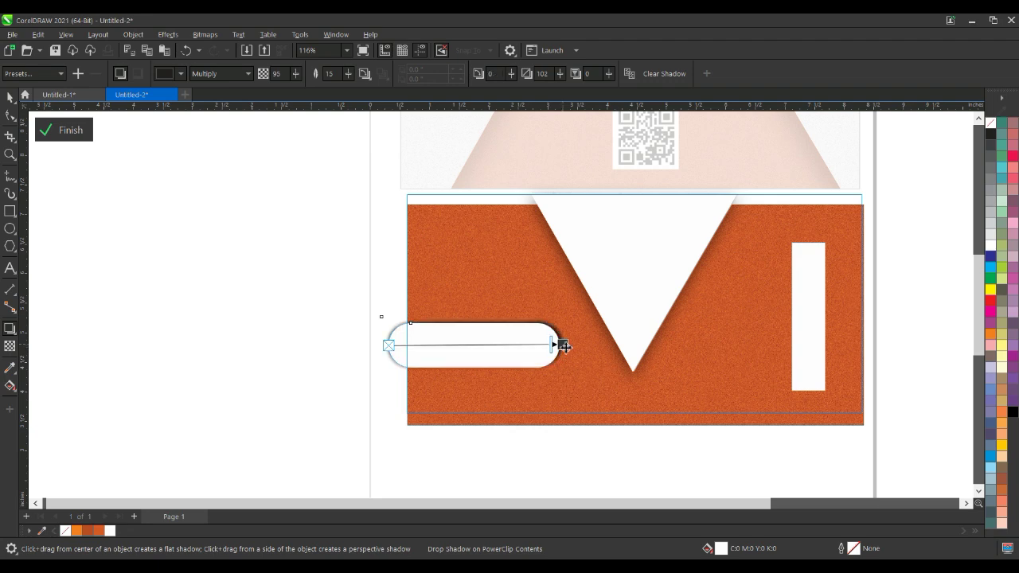
{"action": "scroll", "coordinate": [564, 346], "scroll_direction": "up", "scroll_amount": 3}
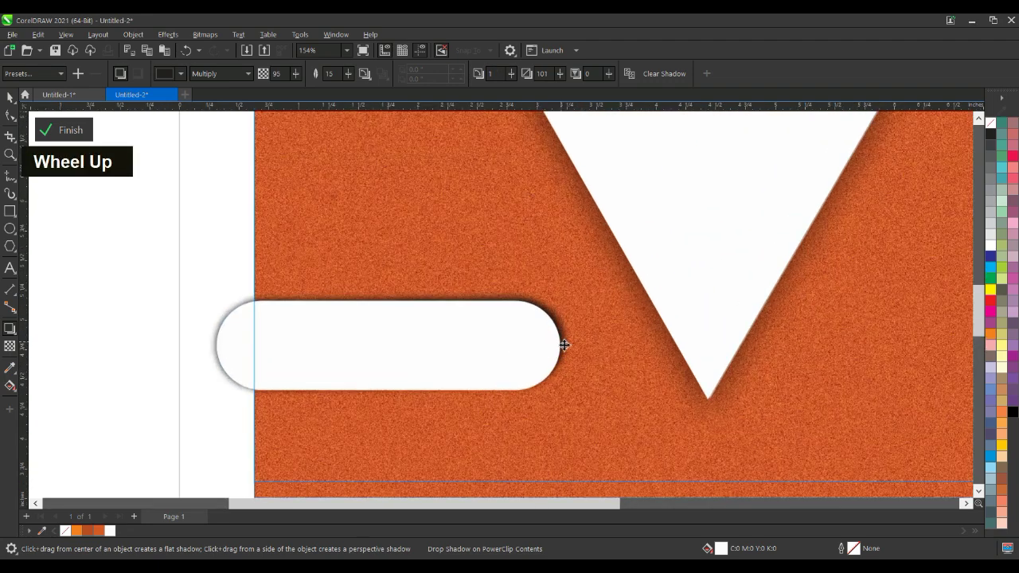
{"action": "left_click_drag", "start_coordinate": [566, 343], "coordinate": [563, 346]}
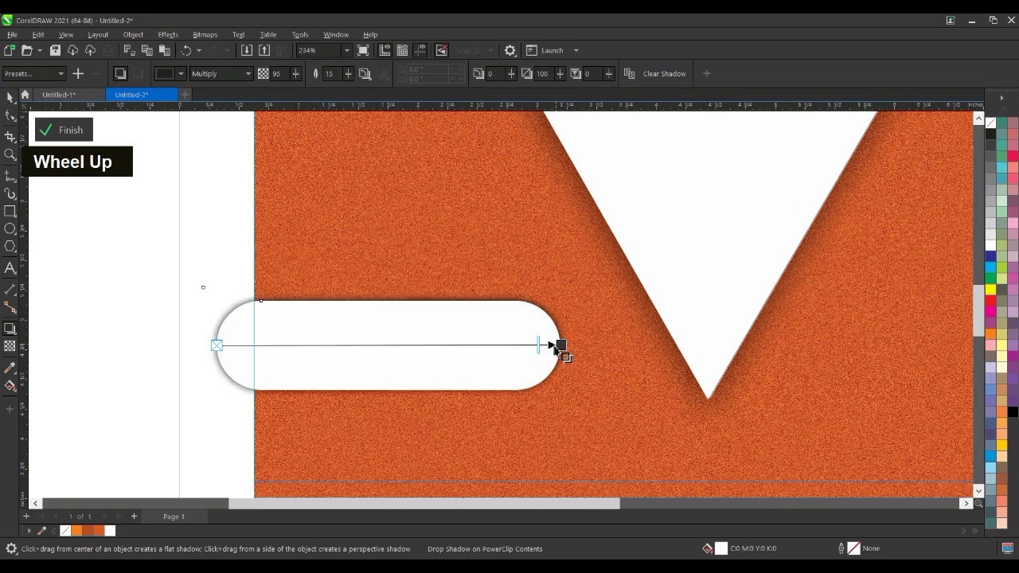
{"action": "left_click", "coordinate": [537, 347]}
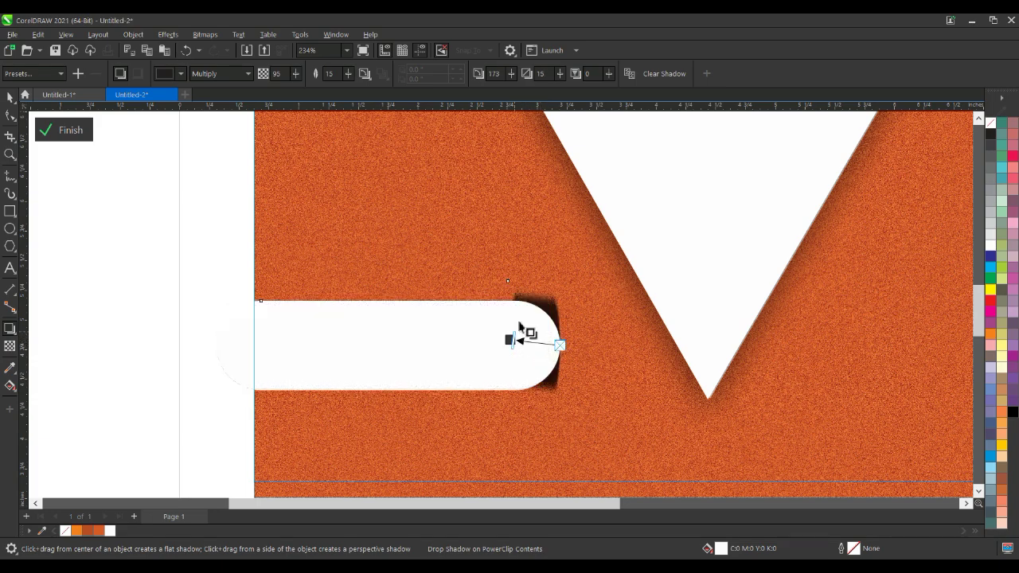
{"action": "key", "text": "ctrl+z"}
Cast a flat drop shadow from the centre of the white vertical rectangle with opacity 100 and feather 15
{"action": "scroll", "coordinate": [582, 308], "scroll_direction": "down", "scroll_amount": 3}
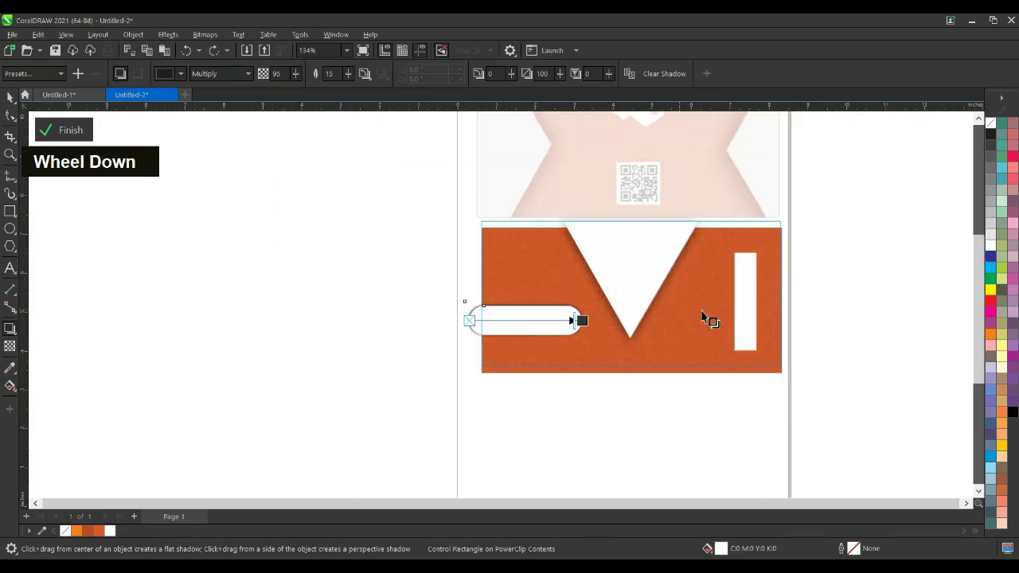
{"action": "scroll", "coordinate": [753, 311], "scroll_direction": "up", "scroll_amount": 3}
{"action": "scroll", "coordinate": [752, 311], "scroll_direction": "up", "scroll_amount": 3}
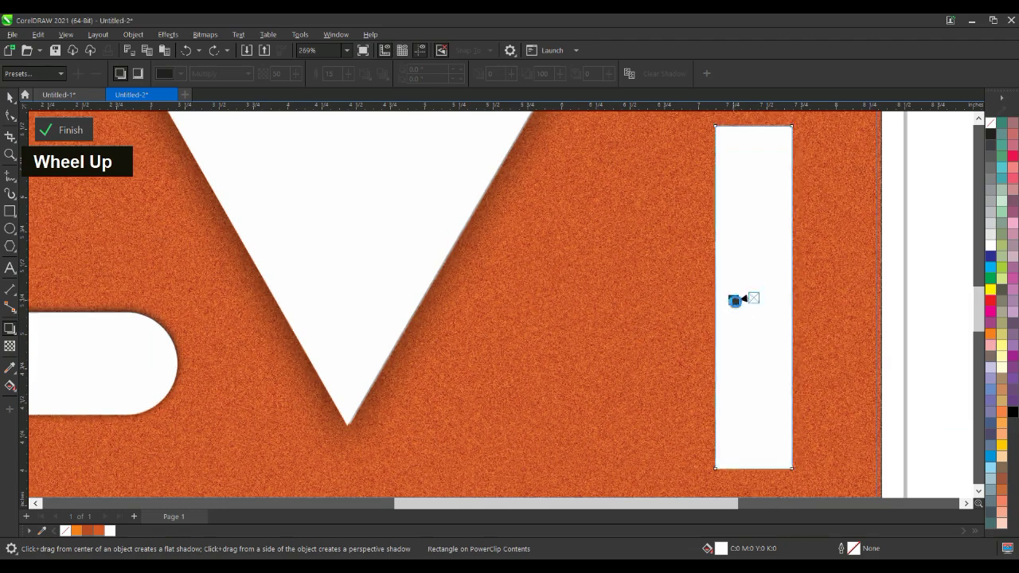
{"action": "left_click", "coordinate": [736, 308]}
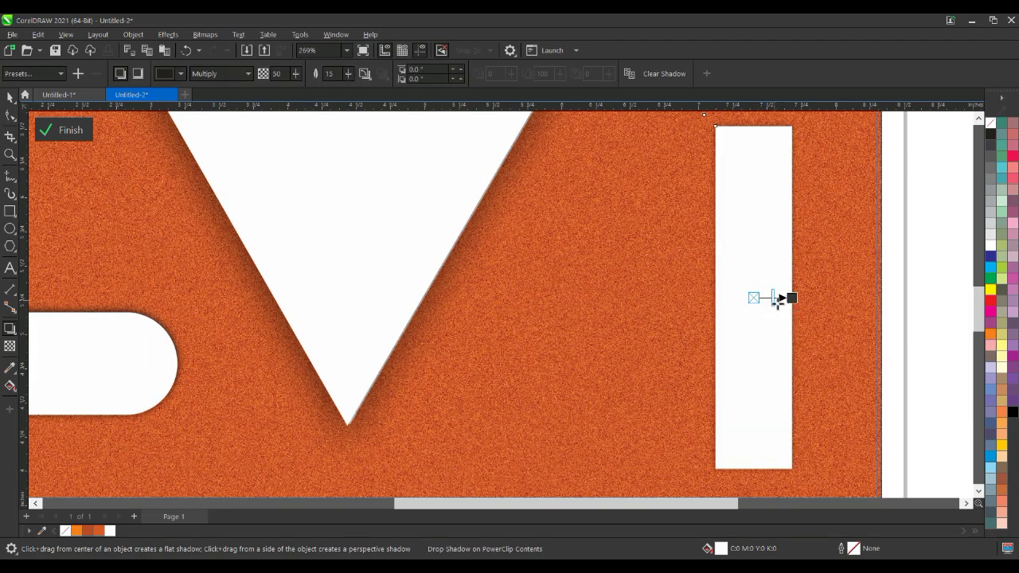
{"action": "scroll", "coordinate": [759, 307], "scroll_direction": "down", "scroll_amount": 3}
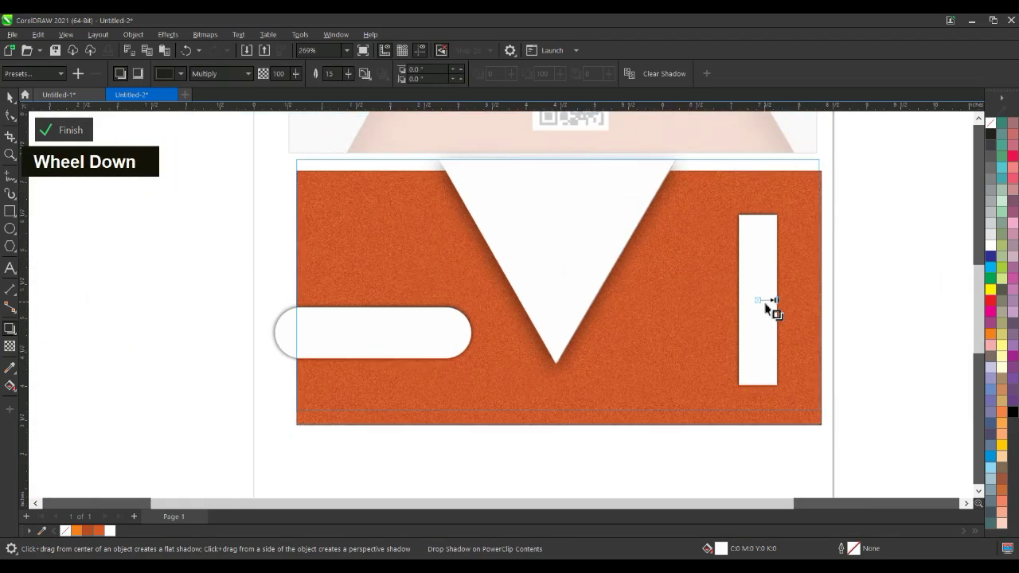
Move the triangle, rounded rectangle and vertical rectangle with their shadows back in the stacking order, beneath the noise texture
{"action": "left_click", "coordinate": [57, 127]}
{"action": "double_click", "coordinate": [662, 323]}
{"action": "left_click", "coordinate": [618, 284]}
{"action": "left_click", "coordinate": [527, 330], "text": "shift"}
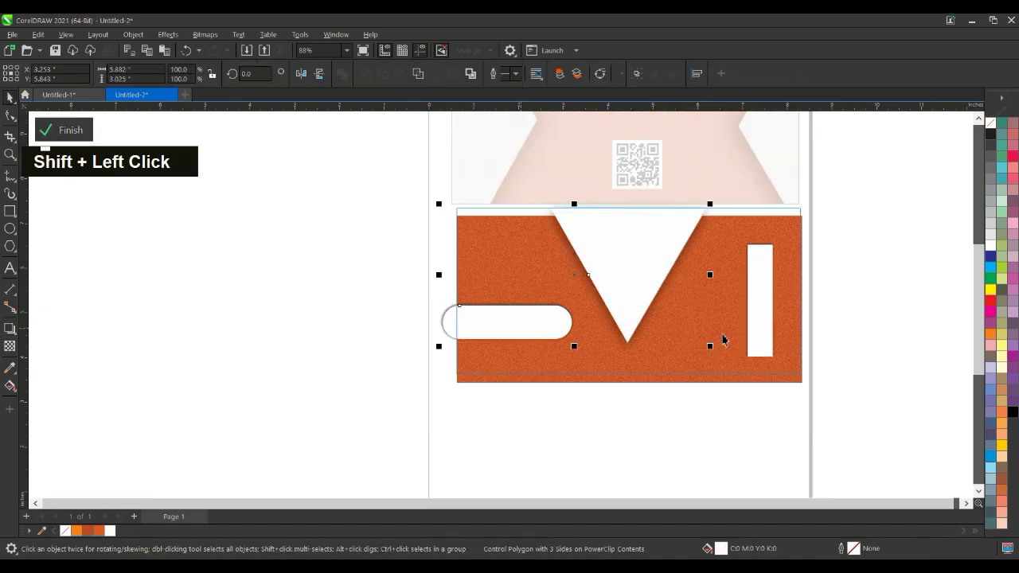
{"action": "left_click", "coordinate": [748, 324], "text": "shift"}
{"action": "key", "text": "ctrl+Page_Down"}
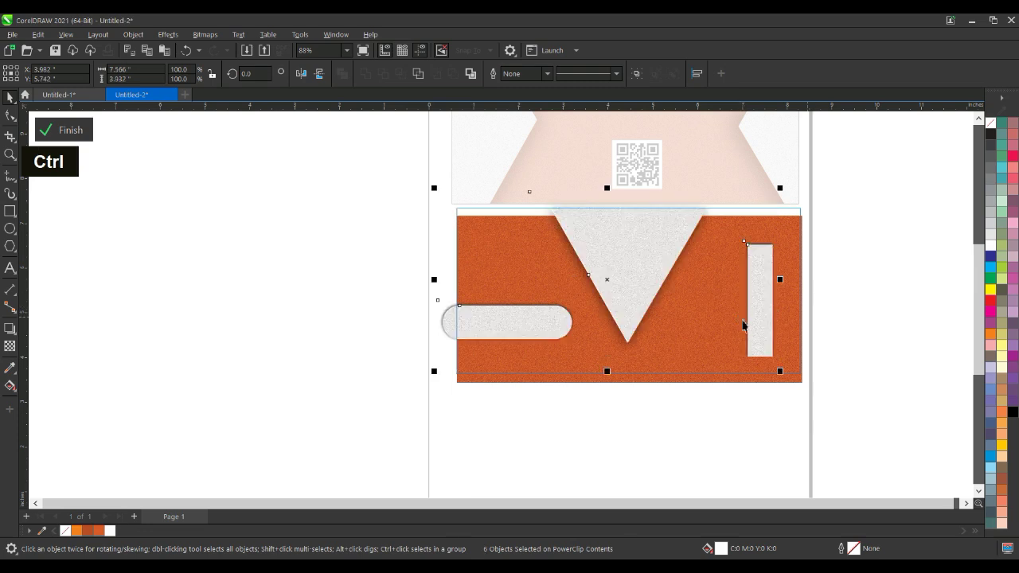
Nudge the orange background bitmap up to line up with the card frame, and undo the accidental shift of the texture overlay
{"action": "left_click", "coordinate": [704, 345]}
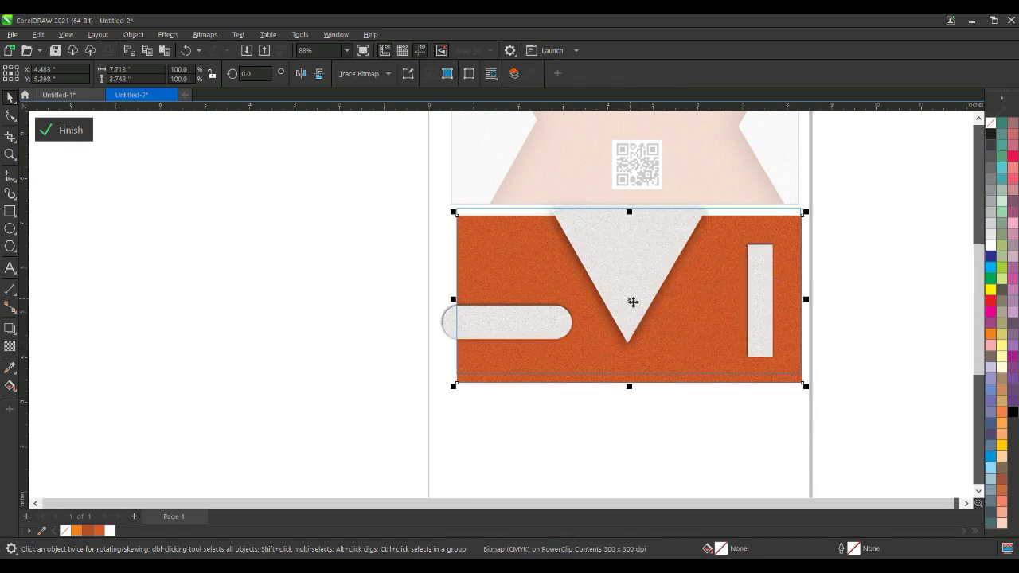
{"action": "key", "text": "Up"}
{"action": "key", "text": "Up"}
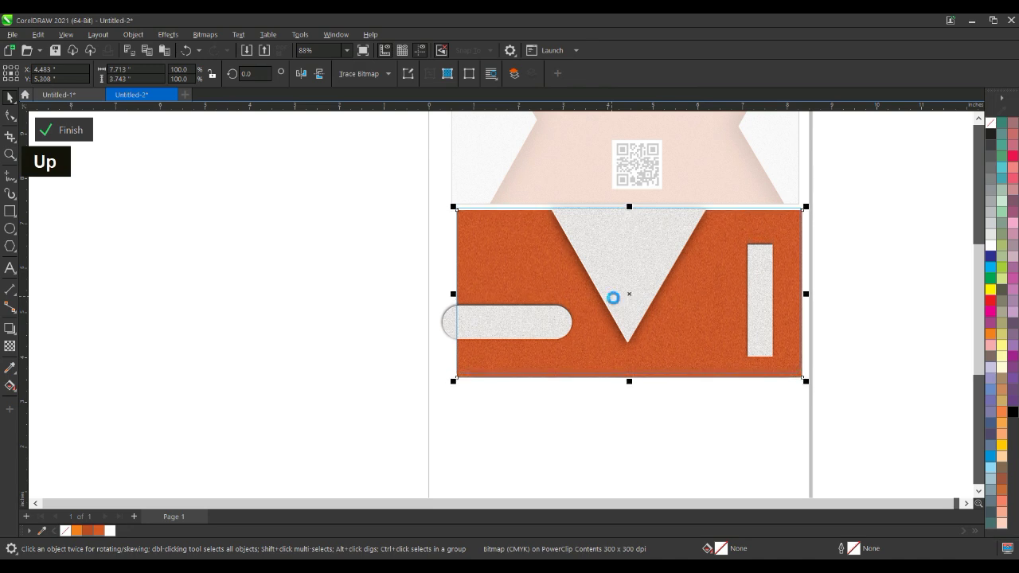
{"action": "key", "text": "Up"}
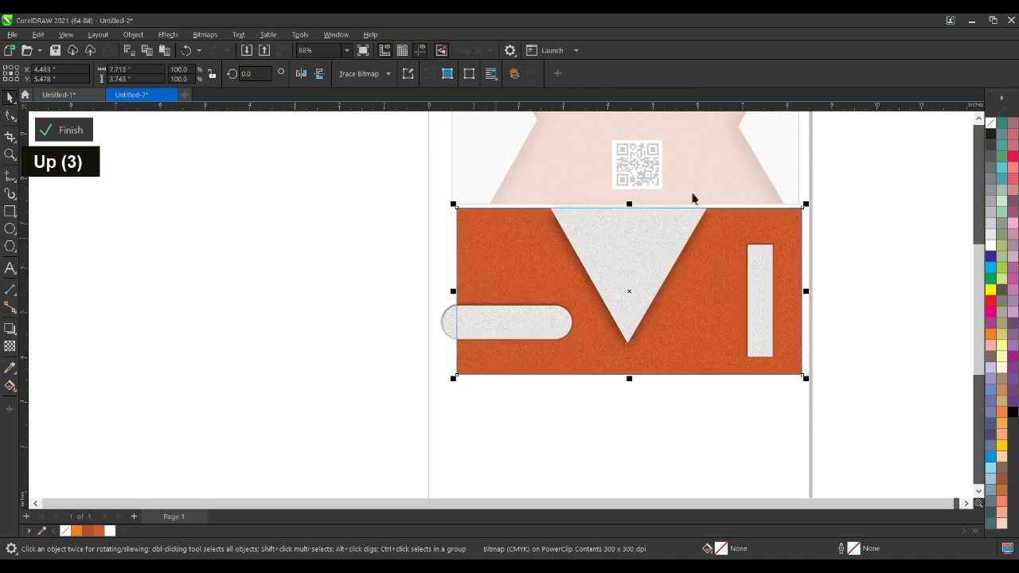
{"action": "double_click", "coordinate": [778, 289]}
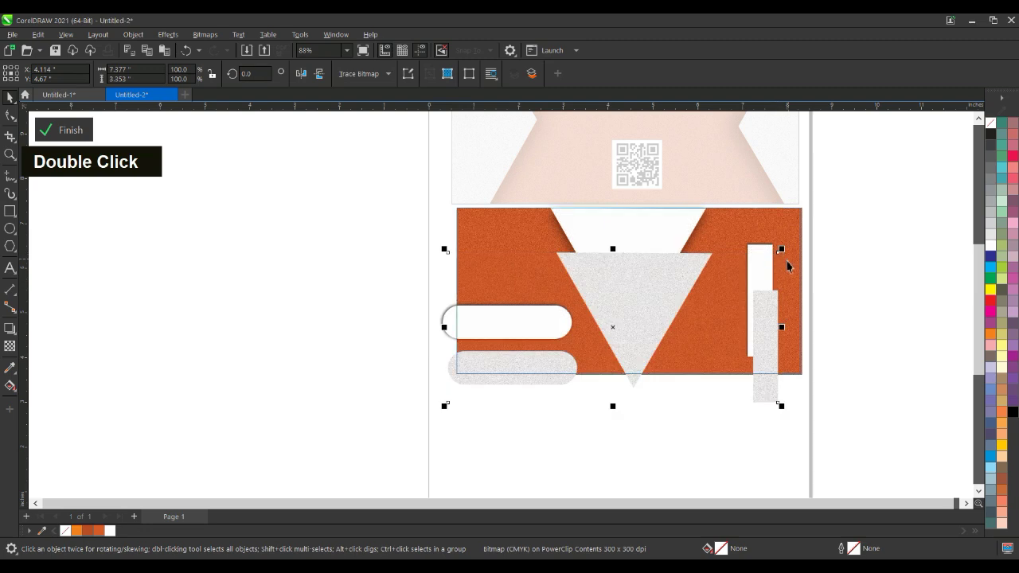
{"action": "key", "text": "ctrl+z"}
Nudge the textured white shapes and their shadows slightly up and right together, and finish editing the second side's PowerClip
{"action": "left_click_drag", "start_coordinate": [784, 136], "coordinate": [419, 395]}
{"action": "key", "text": "Up"}
{"action": "key", "text": "Up"}
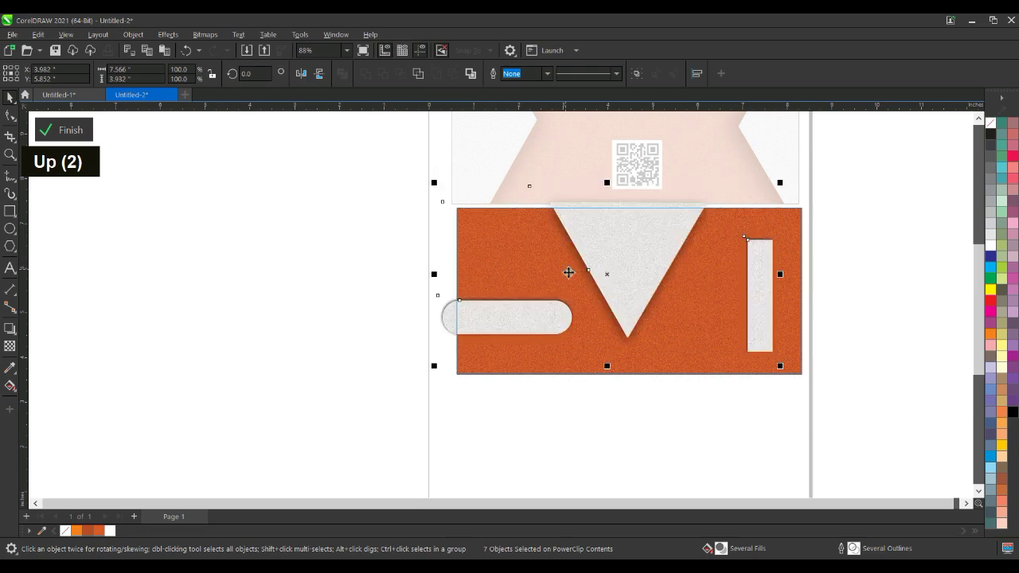
{"action": "key", "text": "Right"}
{"action": "key", "text": "Right"}
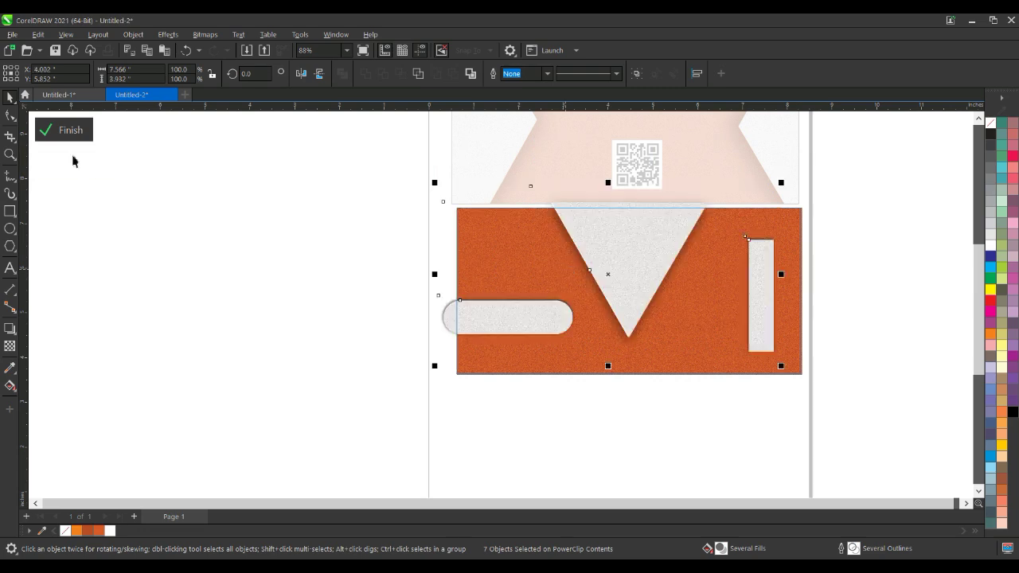
{"action": "left_click", "coordinate": [70, 130]}
{"action": "scroll", "coordinate": [620, 230], "scroll_direction": "down", "scroll_amount": 4}
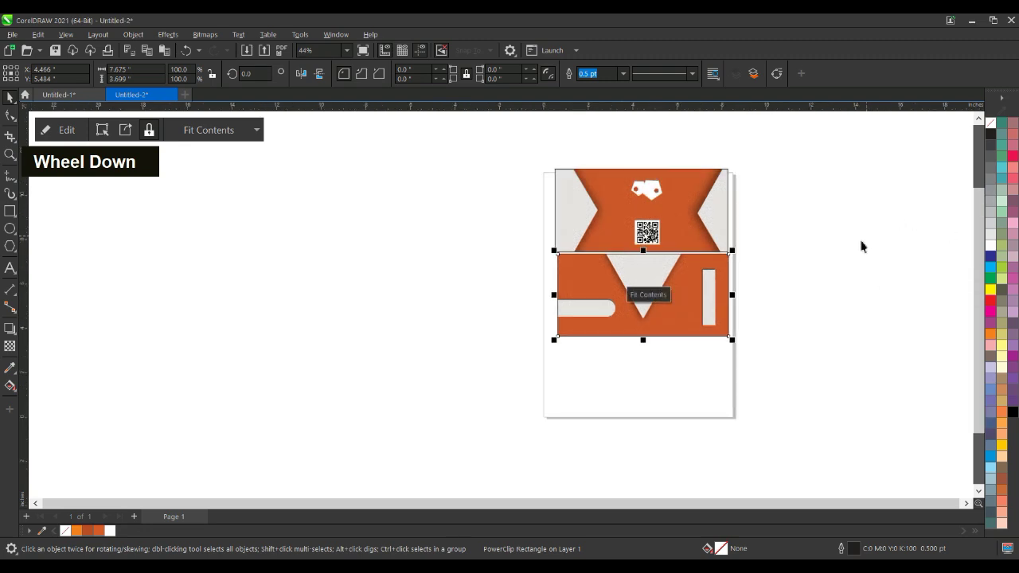
Move both card sides with the logo and QR code left, partly off the page, and close the PowerClip opened by mistake
{"action": "left_click", "coordinate": [329, 443]}
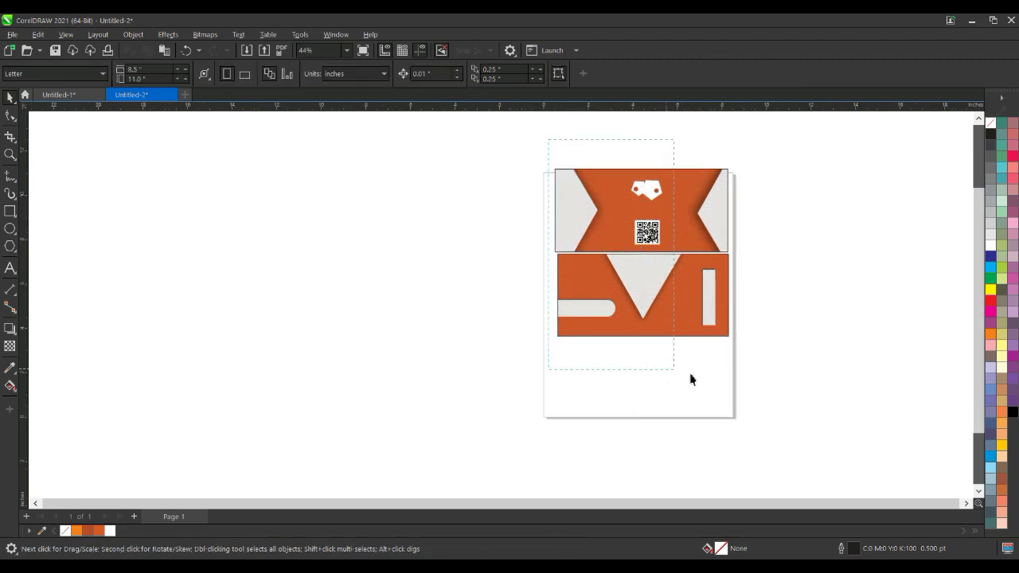
{"action": "double_click", "coordinate": [645, 255]}
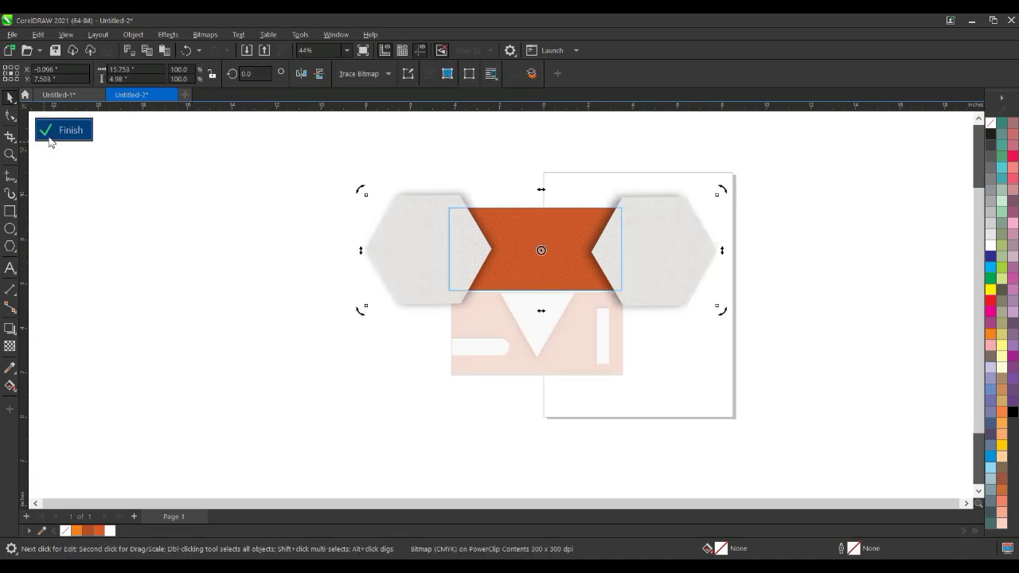
{"action": "left_click", "coordinate": [50, 134]}
Duplicate the white logo onto the second side's triangle and raise the copy in the stacking order above the card
{"action": "left_click", "coordinate": [582, 189], "text": "shift"}
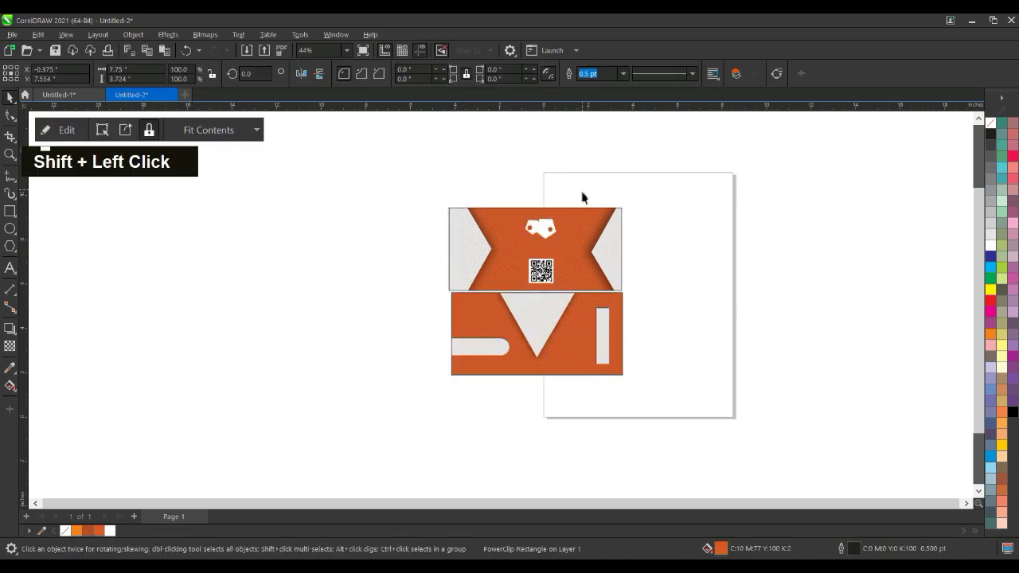
{"action": "left_click", "coordinate": [541, 230], "text": "shift"}
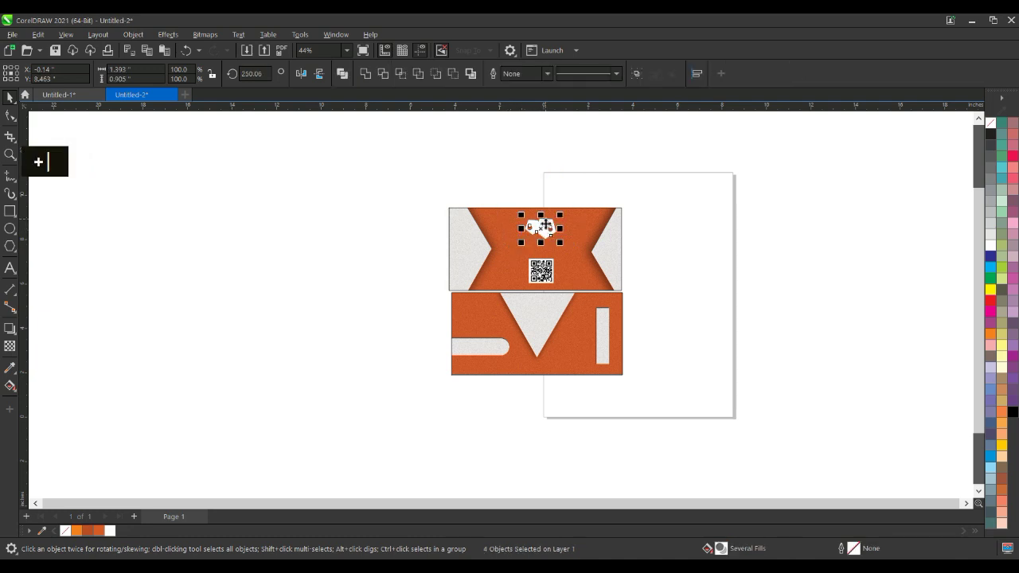
{"action": "left_click_drag", "start_coordinate": [542, 231], "coordinate": [543, 313]}
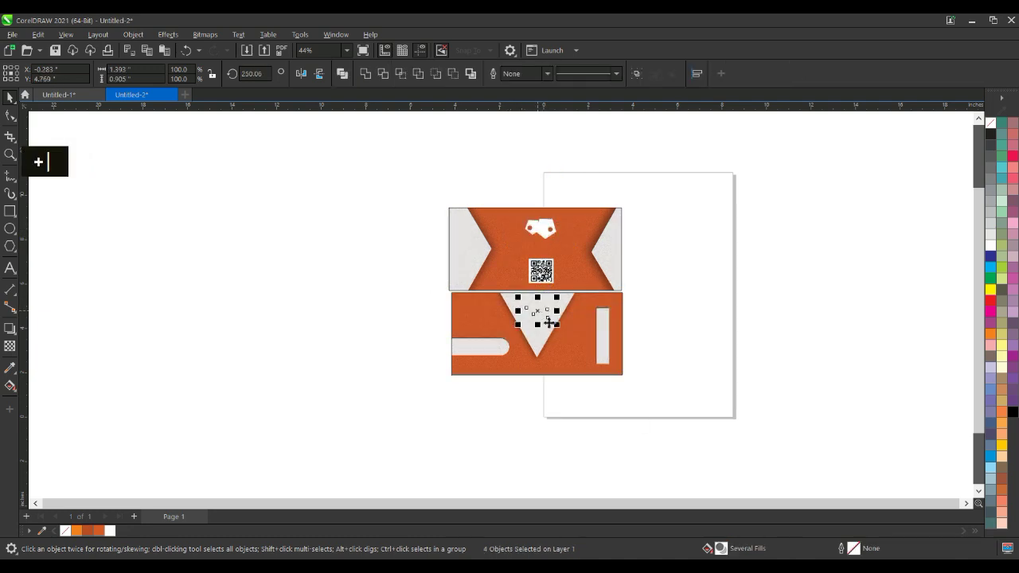
{"action": "key", "text": "ctrl+Page_Up"}
{"action": "key", "text": "ctrl+Page_Up"}
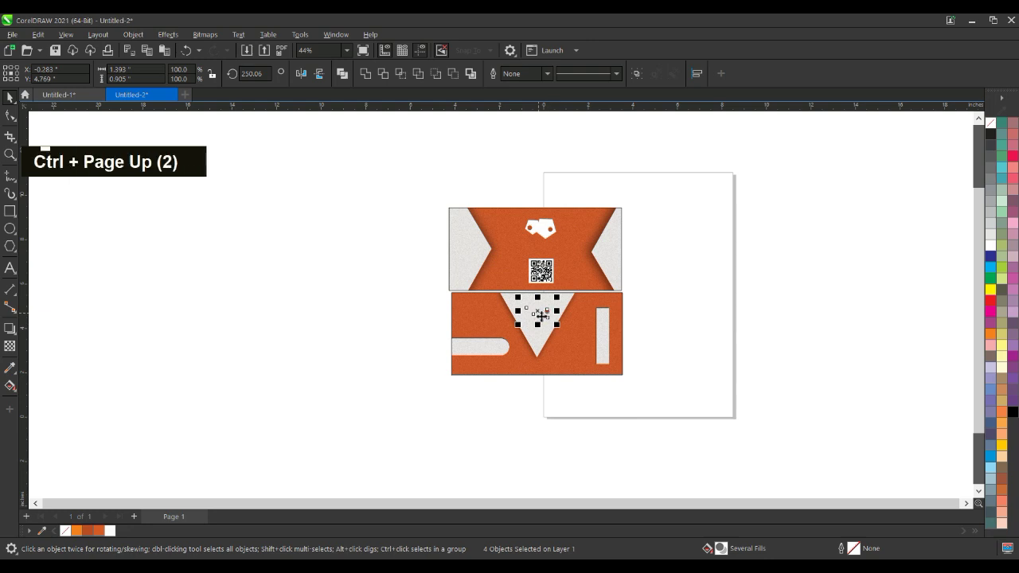
{"action": "key", "text": "ctrl+Page_Up"}
{"action": "key", "text": "ctrl+Page_Up"}
{"action": "key", "text": "ctrl+Page_Up"}
{"action": "key", "text": "ctrl+Page_Up"}
{"action": "key", "text": "ctrl+Page_Up"}
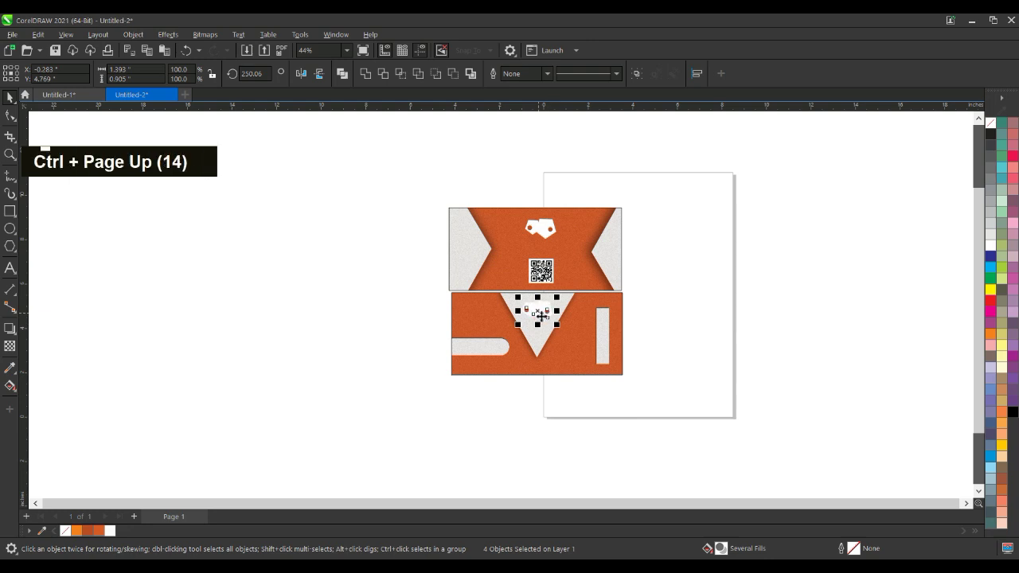
Fill both circles of the logo copy on the triangle with white
{"action": "scroll", "coordinate": [547, 322], "scroll_direction": "up", "scroll_amount": 8}
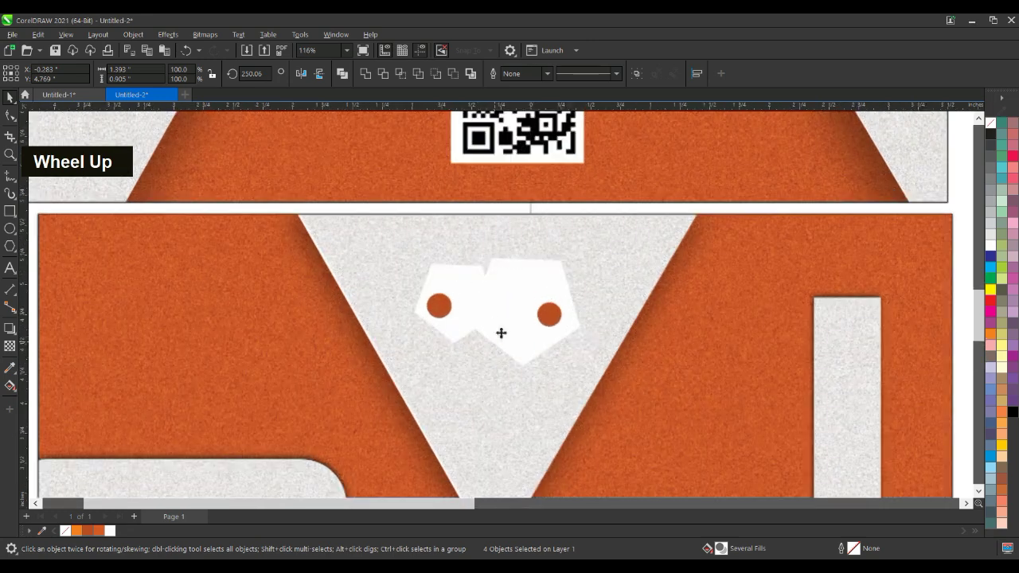
{"action": "left_click", "coordinate": [547, 321]}
{"action": "left_click", "coordinate": [547, 314]}
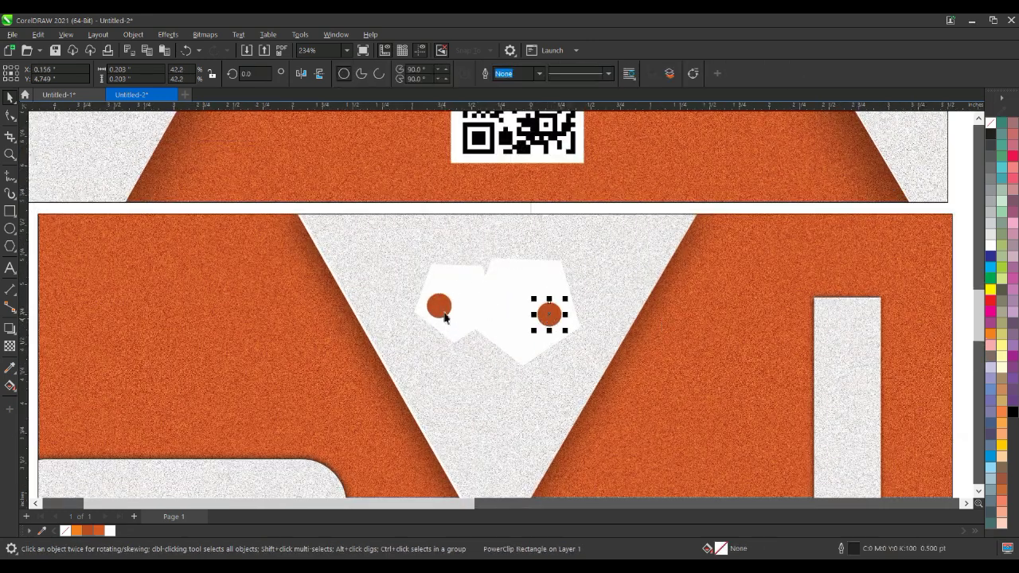
{"action": "left_click", "coordinate": [444, 305], "text": "shift"}
{"action": "left_click", "coordinate": [990, 245]}
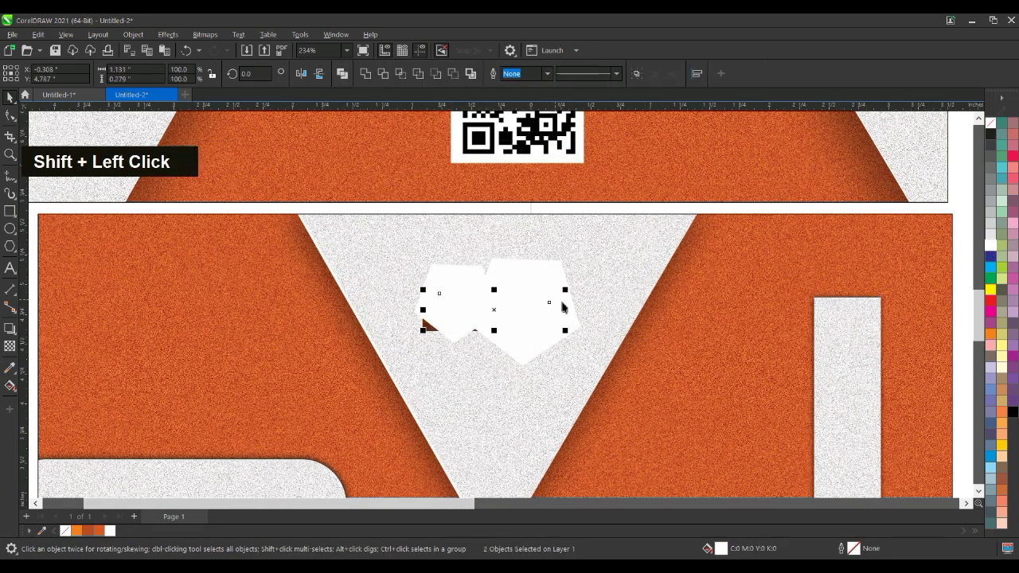
Fill both pentagons of the logo copy with the card orange C10 M77 Y100 K2
{"action": "left_click", "coordinate": [533, 275]}
{"action": "left_click", "coordinate": [455, 284], "text": "shift"}
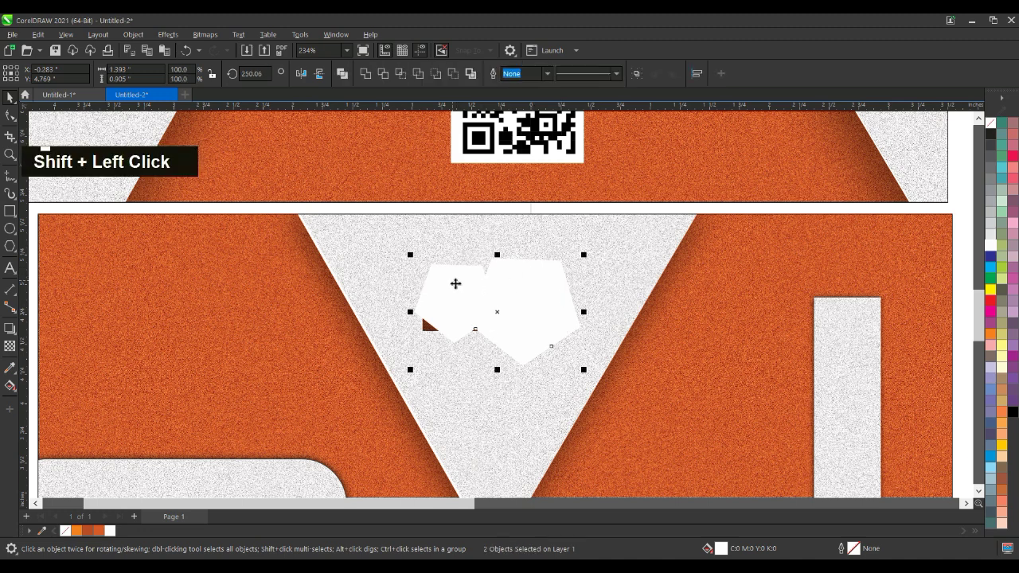
{"action": "left_click", "coordinate": [99, 531]}
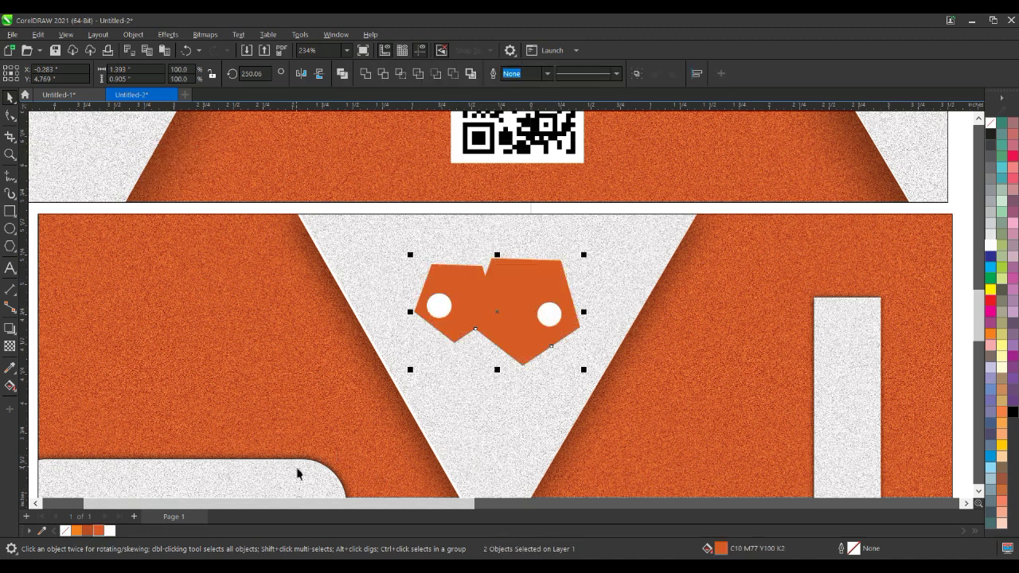
{"action": "left_click", "coordinate": [89, 533]}
{"action": "scroll", "coordinate": [566, 391], "scroll_direction": "down", "scroll_amount": 2}
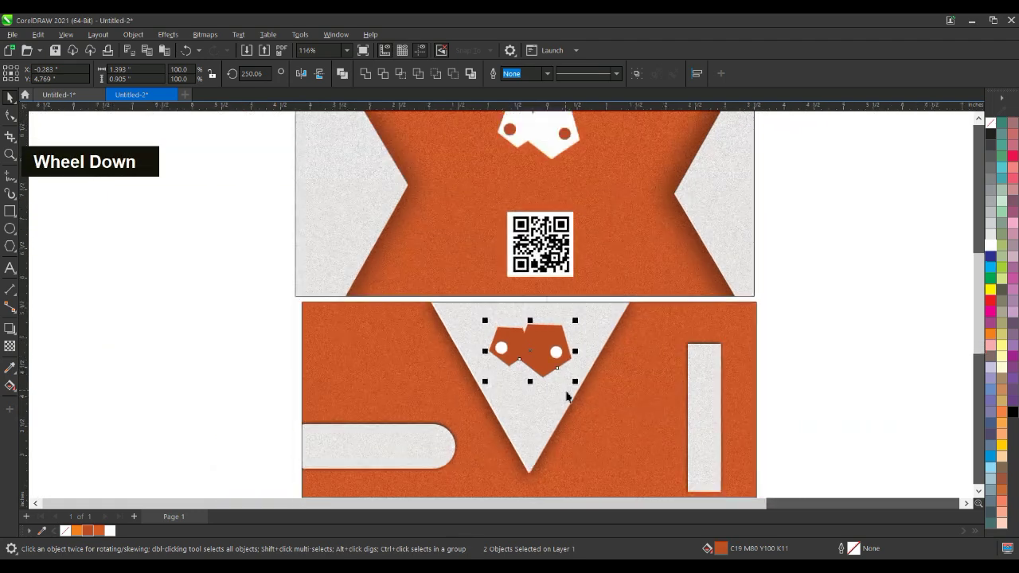
{"action": "scroll", "coordinate": [744, 444], "scroll_direction": "down", "scroll_amount": 2}
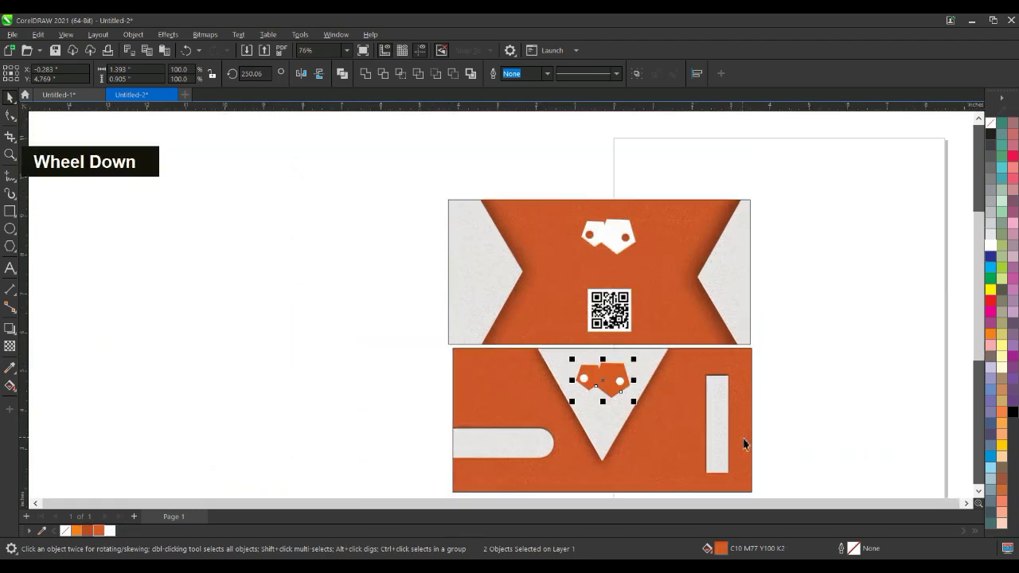
{"action": "left_click", "coordinate": [846, 375]}
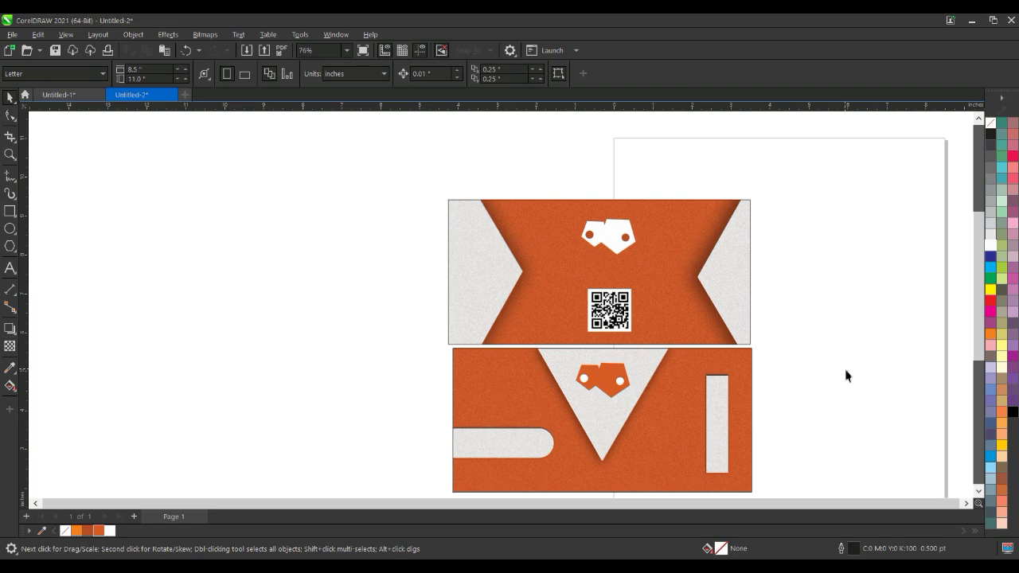
Select the logo copy's smaller pentagon with its white circle and nudge them slightly right into the larger pentagon
{"action": "scroll", "coordinate": [559, 398], "scroll_direction": "up", "scroll_amount": 3}
{"action": "double_click", "coordinate": [627, 363]}
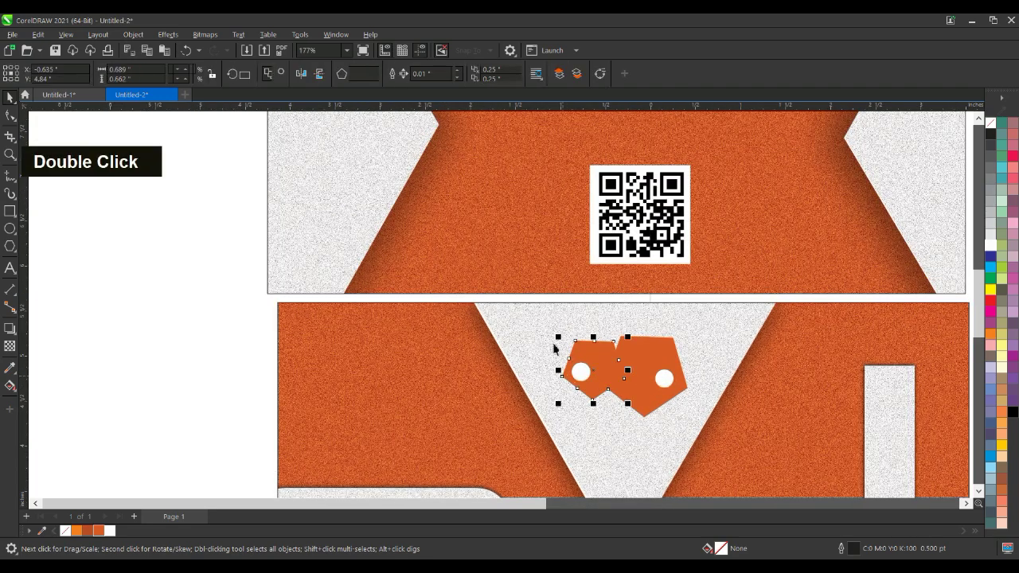
{"action": "double_click", "coordinate": [547, 340]}
{"action": "key", "text": "ctrl+z"}
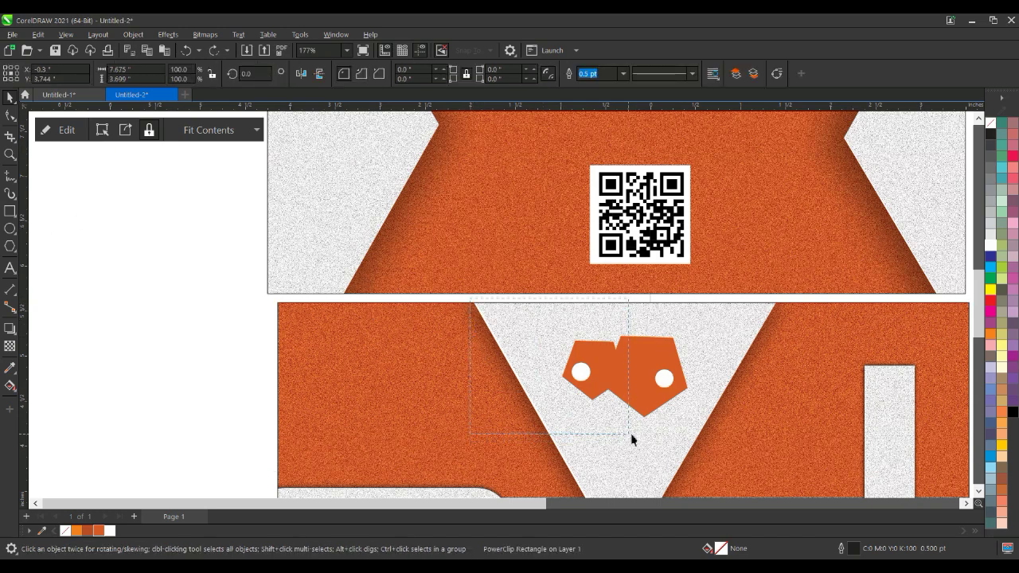
{"action": "left_click_drag", "start_coordinate": [631, 439], "coordinate": [631, 435]}
{"action": "key", "text": "Right"}
{"action": "key", "text": "Right"}
{"action": "key", "text": "Right"}
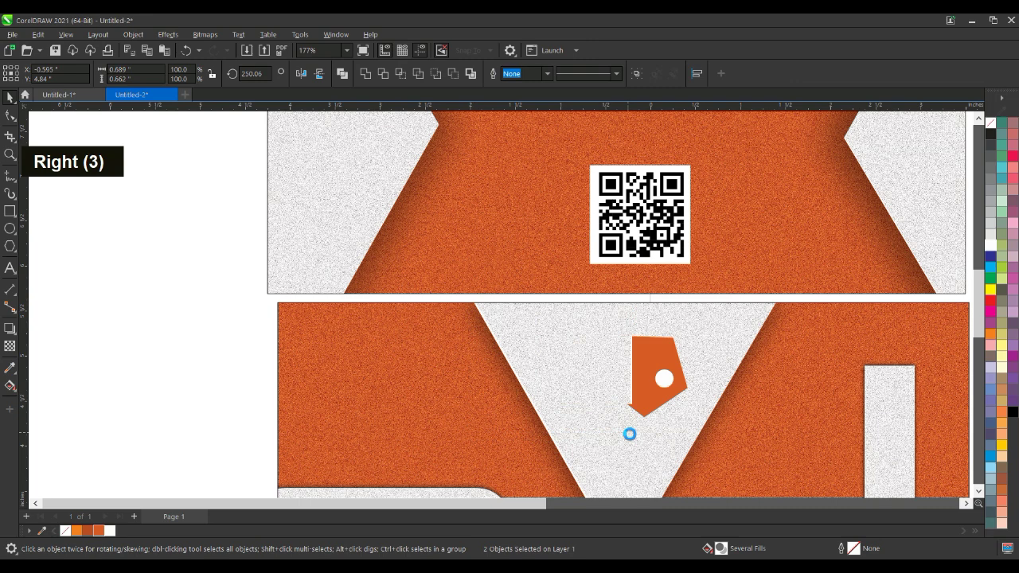
Fine-tune the overlap of the orange logo's smaller pentagon and circle by nudging them sideways, and rotate them to about 252 degrees
{"action": "key", "text": "Right"}
{"action": "key", "text": "Right"}
{"action": "key", "text": "Right"}
{"action": "key", "text": "Left"}
{"action": "key", "text": "Left"}
{"action": "key", "text": "Left"}
{"action": "key", "text": "Left"}
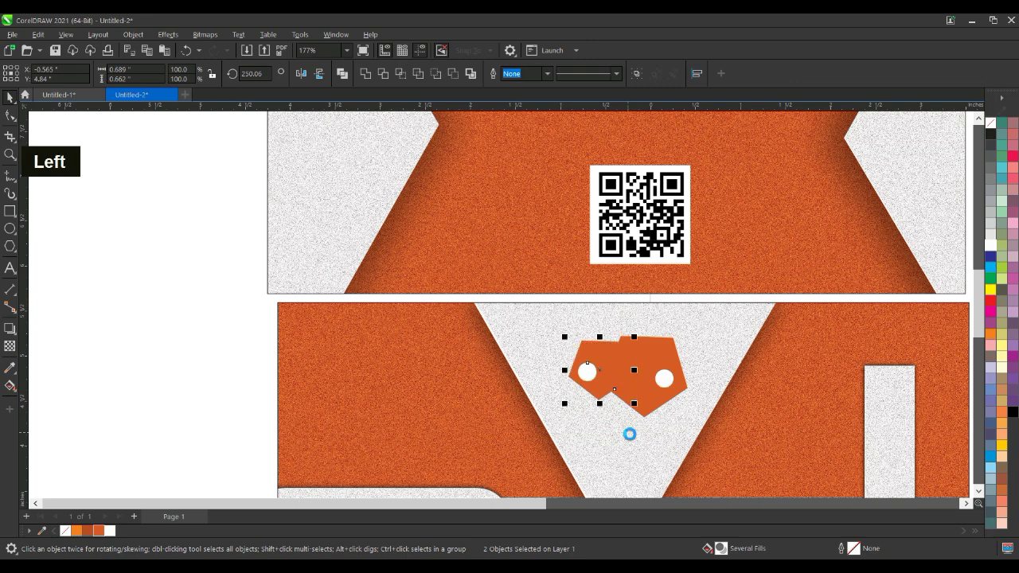
{"action": "left_click", "coordinate": [608, 383]}
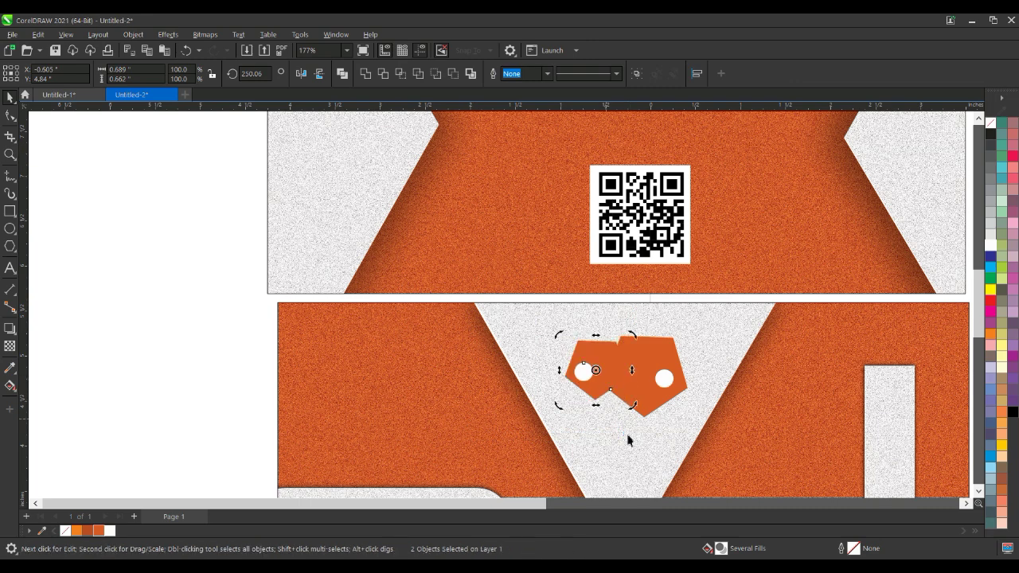
{"action": "mouse_move", "coordinate": [637, 415]}
{"action": "left_mouse_down"}
{"action": "mouse_move", "coordinate": [647, 417]}
{"action": "mouse_move", "coordinate": [641, 408]}
{"action": "left_mouse_up"}
Nudge the white logo's smaller pentagon sideways to adjust its overlap with the larger one, and rotate it to about 253.9 degrees
{"action": "scroll", "coordinate": [691, 328], "scroll_direction": "down", "scroll_amount": 2}
{"action": "scroll", "coordinate": [657, 165], "scroll_direction": "up", "scroll_amount": 4}
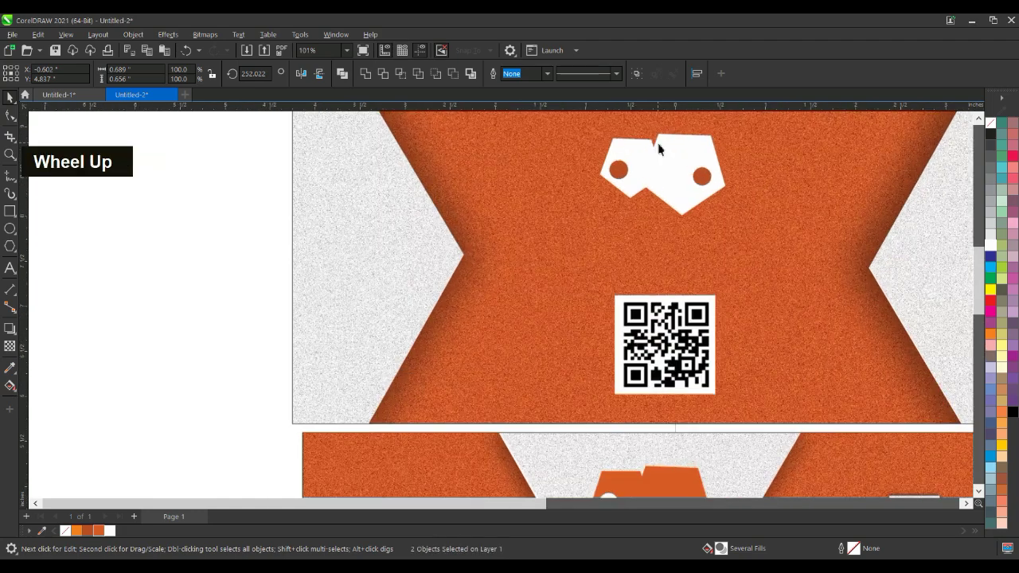
{"action": "left_click", "coordinate": [645, 184]}
{"action": "key", "text": "Right"}
{"action": "key", "text": "Right"}
{"action": "key", "text": "Right"}
{"action": "key", "text": "Right"}
{"action": "key", "text": "Right"}
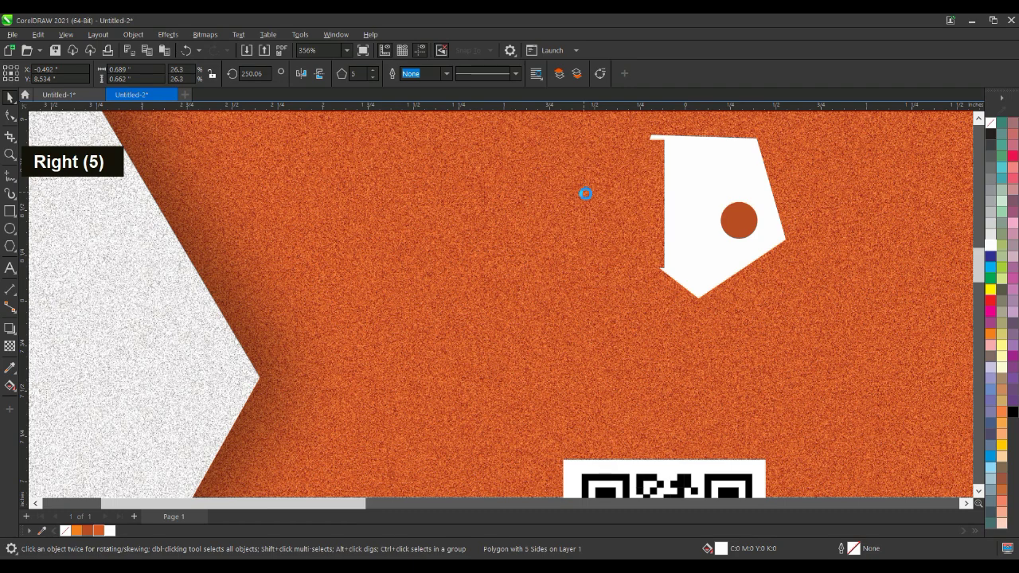
{"action": "key", "text": "Left"}
{"action": "key", "text": "Left"}
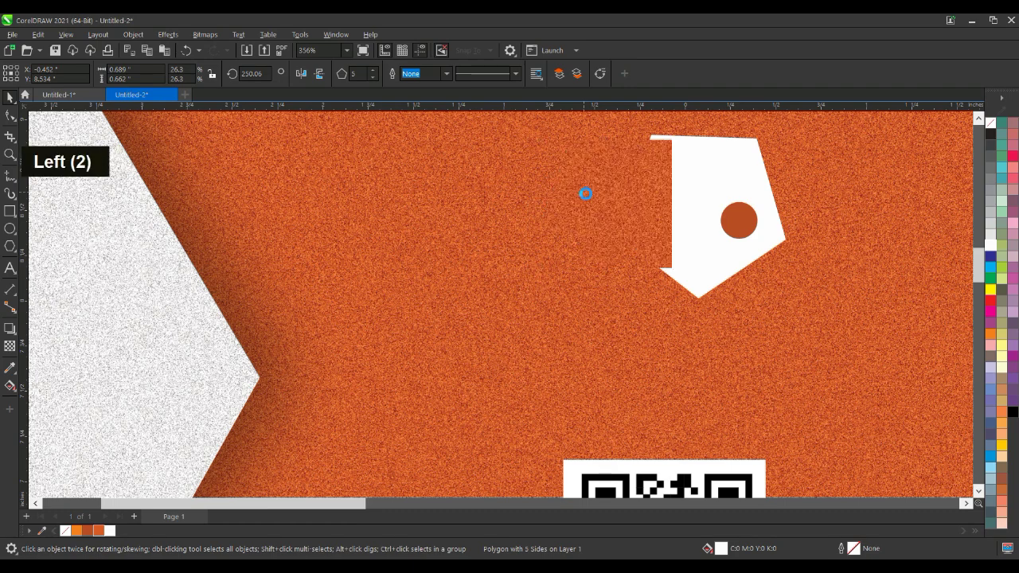
{"action": "key", "text": "Left"}
{"action": "mouse_move", "coordinate": [661, 269]}
{"action": "left_mouse_down"}
{"action": "mouse_move", "coordinate": [676, 277]}
{"action": "mouse_move", "coordinate": [673, 267]}
{"action": "left_mouse_up"}
{"action": "left_click", "coordinate": [665, 274]}
Copy the solid globe, location pin, envelope, phone and mobile icons from the document ector logo traces.cdr
{"action": "scroll", "coordinate": [673, 267], "scroll_direction": "down", "scroll_amount": 5}
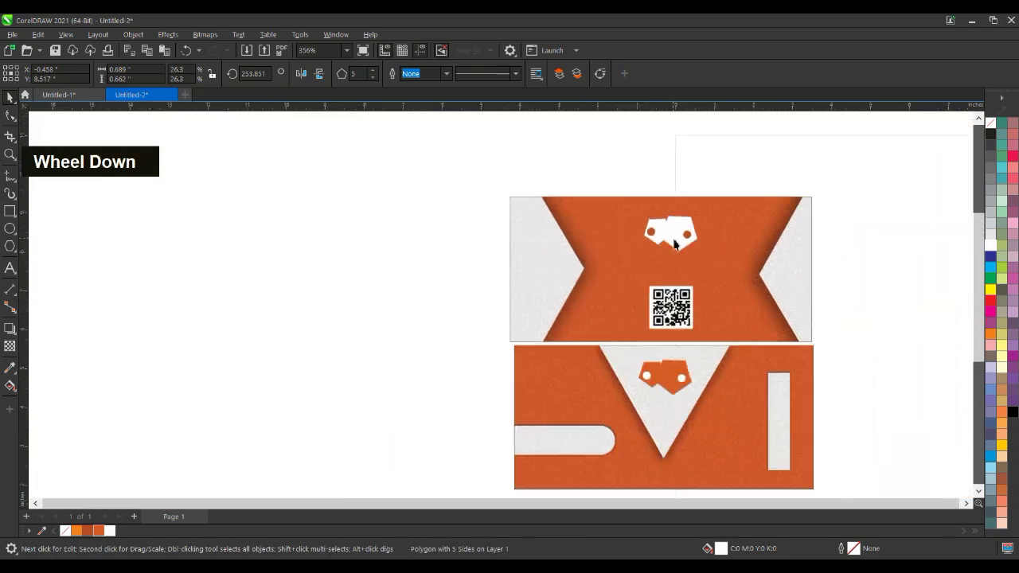
{"action": "double_click", "coordinate": [965, 503]}
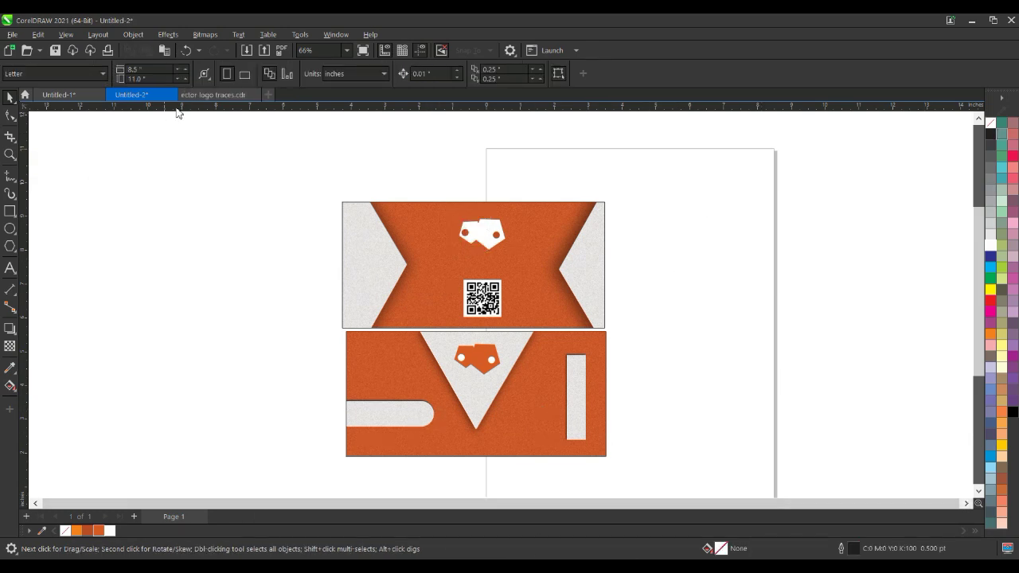
{"action": "left_click", "coordinate": [199, 94]}
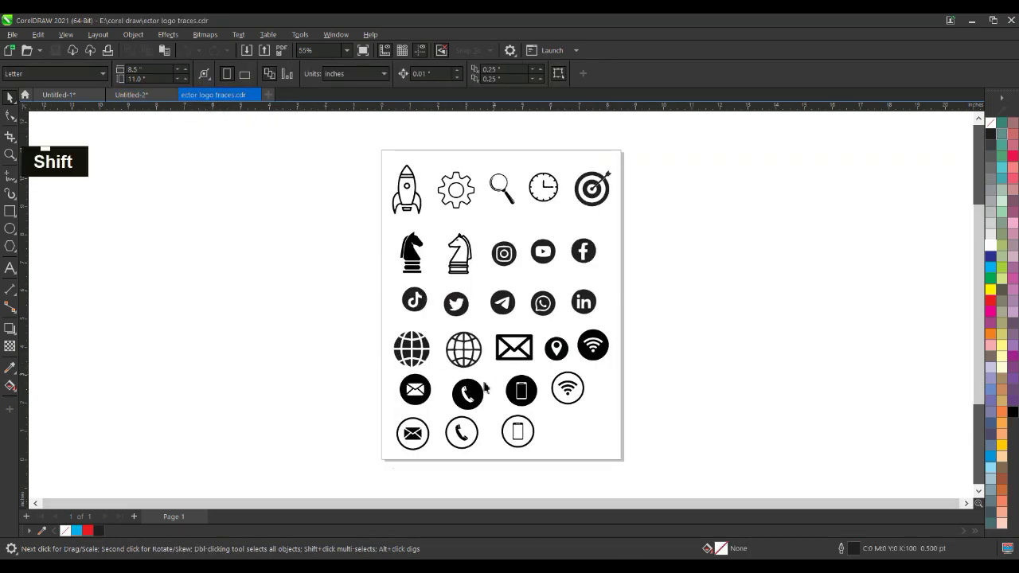
{"action": "left_click", "coordinate": [424, 402], "text": "shift"}
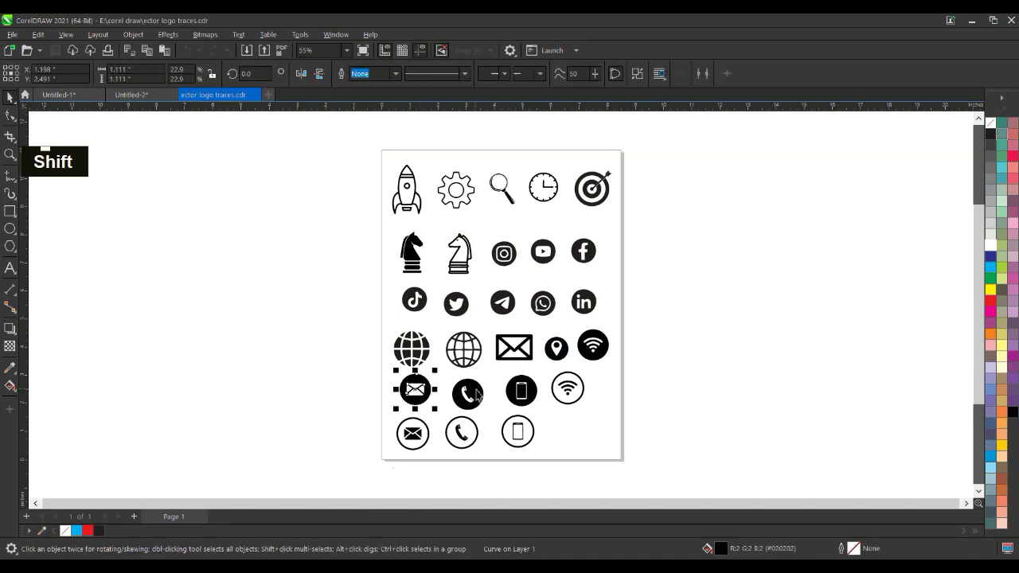
{"action": "left_click", "coordinate": [476, 392], "text": "shift"}
{"action": "left_click", "coordinate": [525, 390], "text": "shift"}
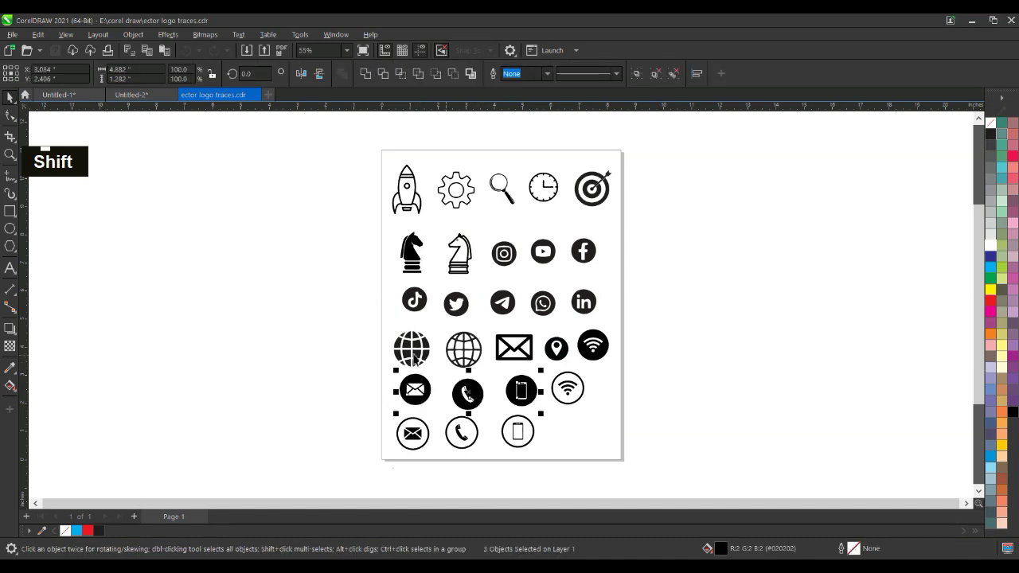
{"action": "left_click", "coordinate": [412, 349], "text": "shift"}
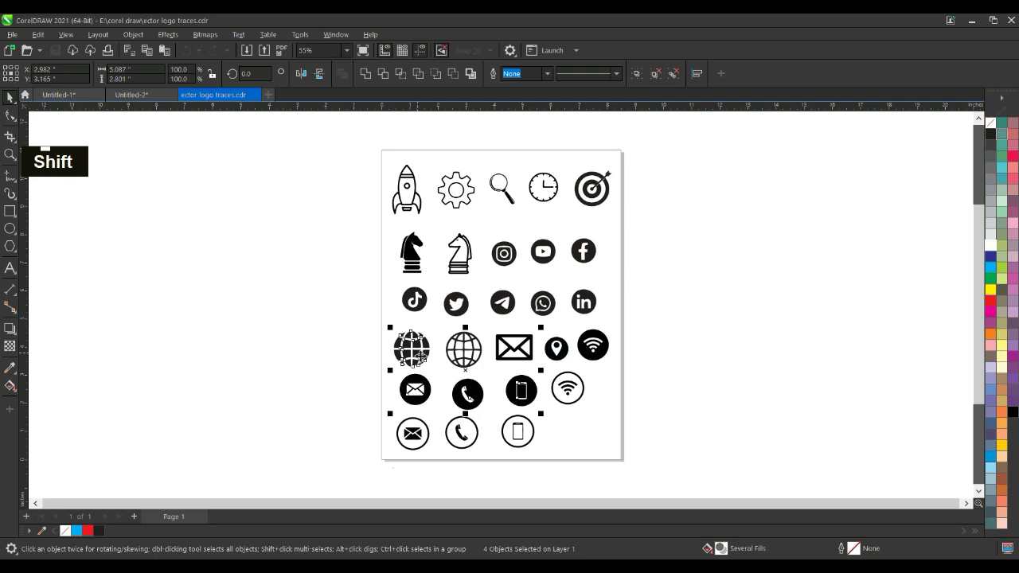
{"action": "left_click", "coordinate": [557, 350], "text": "shift"}
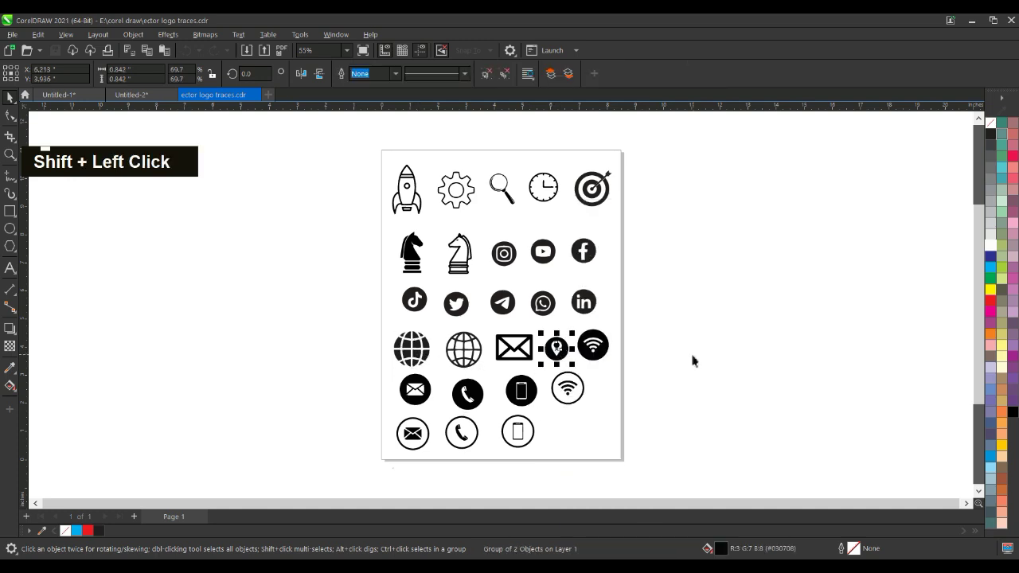
{"action": "left_click", "coordinate": [412, 348], "text": "shift"}
{"action": "left_click", "coordinate": [468, 393], "text": "shift"}
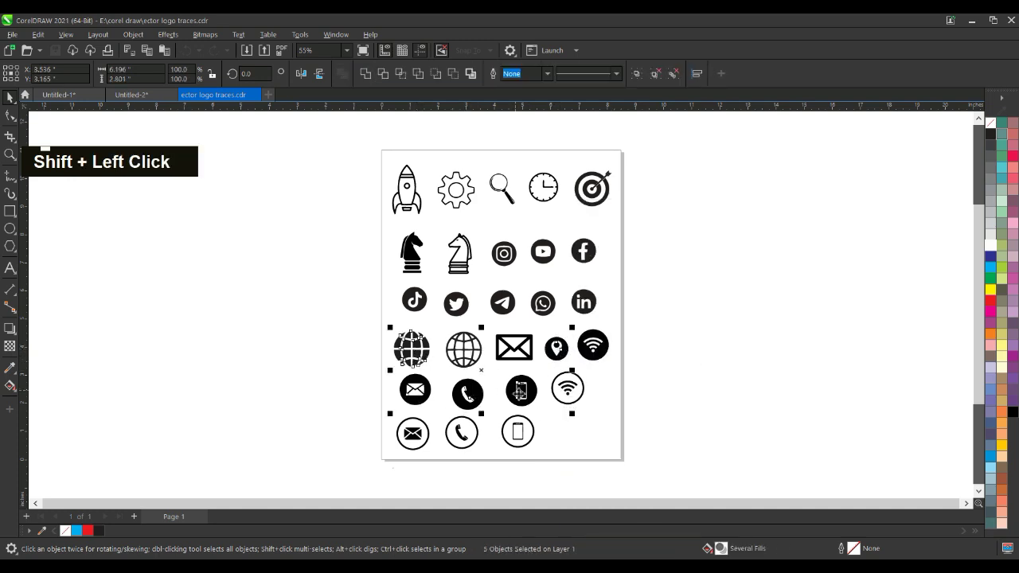
{"action": "right_click", "coordinate": [521, 391]}
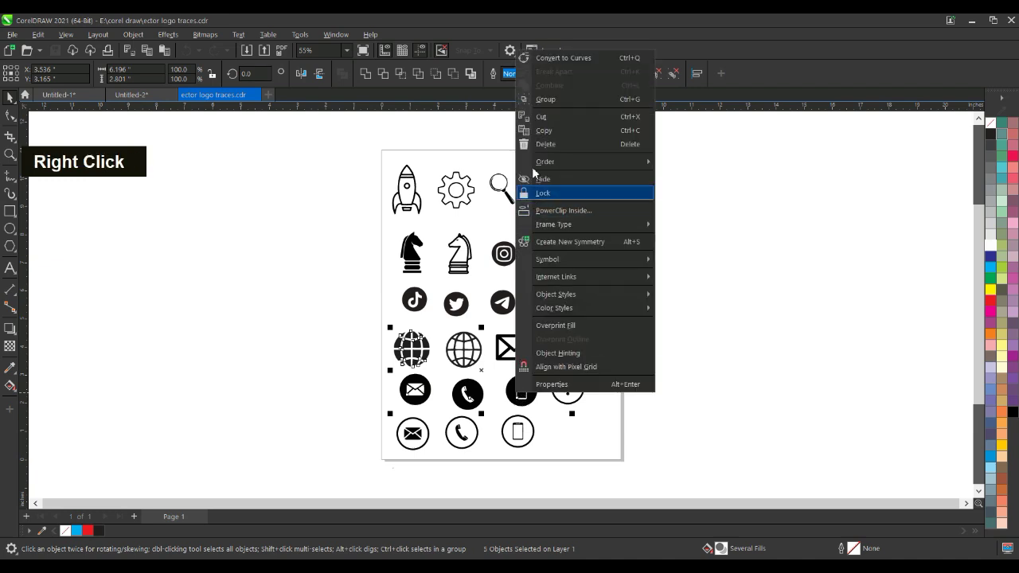
{"action": "left_click", "coordinate": [529, 142]}
Paste the five icons into Untitled-2, shift them up beside the card and fill them with orange C10 M77 Y100 K2
{"action": "double_click", "coordinate": [131, 95]}
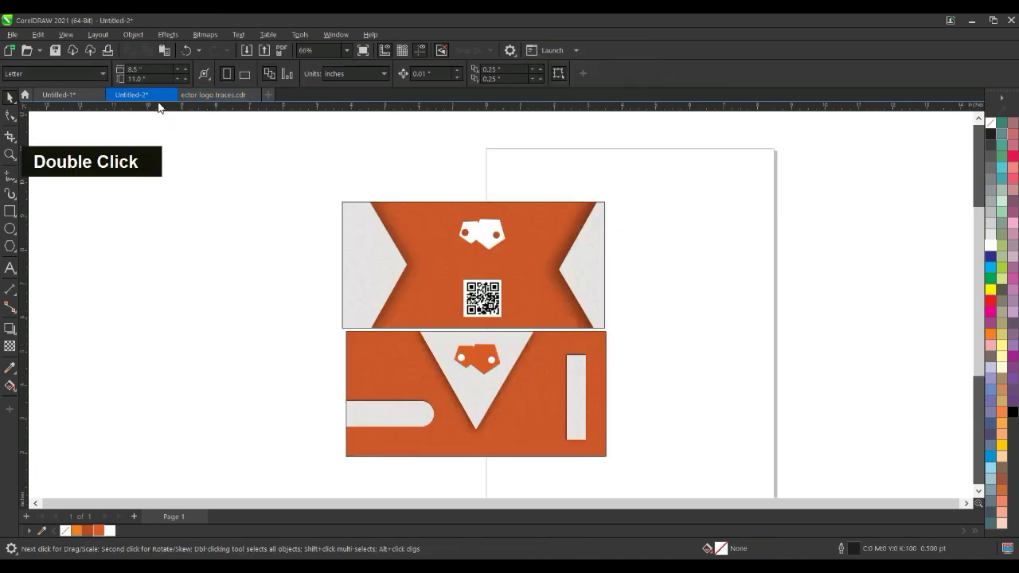
{"action": "right_click", "coordinate": [273, 283]}
{"action": "left_click", "coordinate": [300, 374]}
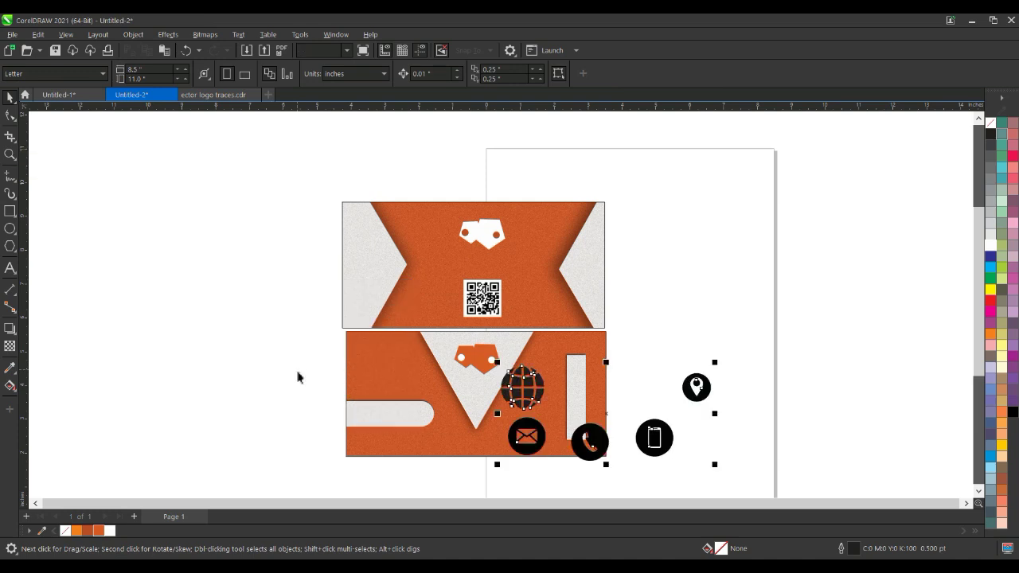
{"action": "left_click_drag", "start_coordinate": [609, 418], "coordinate": [668, 332]}
{"action": "left_click", "coordinate": [99, 531]}
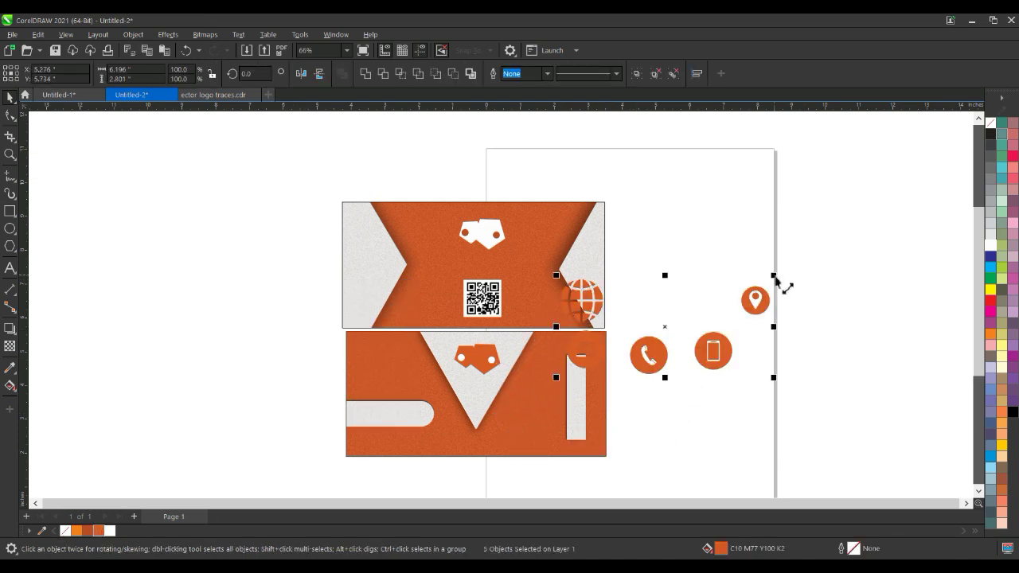
Scale the five icons together to about 2.33 in wide and move them to the white vertical bar on the second side
{"action": "left_click_drag", "start_coordinate": [772, 278], "coordinate": [673, 325]}
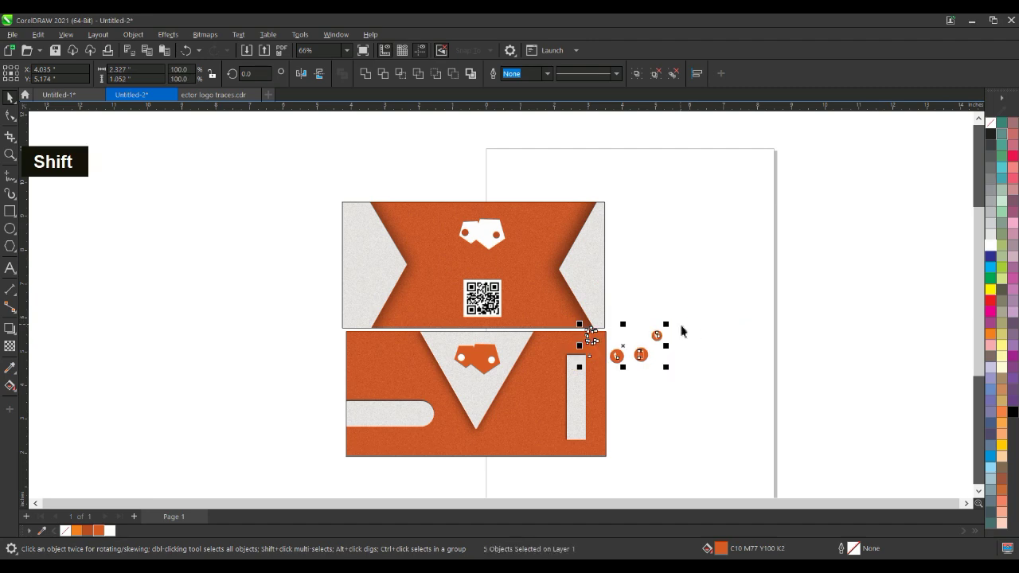
{"action": "scroll", "coordinate": [622, 347], "scroll_direction": "up", "scroll_amount": 3}
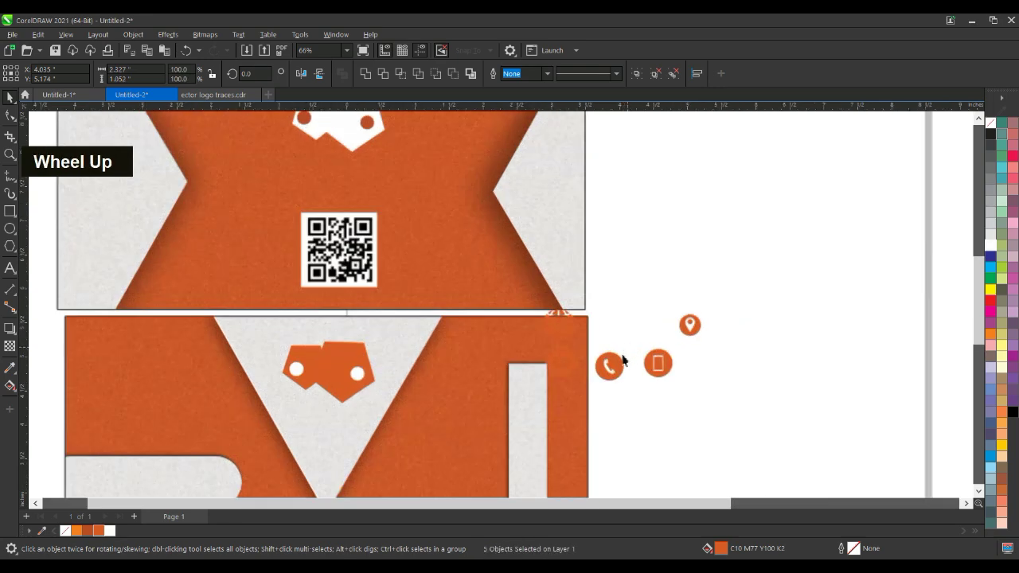
{"action": "left_click", "coordinate": [620, 356]}
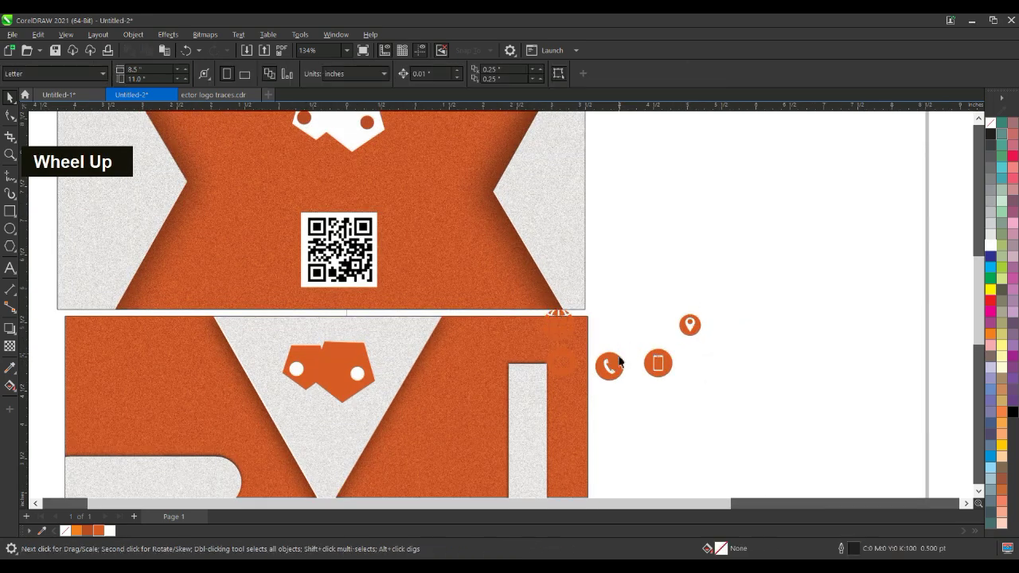
{"action": "double_click", "coordinate": [520, 427]}
{"action": "key", "text": "ctrl+z"}
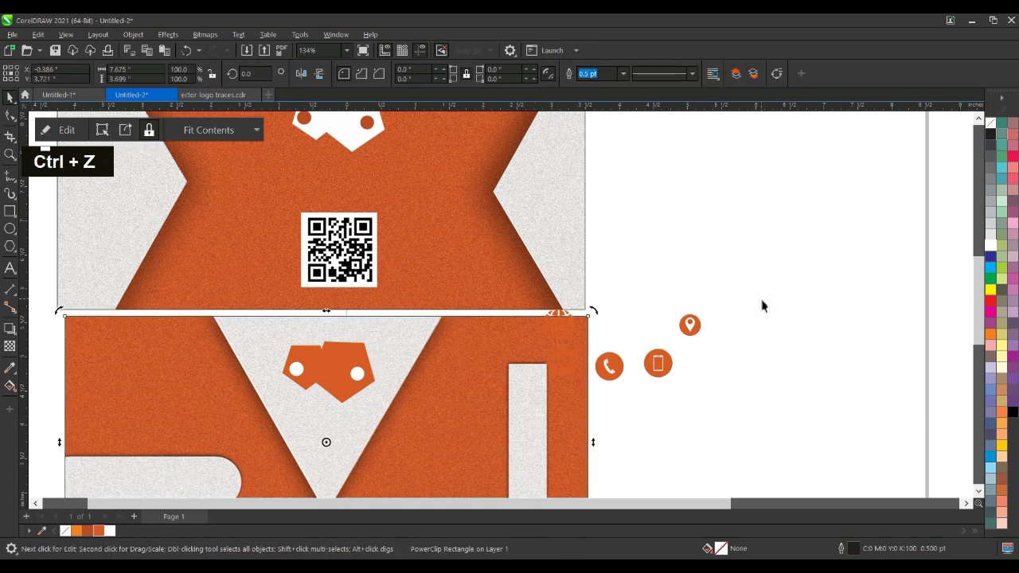
{"action": "left_click_drag", "start_coordinate": [746, 279], "coordinate": [542, 417]}
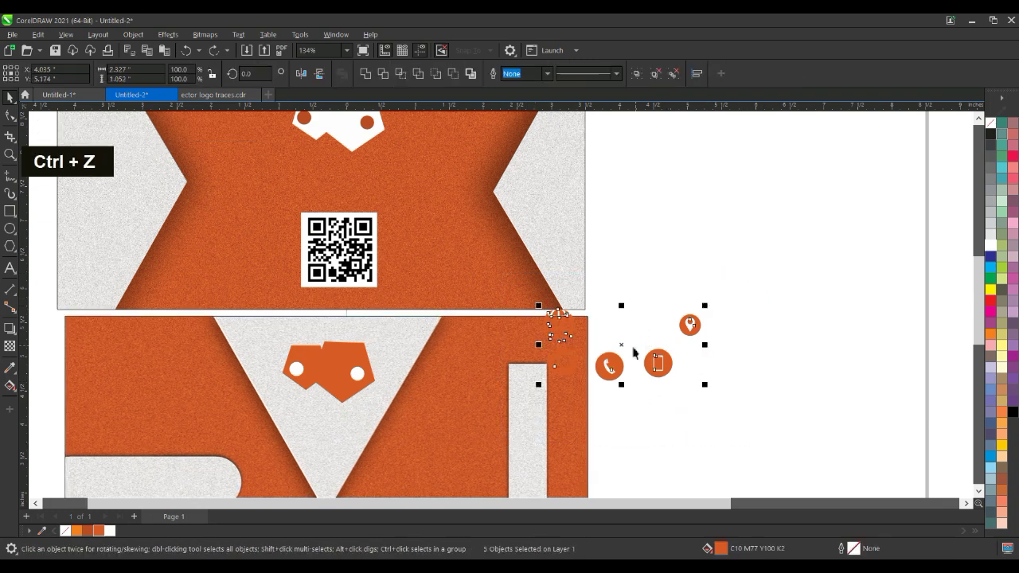
{"action": "left_click_drag", "start_coordinate": [622, 354], "coordinate": [591, 421]}
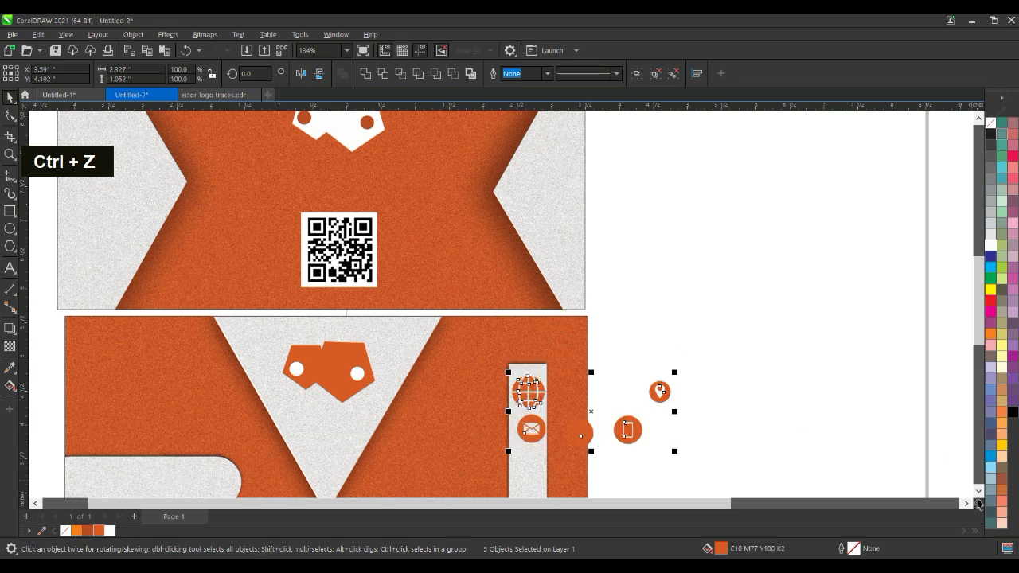
Shrink the globe slightly and stack the globe, envelope and phone icons down the white vertical bar
{"action": "double_click", "coordinate": [979, 491]}
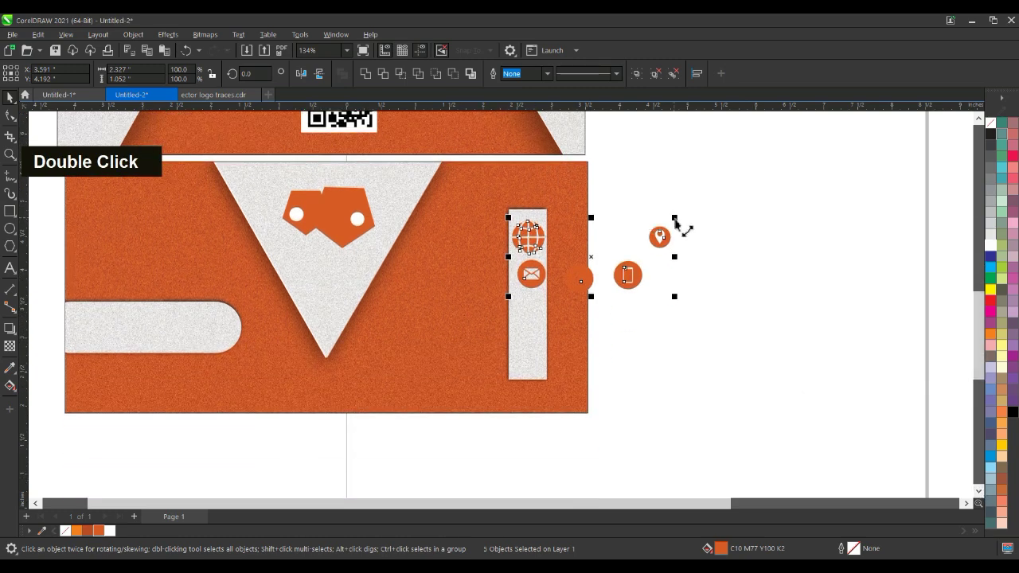
{"action": "left_click", "coordinate": [703, 237]}
{"action": "left_click", "coordinate": [527, 250]}
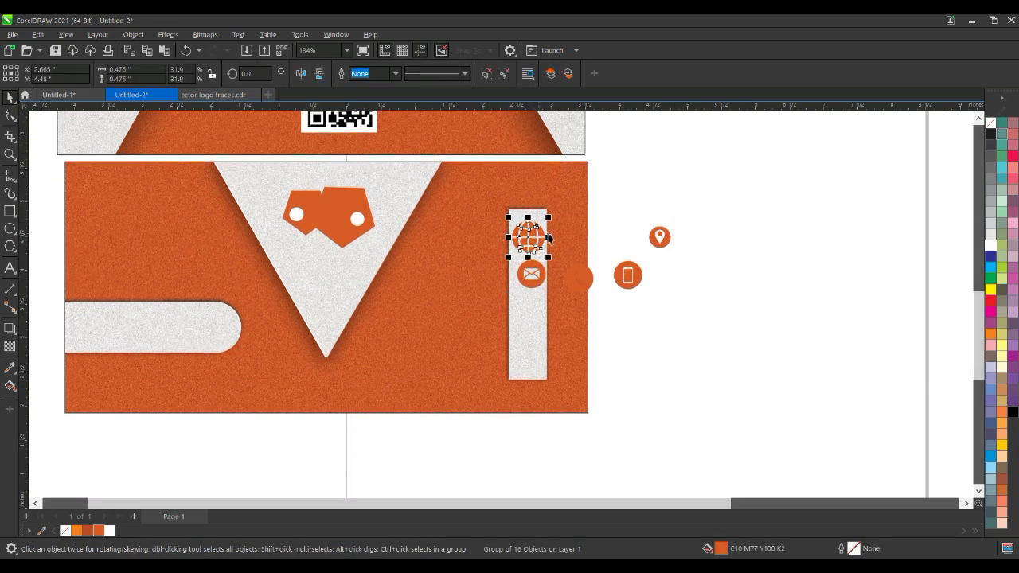
{"action": "left_click_drag", "start_coordinate": [553, 226], "coordinate": [534, 232]}
{"action": "left_click_drag", "start_coordinate": [533, 273], "coordinate": [545, 307]}
{"action": "key", "text": "Left"}
{"action": "key", "text": "Left"}
{"action": "key", "text": "Left"}
{"action": "key", "text": "Left"}
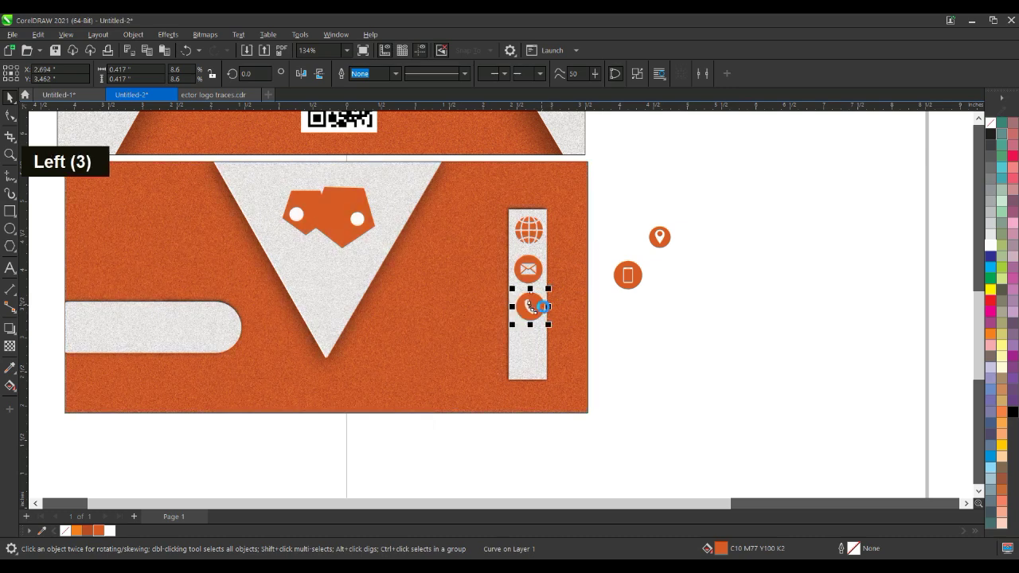
Set the mobile icon aside, place the location pin at the bar's lower end and lower the phone icon above it
{"action": "left_click_drag", "start_coordinate": [633, 278], "coordinate": [697, 323]}
{"action": "left_click_drag", "start_coordinate": [666, 242], "coordinate": [535, 358]}
{"action": "left_click_drag", "start_coordinate": [540, 307], "coordinate": [539, 353]}
{"action": "key", "text": "Left"}
{"action": "key", "text": "Down"}
{"action": "key", "text": "Down"}
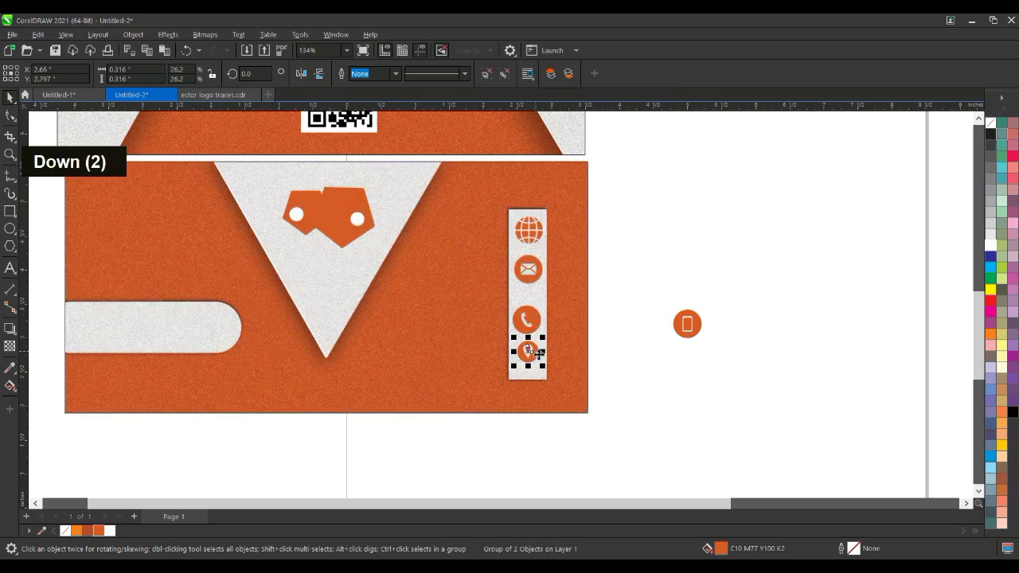
Make the bar's icons similar in size and space the globe, envelope, phone and location pin evenly down the bar
{"action": "double_click", "coordinate": [537, 323]}
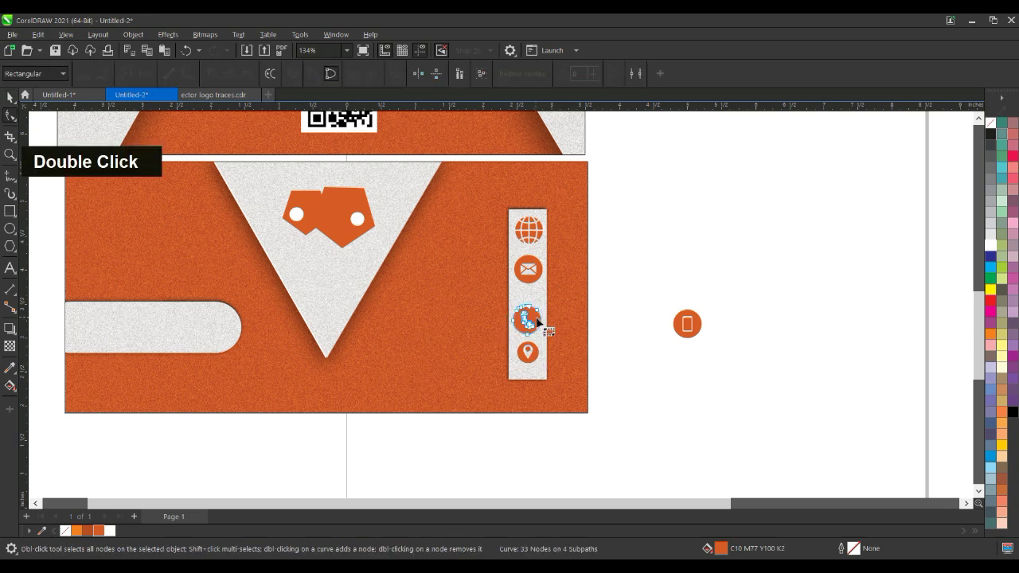
{"action": "key", "text": "ctrl+z"}
{"action": "key", "text": "ctrl+z"}
{"action": "left_click_drag", "start_coordinate": [552, 347], "coordinate": [532, 351]}
{"action": "double_click", "coordinate": [522, 278]}
{"action": "left_click_drag", "start_coordinate": [530, 308], "coordinate": [530, 310]}
{"action": "left_click_drag", "start_coordinate": [540, 355], "coordinate": [529, 349]}
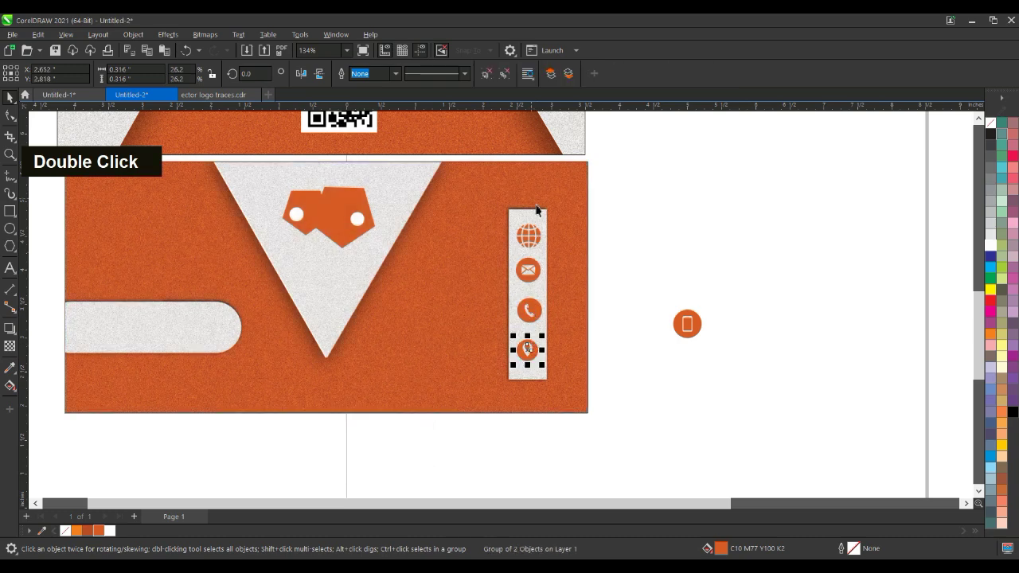
Nudge the location pin slightly right to line it up with the icons above, and clear the selection
{"action": "key", "text": "Right"}
{"action": "key", "text": "Right"}
{"action": "key", "text": "Right"}
{"action": "key", "text": "Left"}
{"action": "key", "text": "Left"}
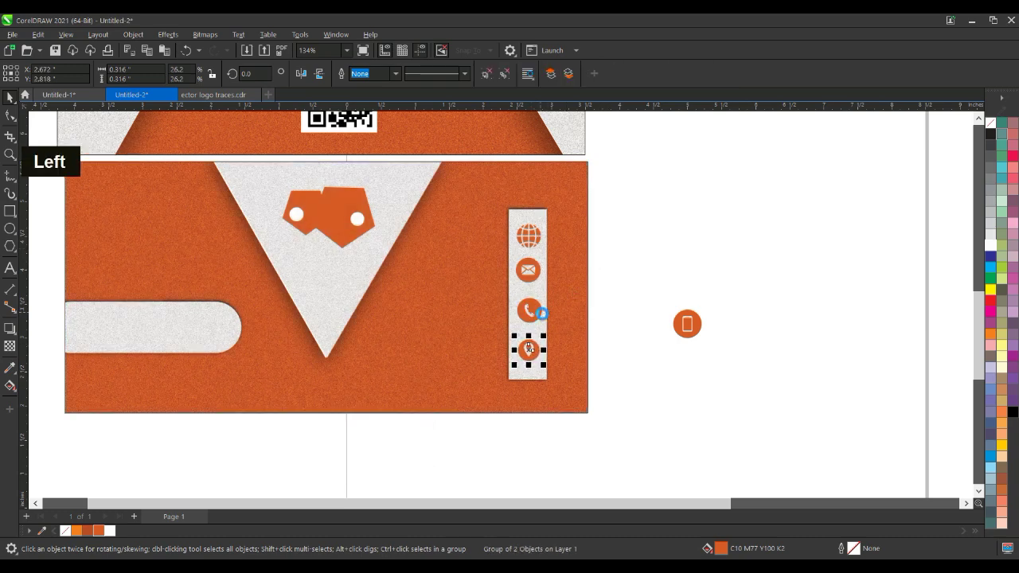
{"action": "left_click", "coordinate": [705, 261]}
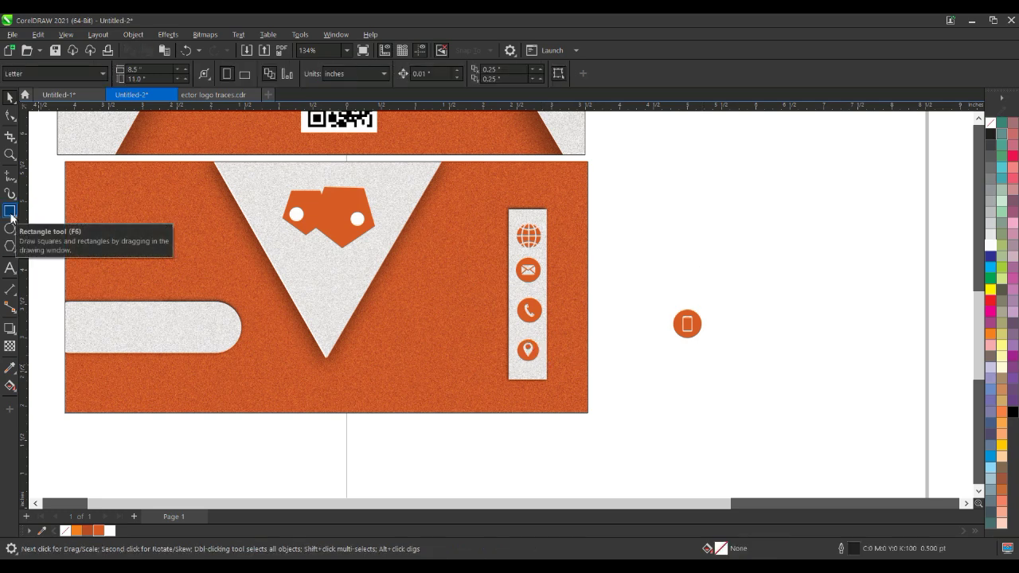
Delete the unused mobile icon lying outside the card
{"action": "scroll", "coordinate": [705, 307], "scroll_direction": "down", "scroll_amount": 2}
{"action": "left_click", "coordinate": [655, 307]}
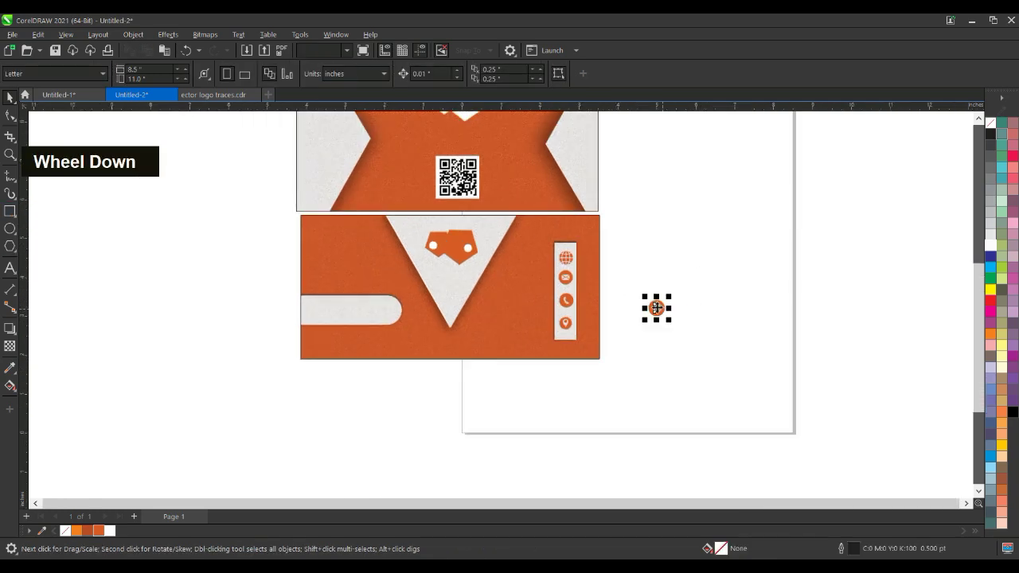
{"action": "key", "text": "Delete"}
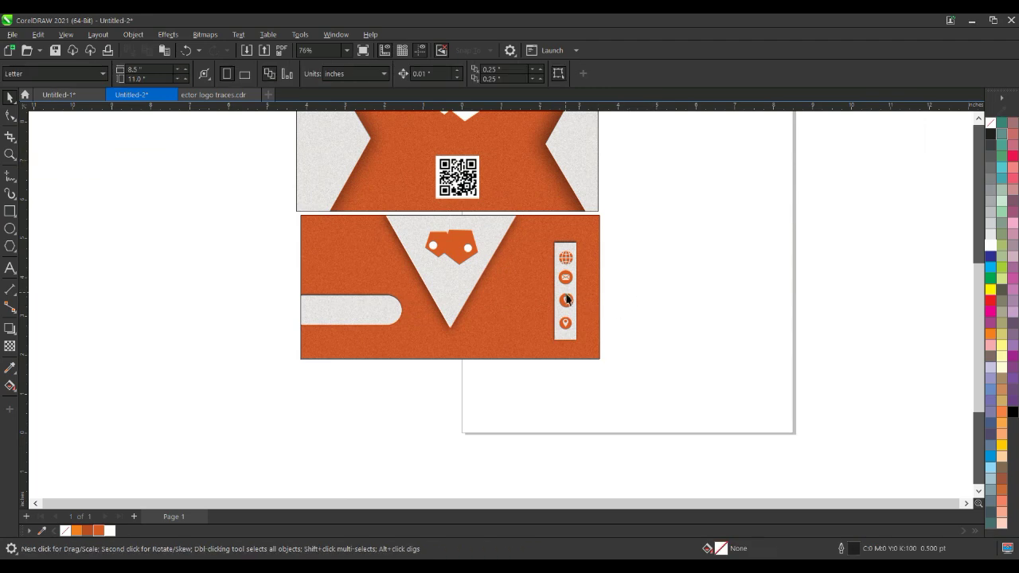
Scale both card sides together to about 8.38 by 8.03 in and preview the finished artwork full screen
{"action": "mouse_move", "coordinate": [685, 398]}
{"action": "left_mouse_down"}
{"action": "mouse_move", "coordinate": [697, 398]}
{"action": "mouse_move", "coordinate": [692, 391]}
{"action": "left_mouse_up"}
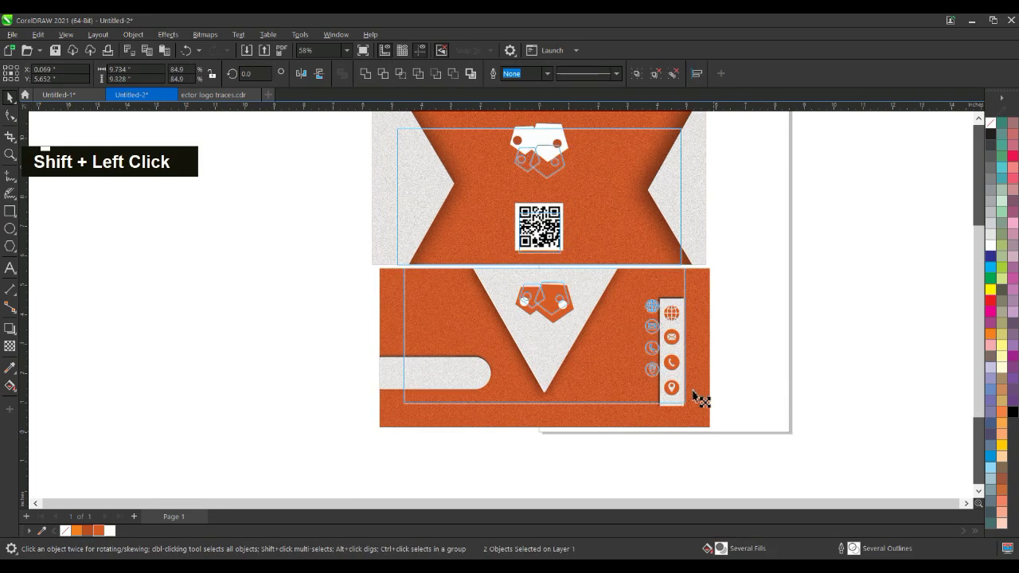
{"action": "key", "text": "F4"}
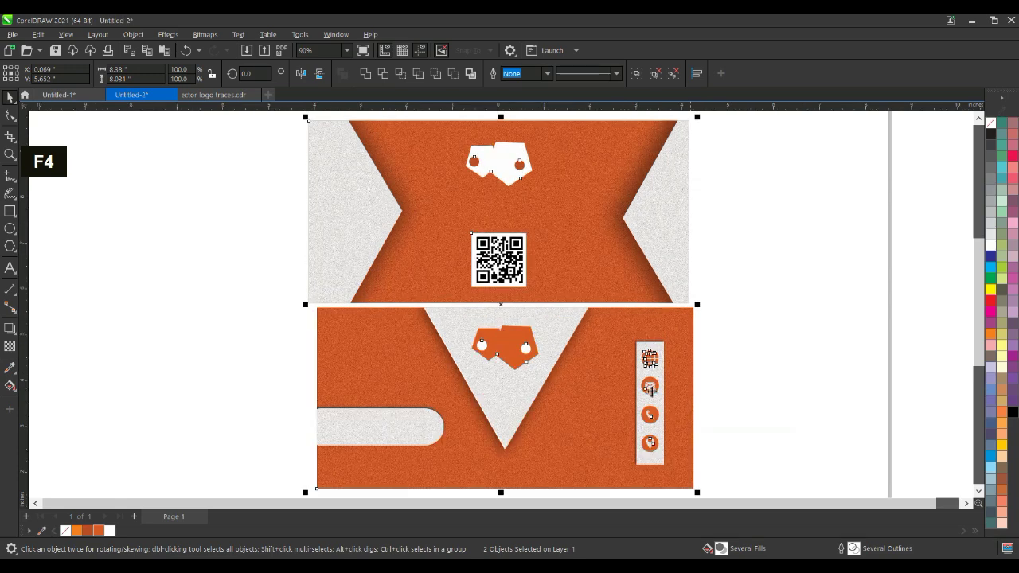
{"action": "left_click", "coordinate": [363, 51]}
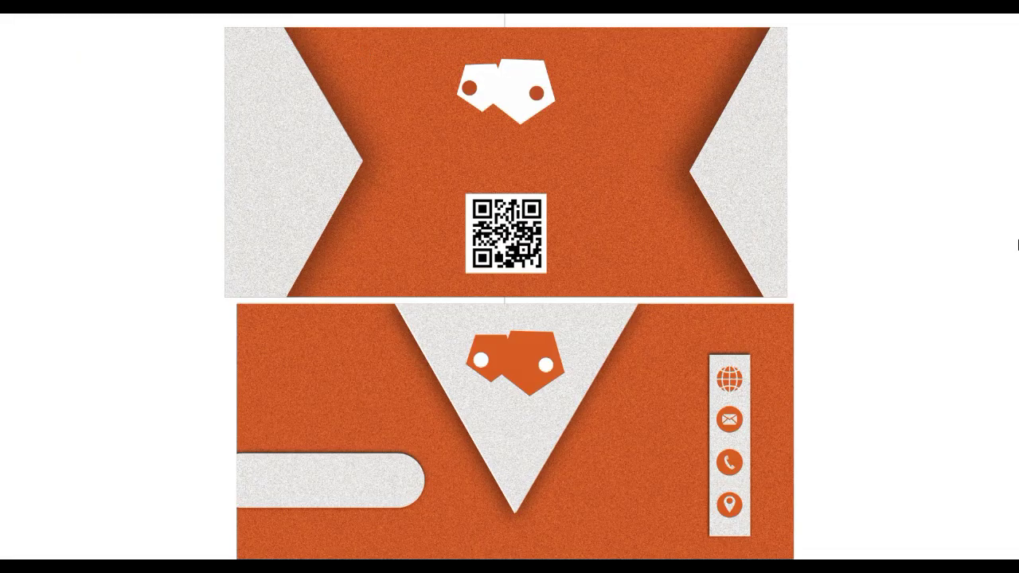
{"action": "key", "text": "Escape"}
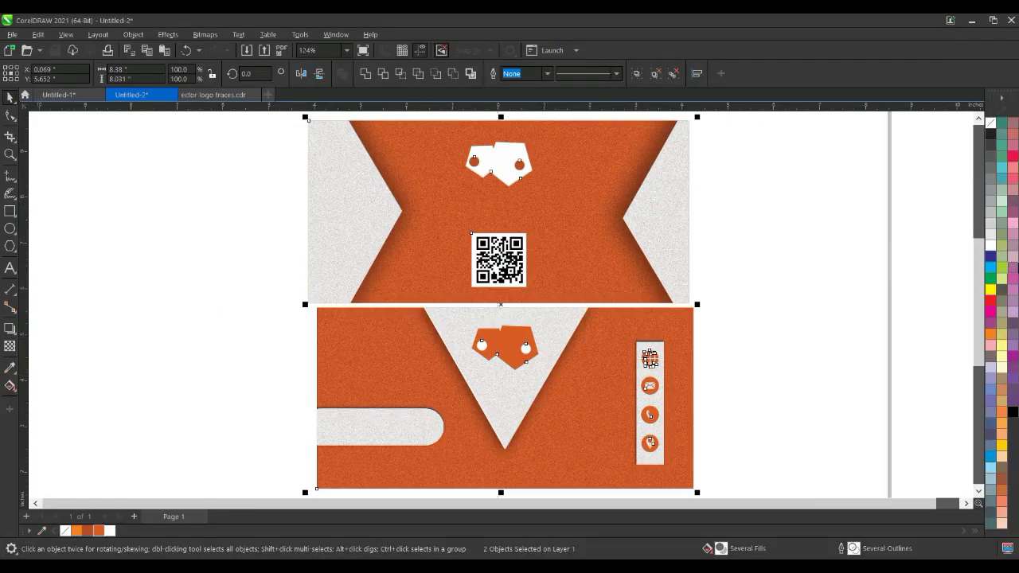